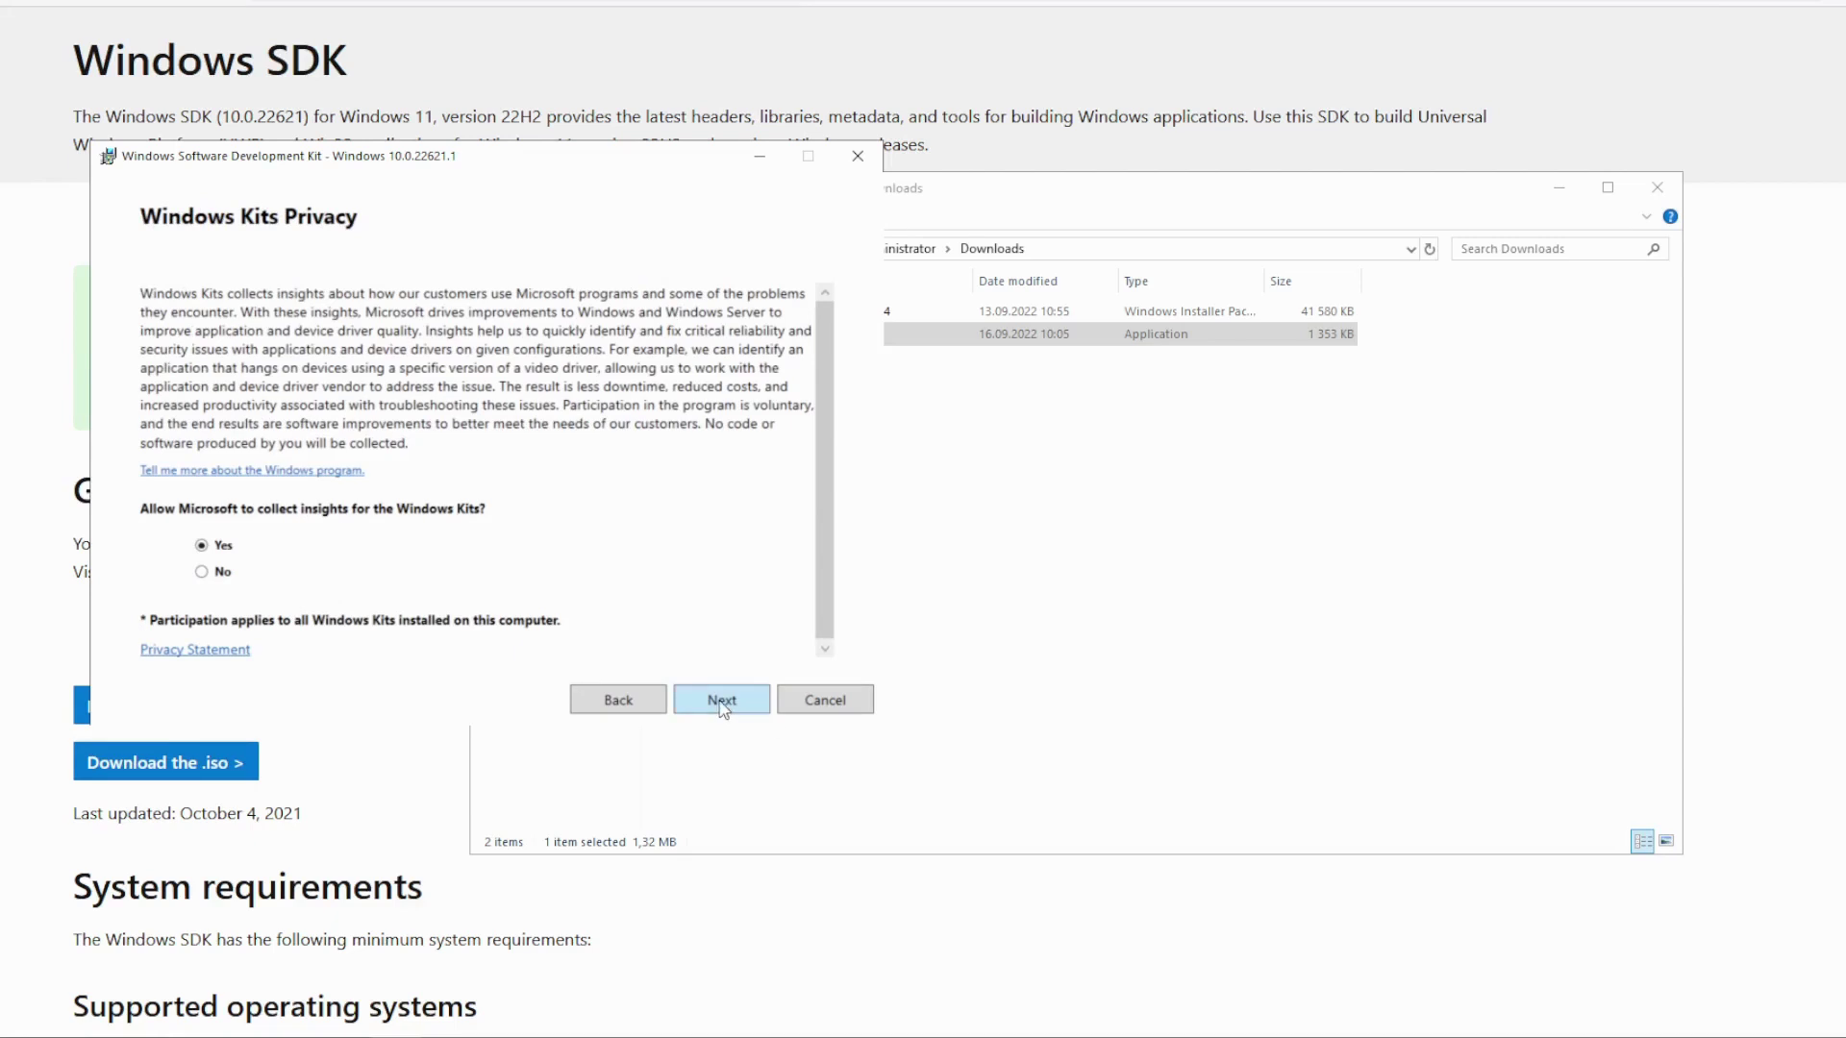
Accept the Windows Kits privacy setting and install the Windows SDK with only the MSI Tools feature selected
click(725, 712)
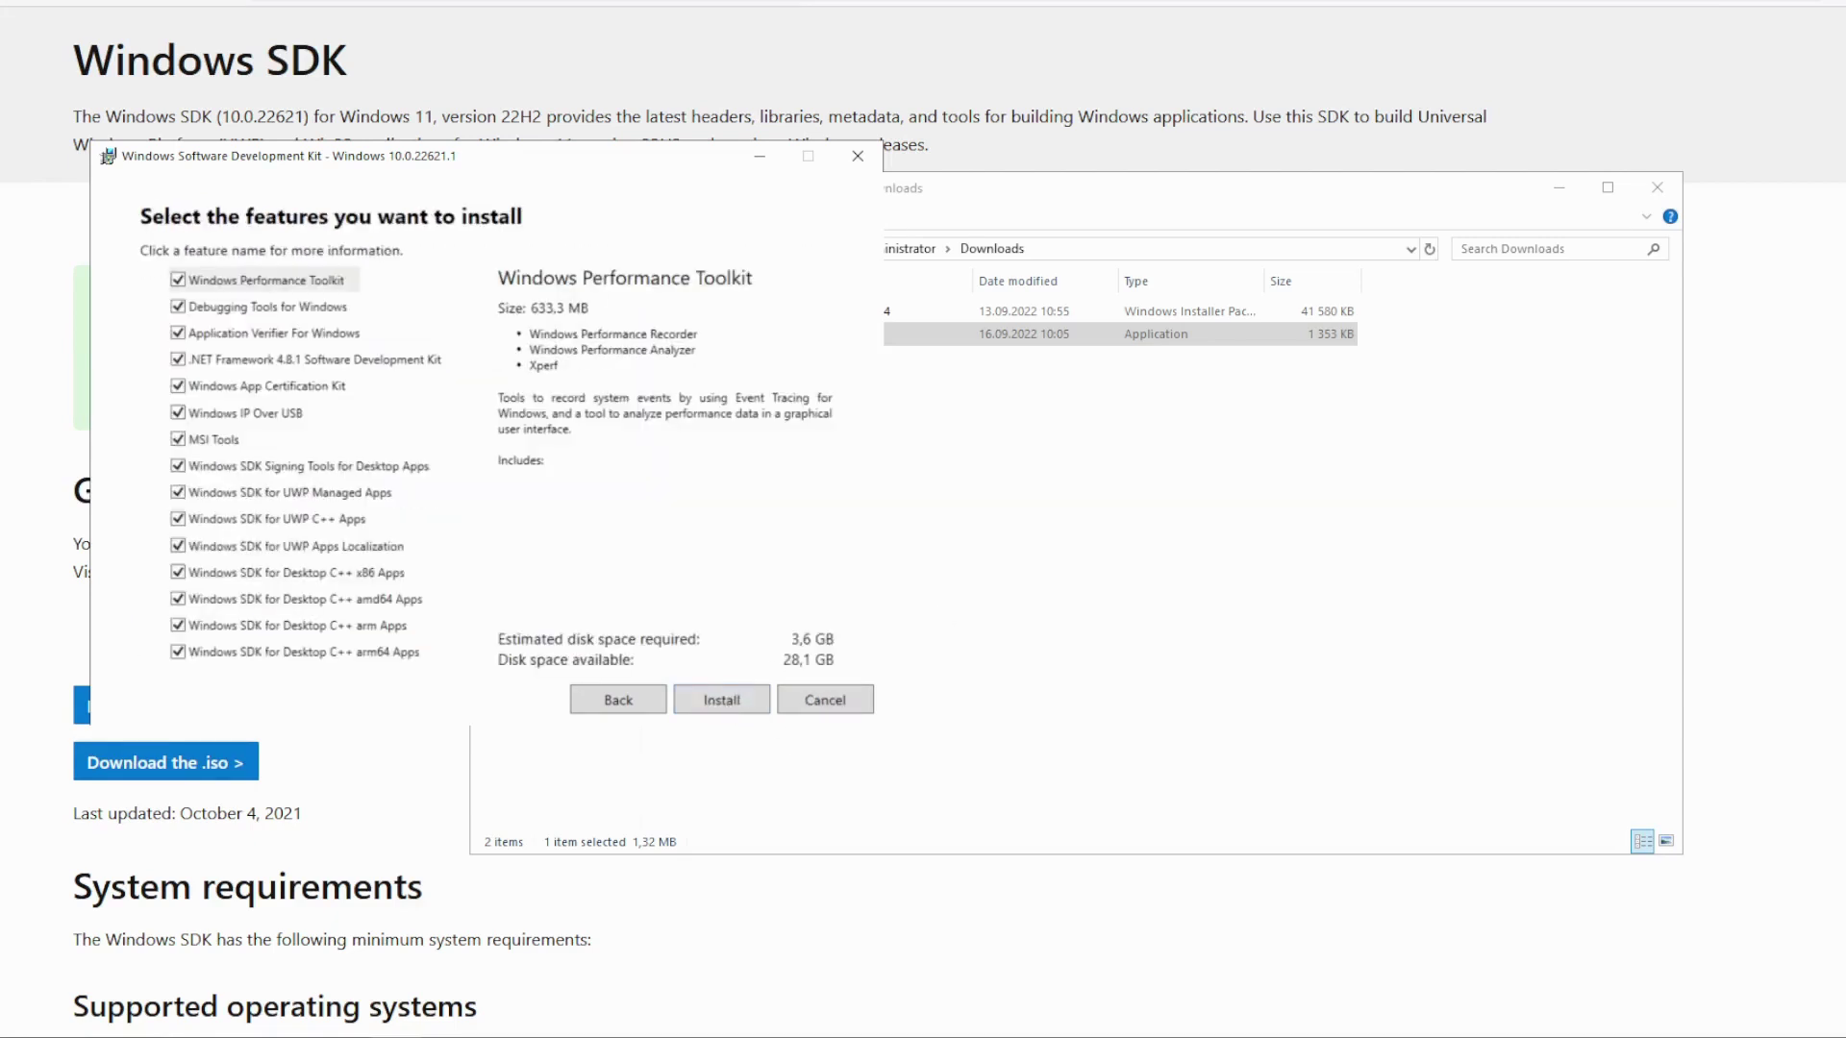
click(178, 465)
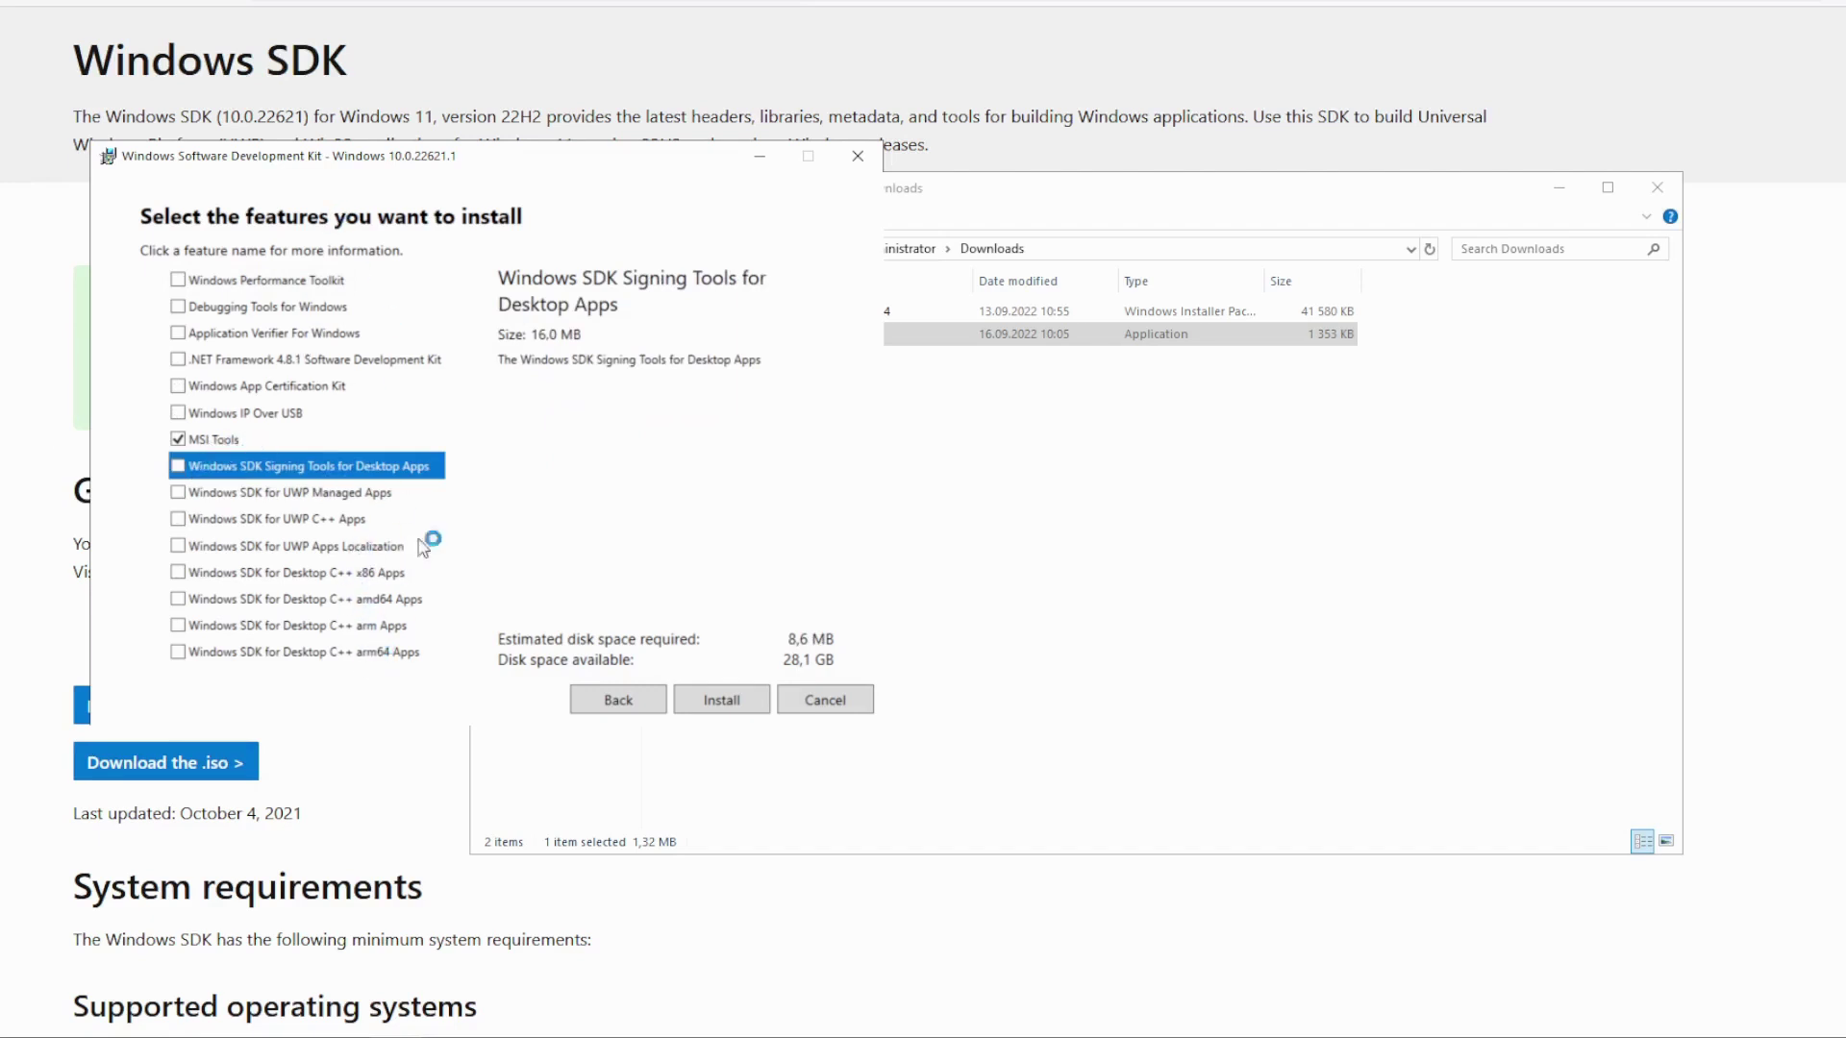
click(238, 444)
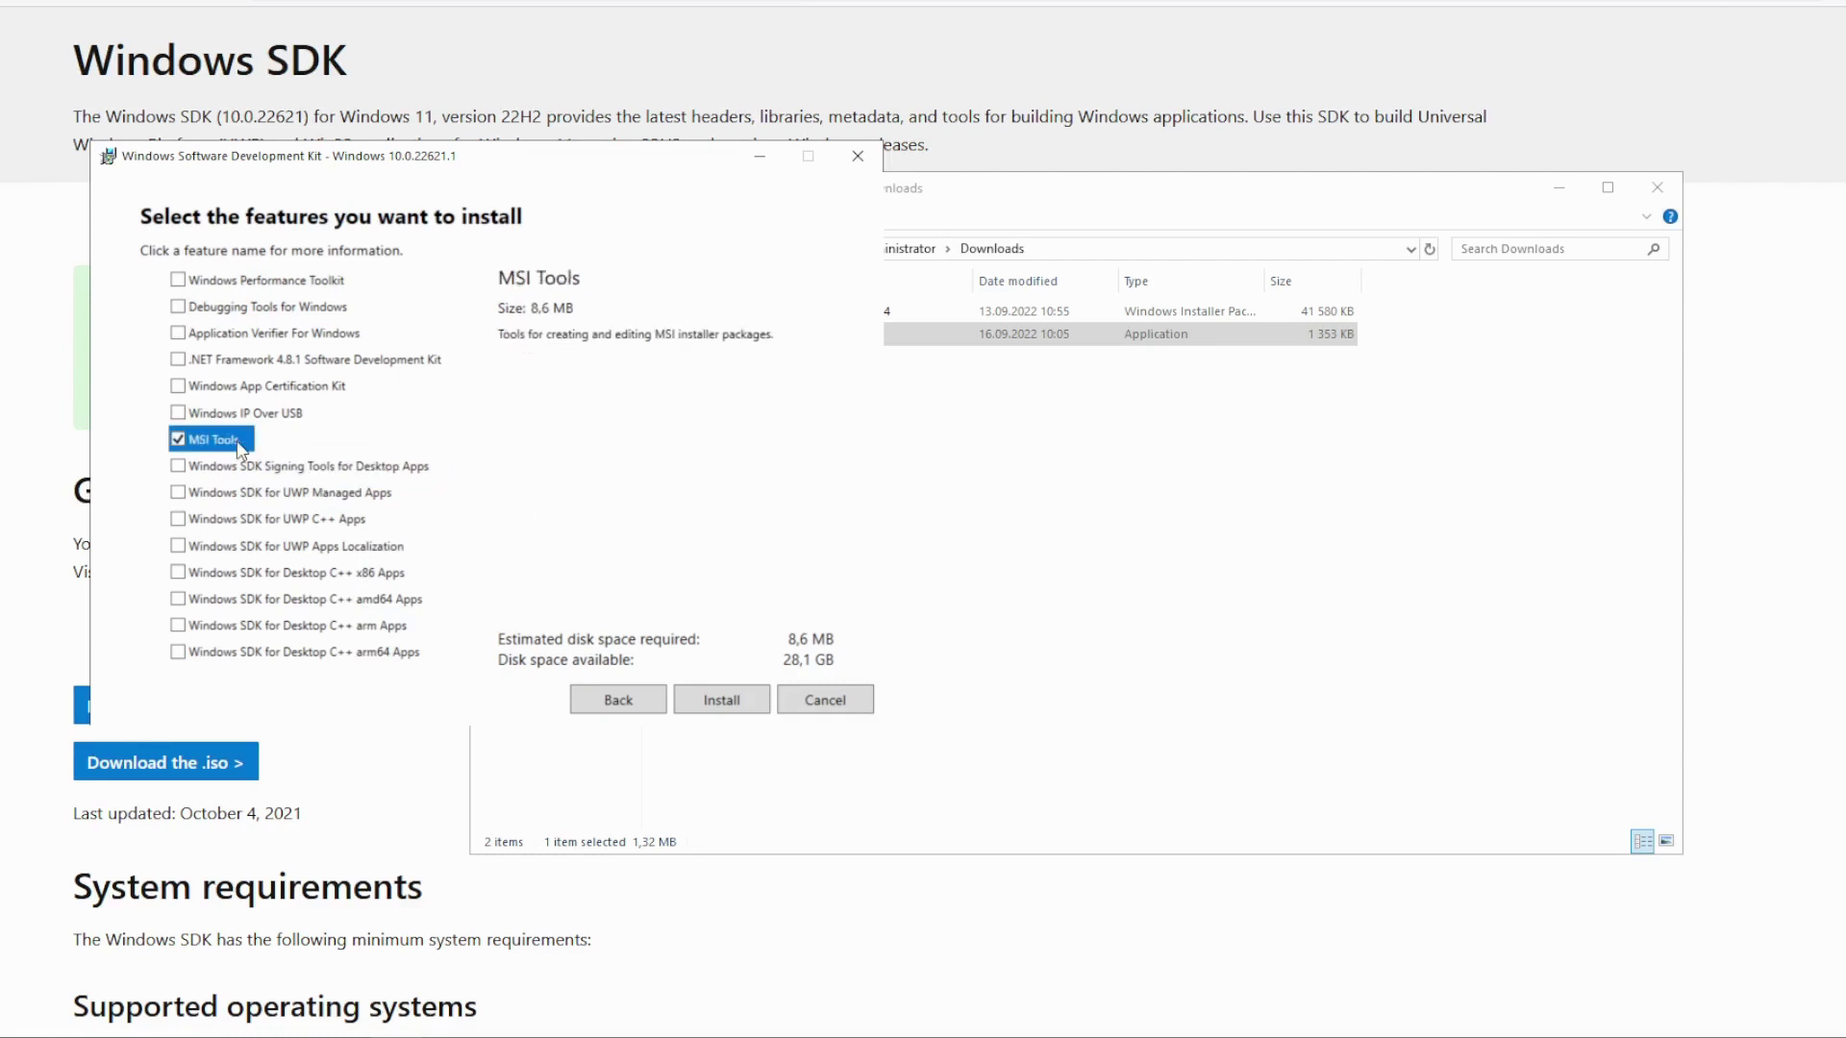
click(714, 705)
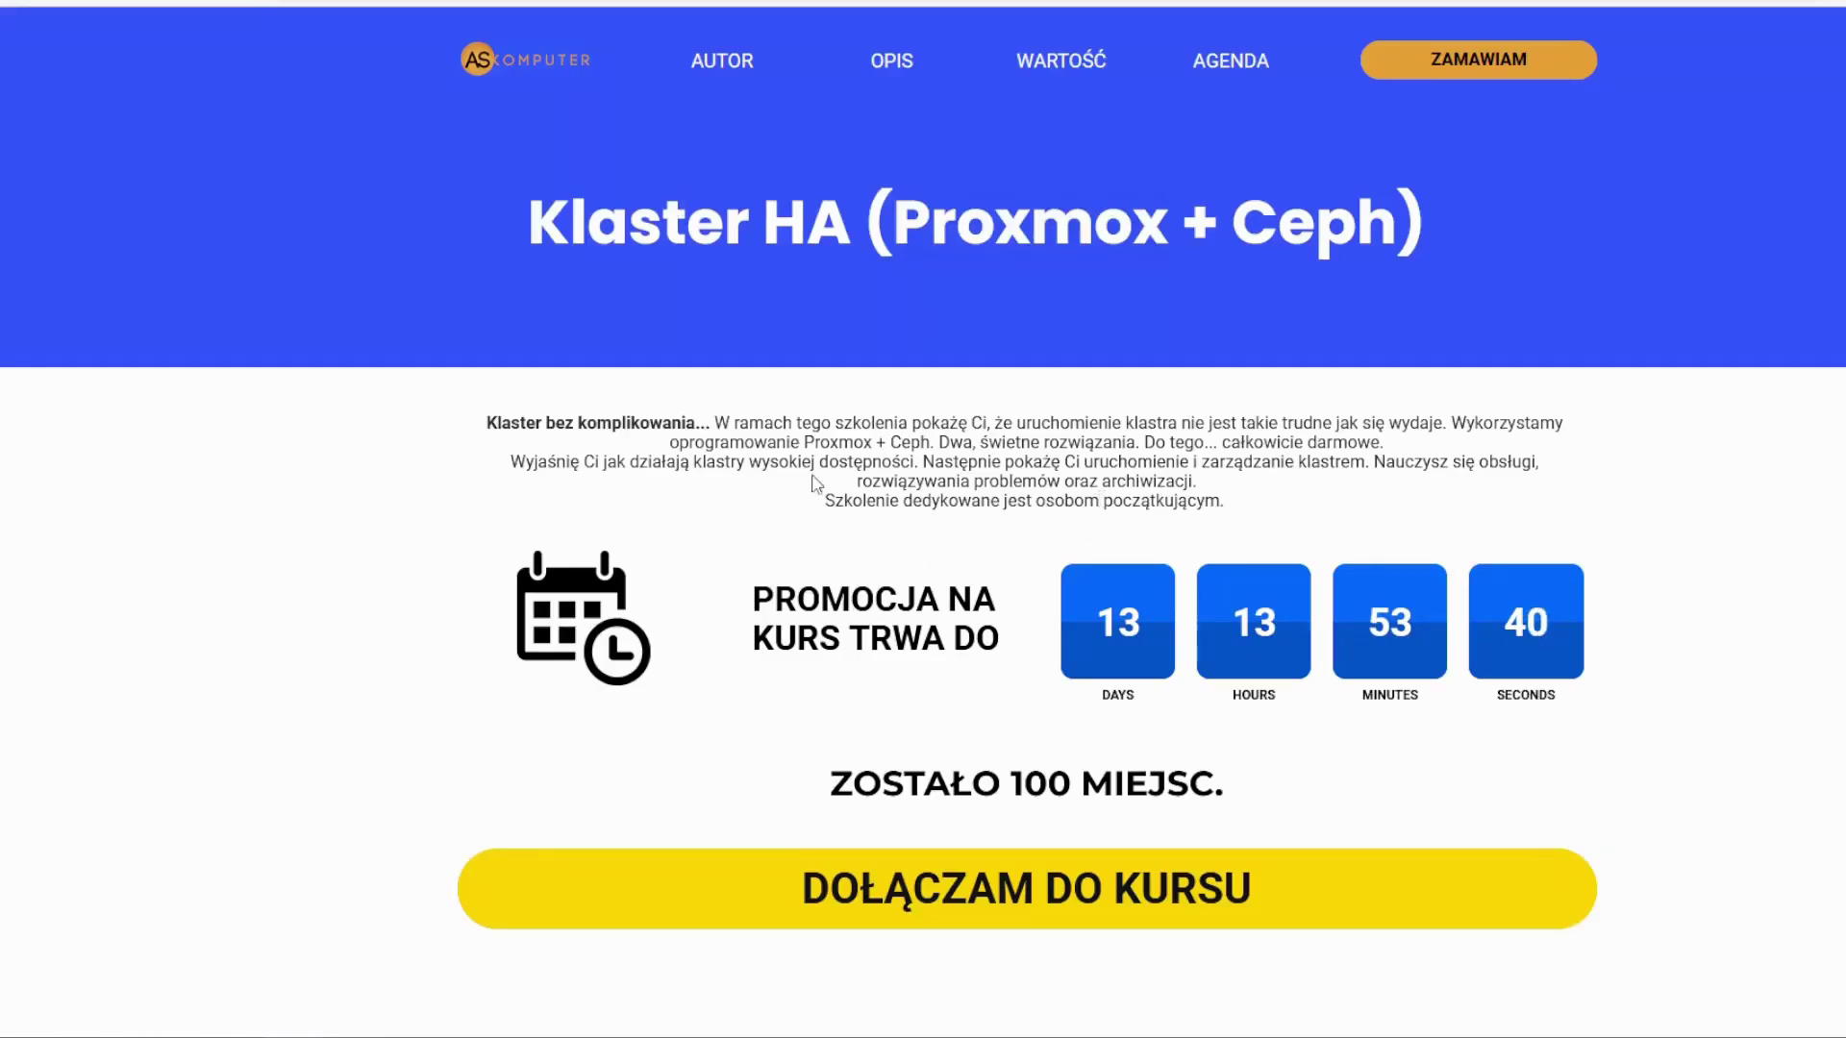
drag(510, 223, 1136, 226)
click(1233, 218)
drag(1406, 209, 905, 209)
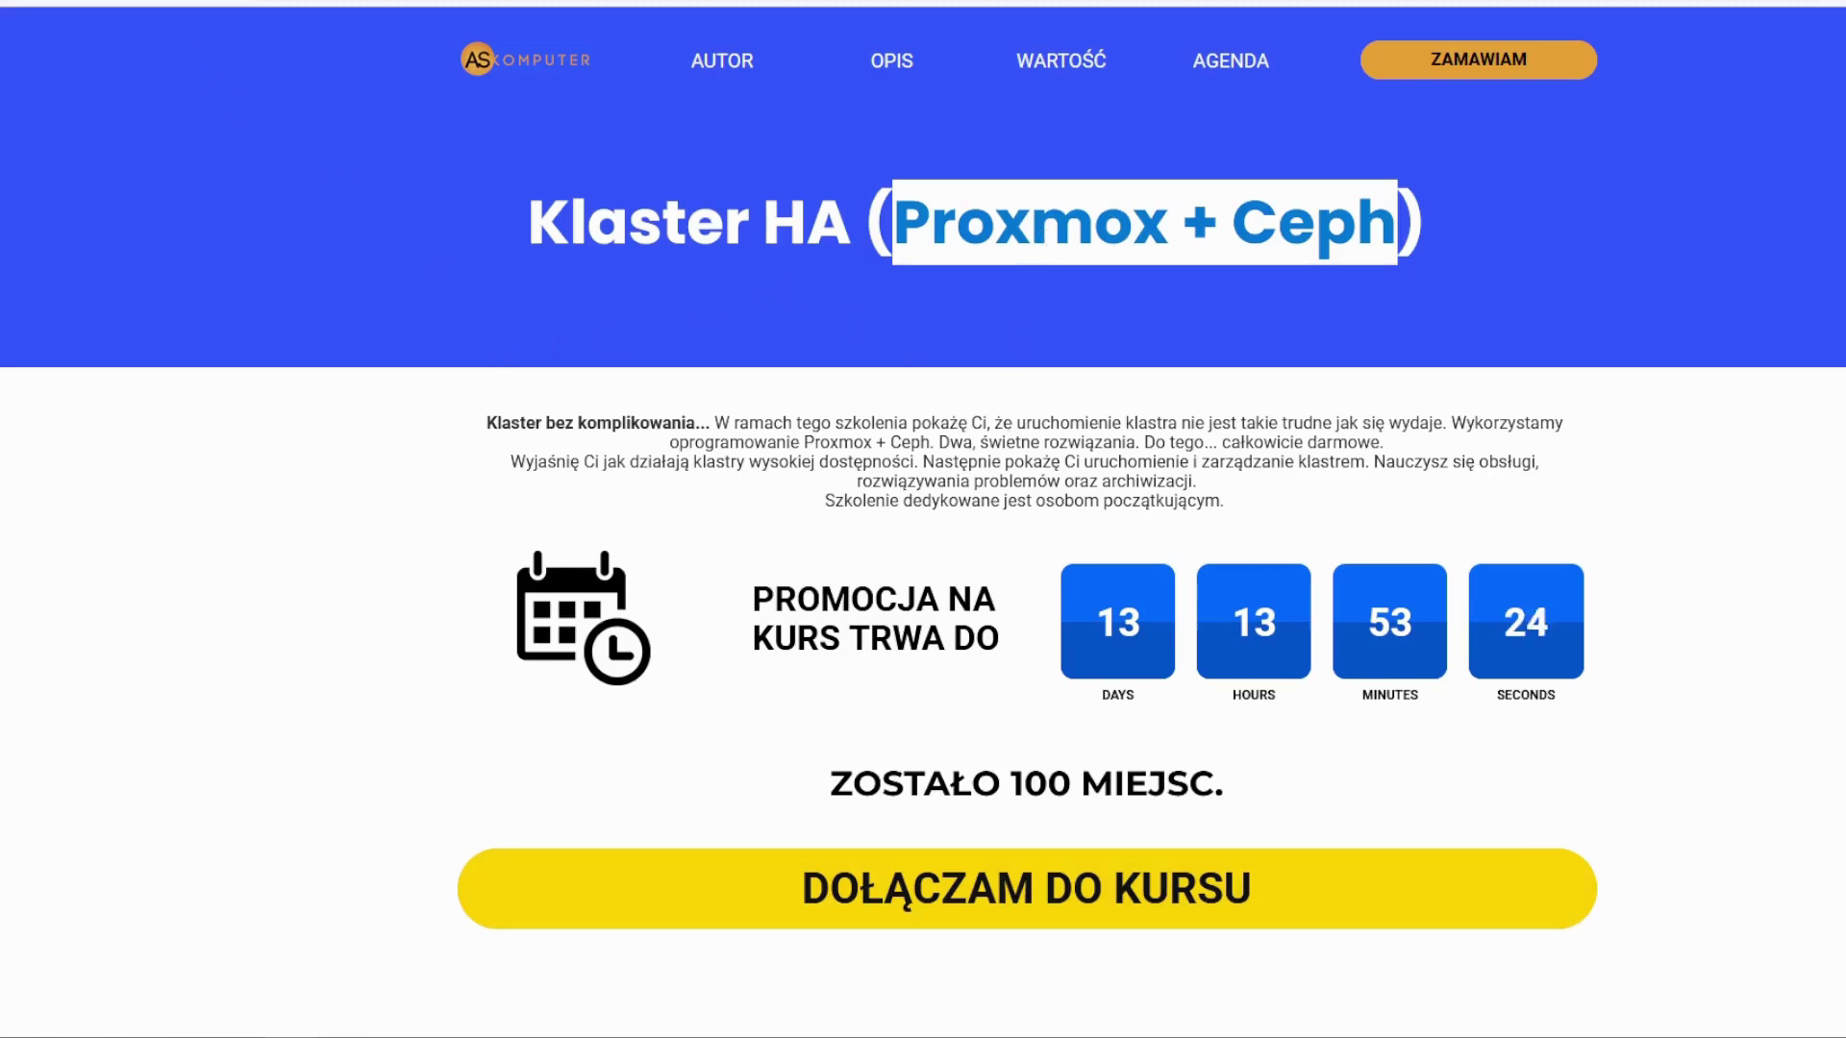
Close the SDK installer and open the folder C:\Program Files (x86)\Windows Kits\10\bin\10.0.22621.0\x86
click(824, 700)
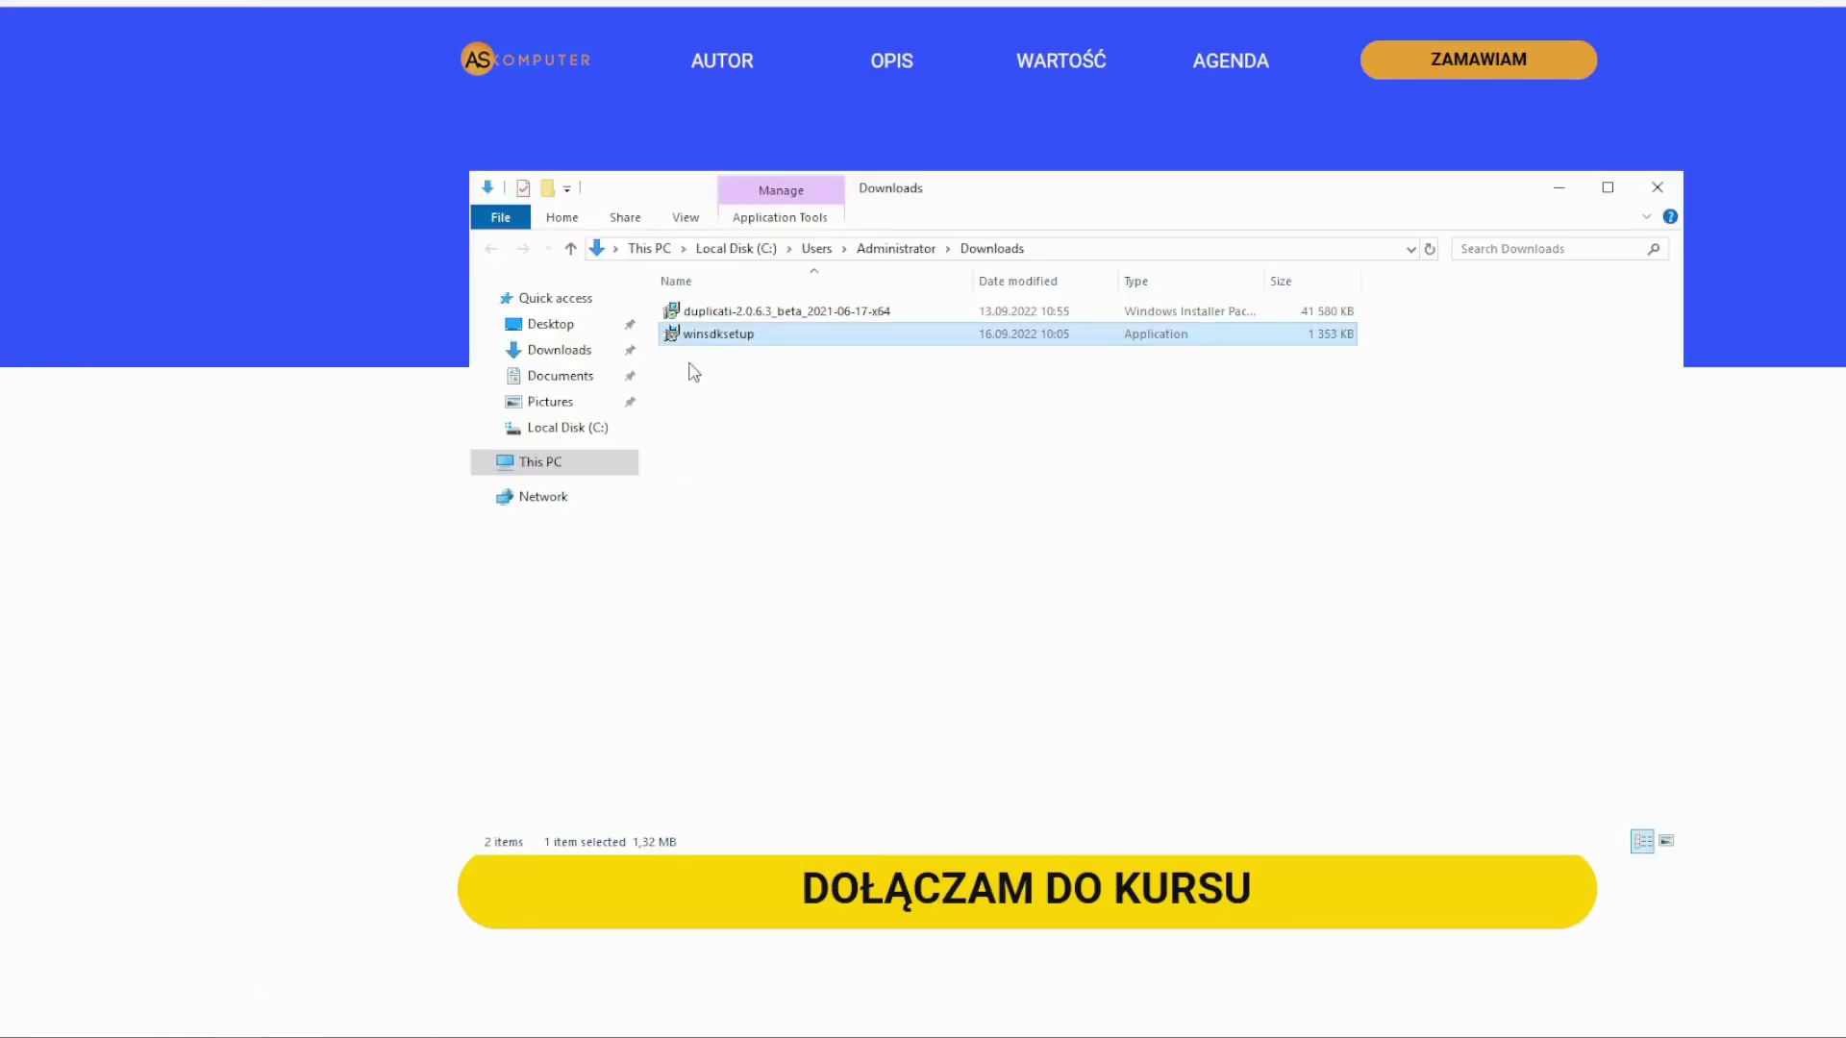
click(573, 427)
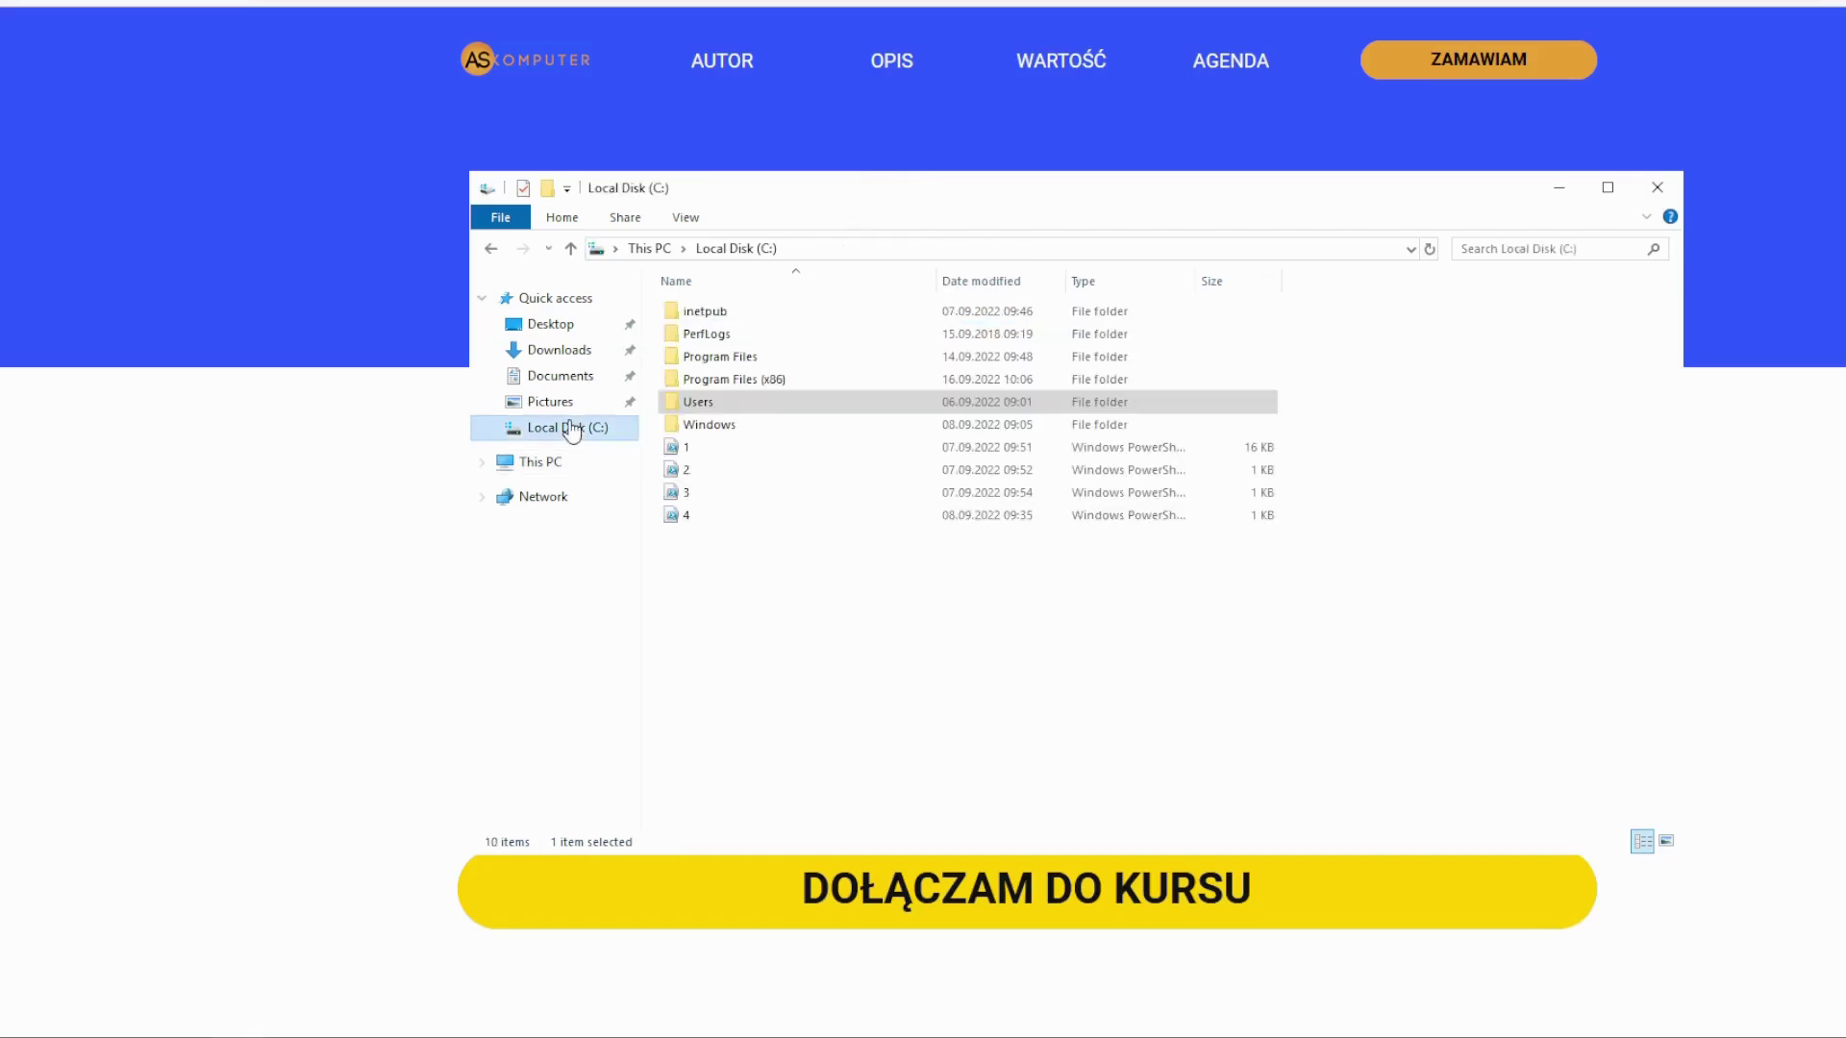
double_click(752, 383)
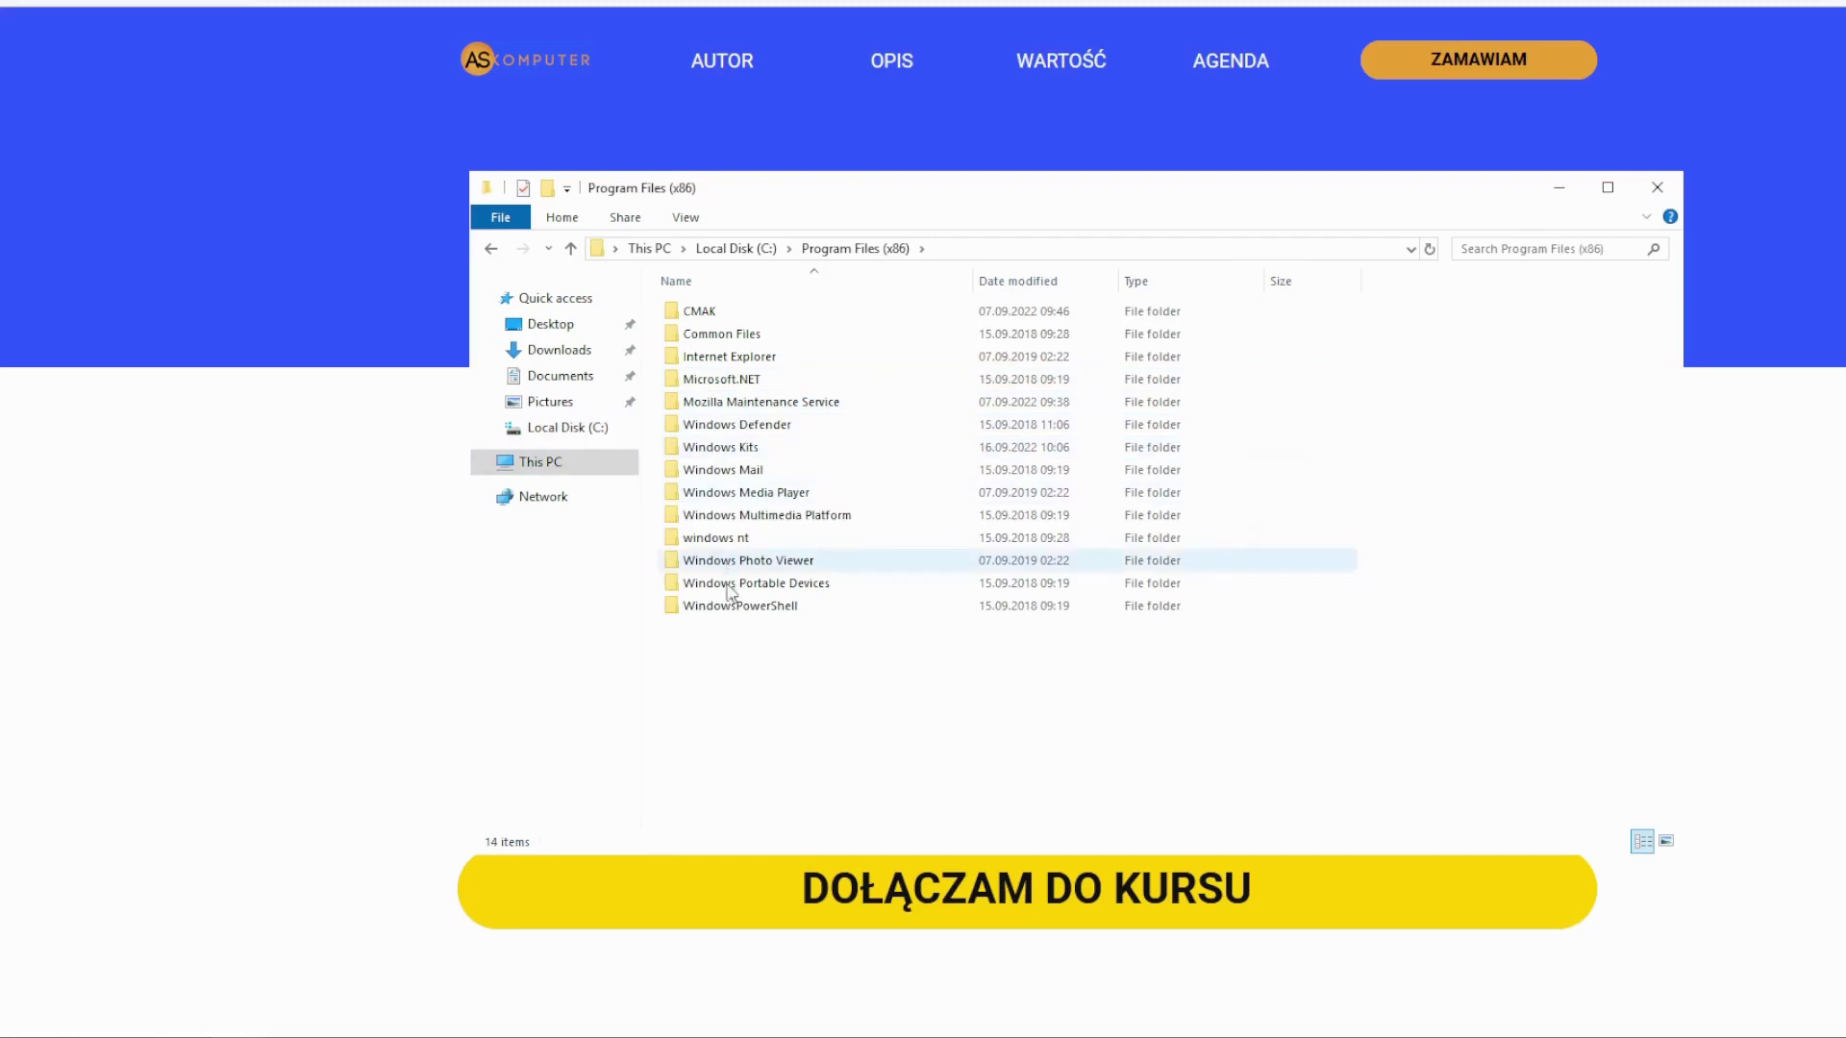
double_click(746, 452)
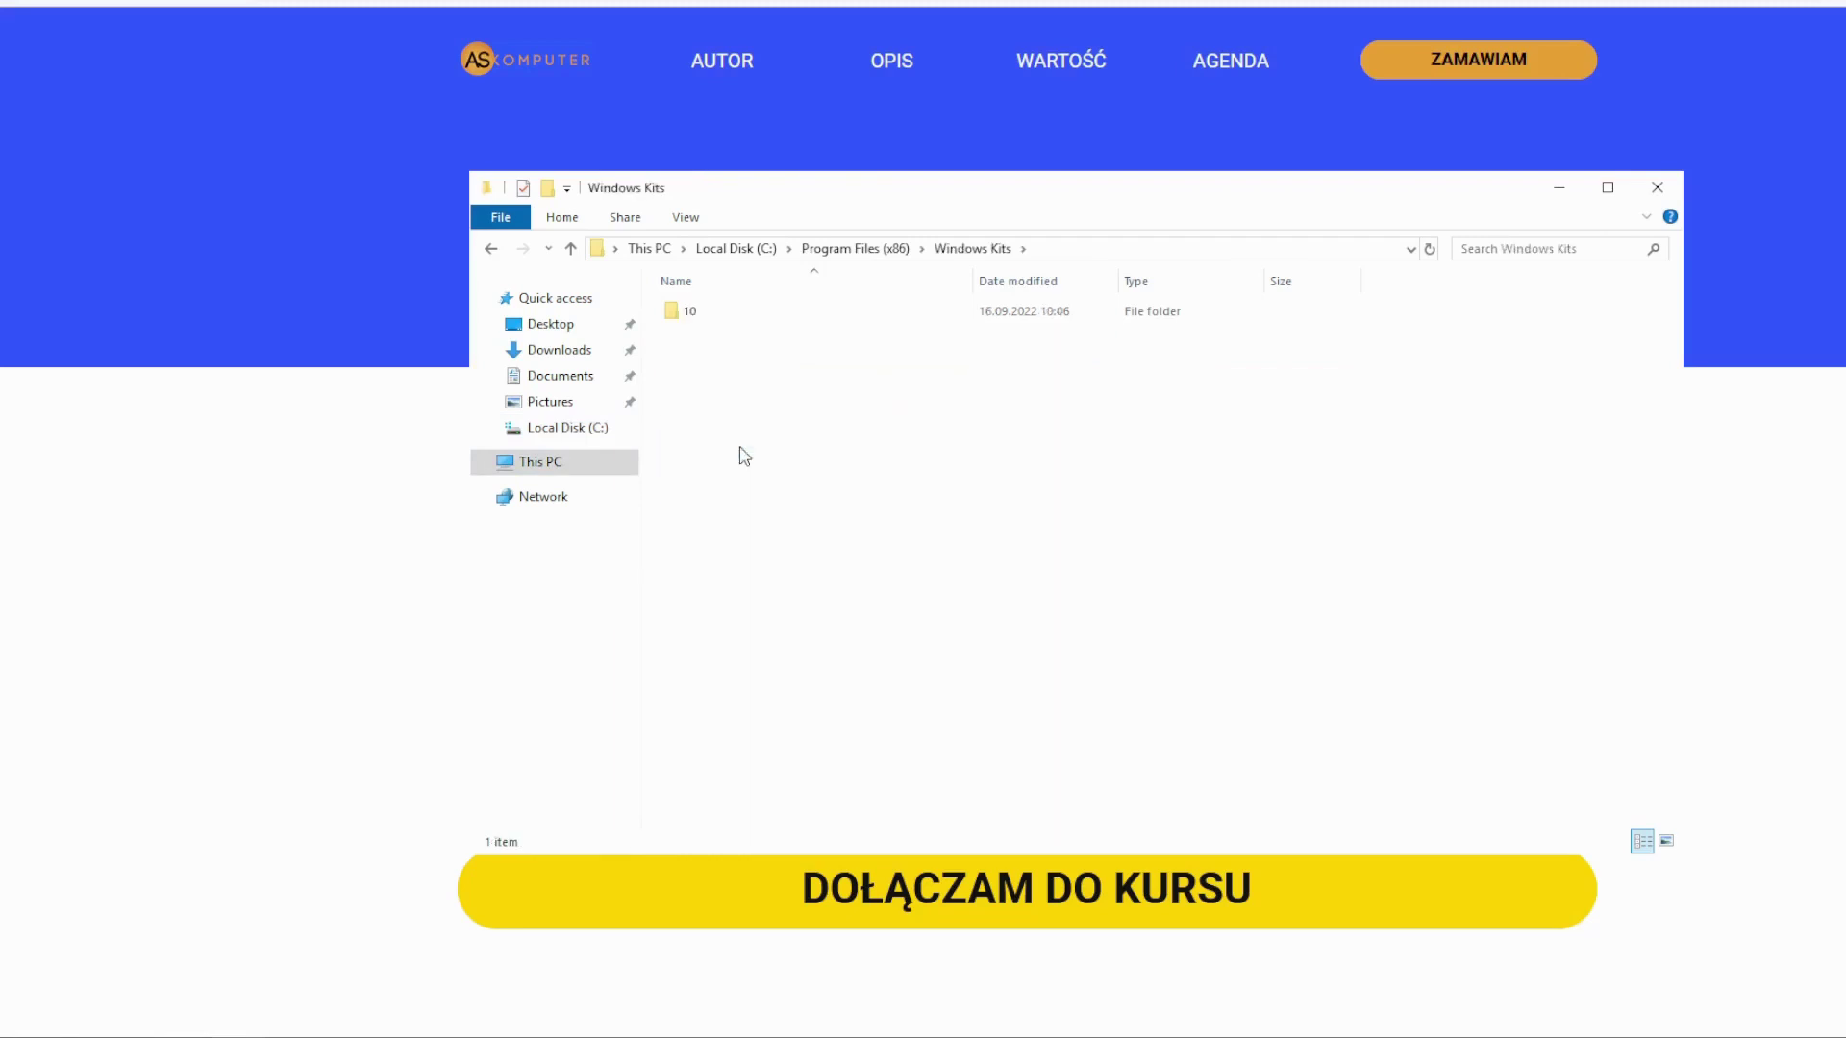
double_click(694, 312)
double_click(692, 312)
double_click(716, 318)
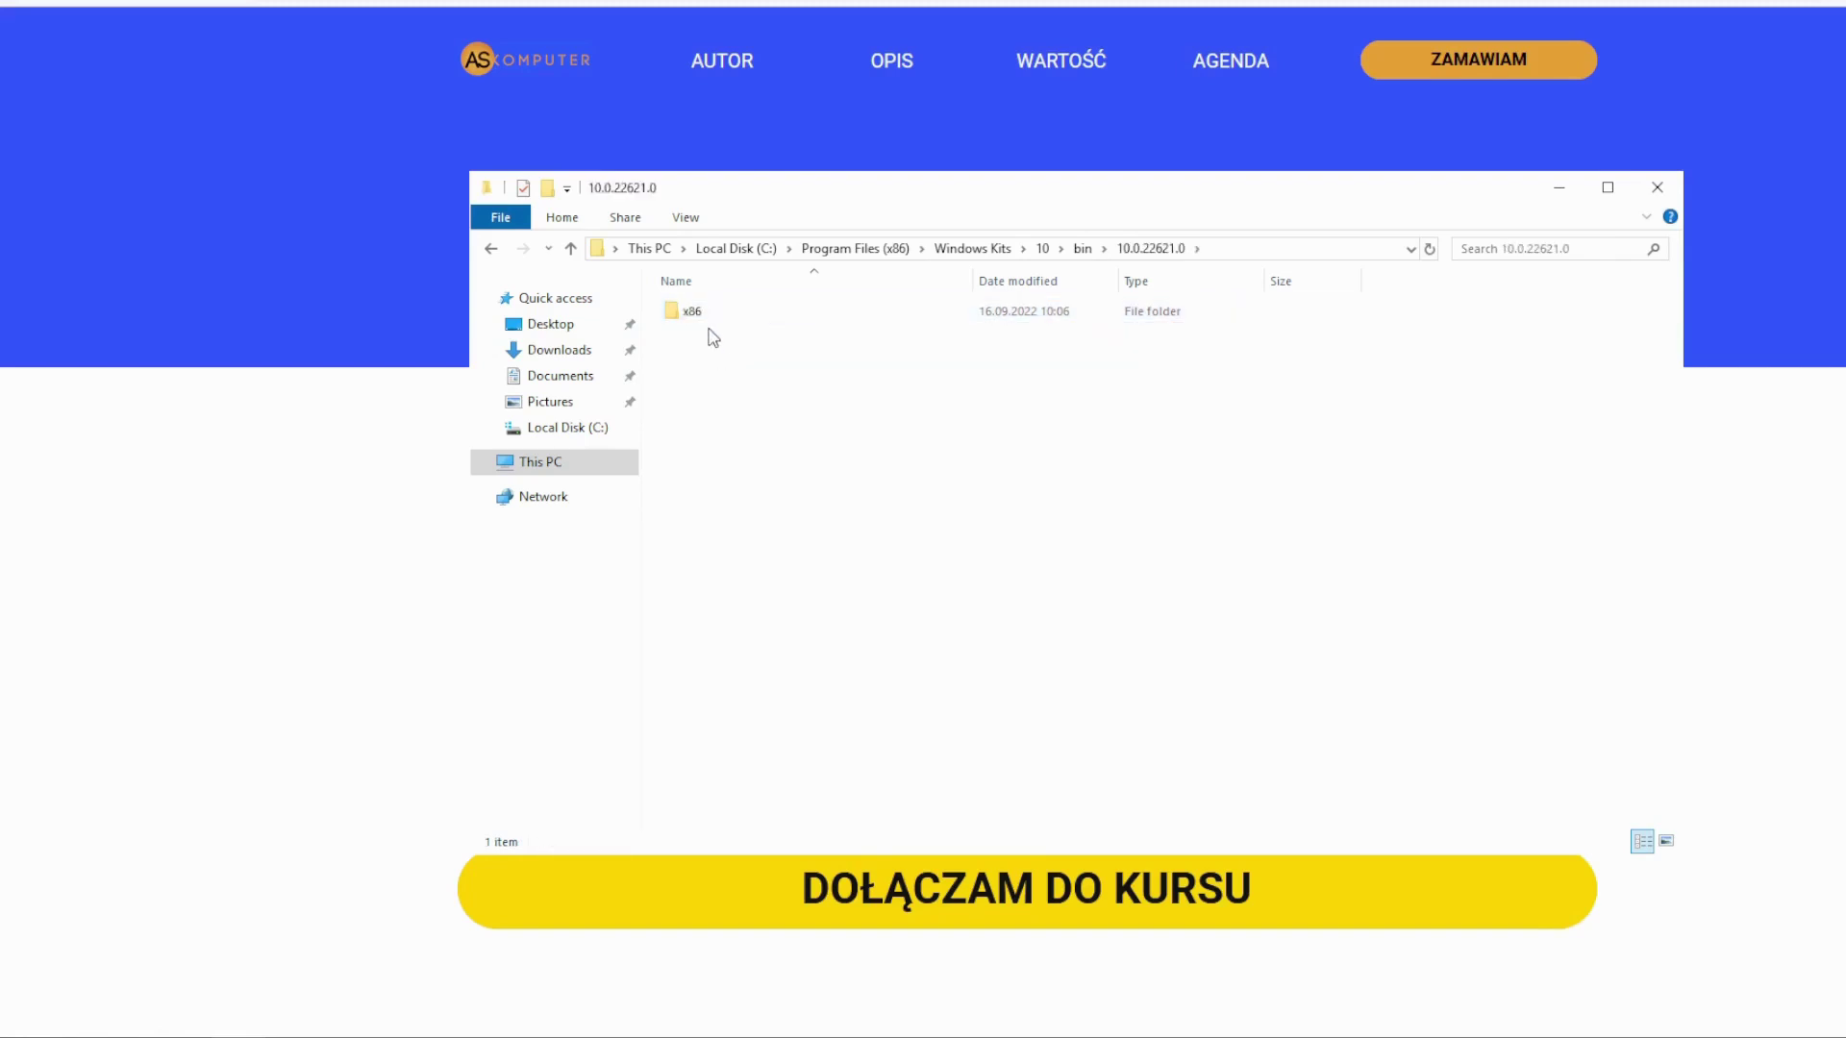
double_click(708, 314)
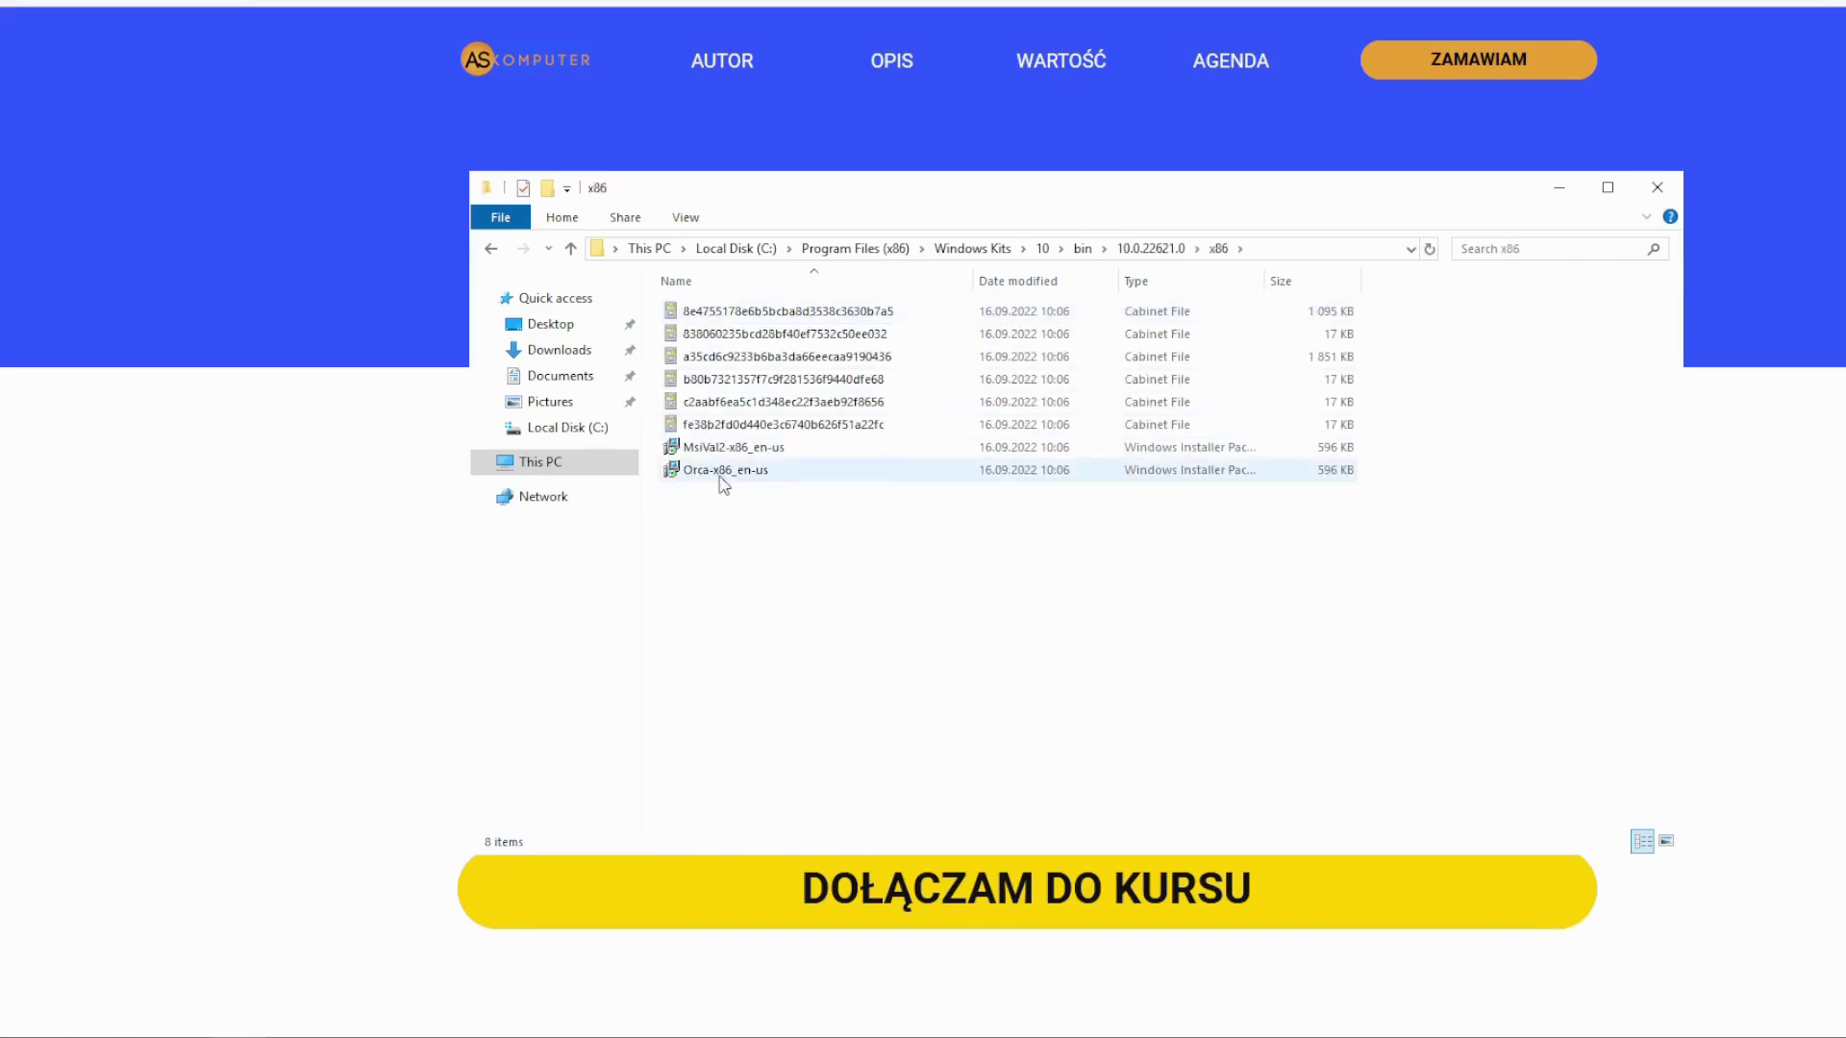
Install Orca by running the Orca-x86_en-us installer package
click(723, 477)
double_click(729, 474)
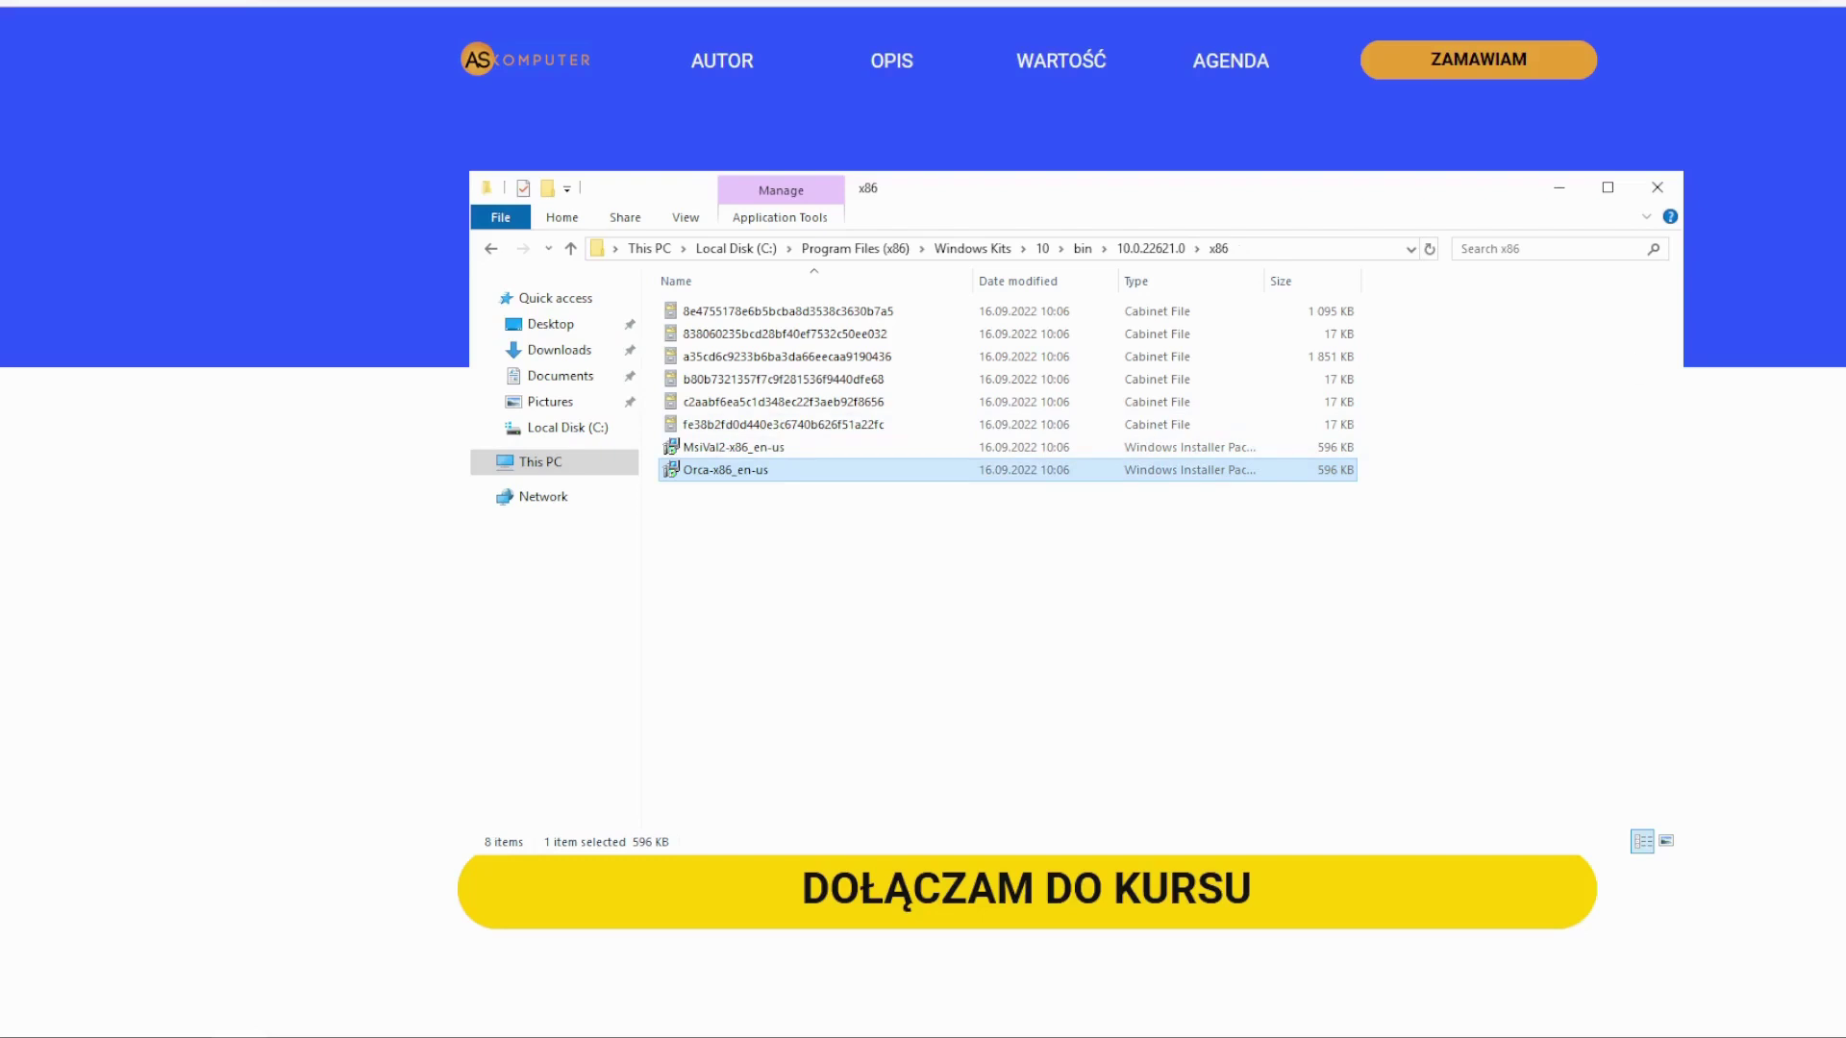
click(723, 502)
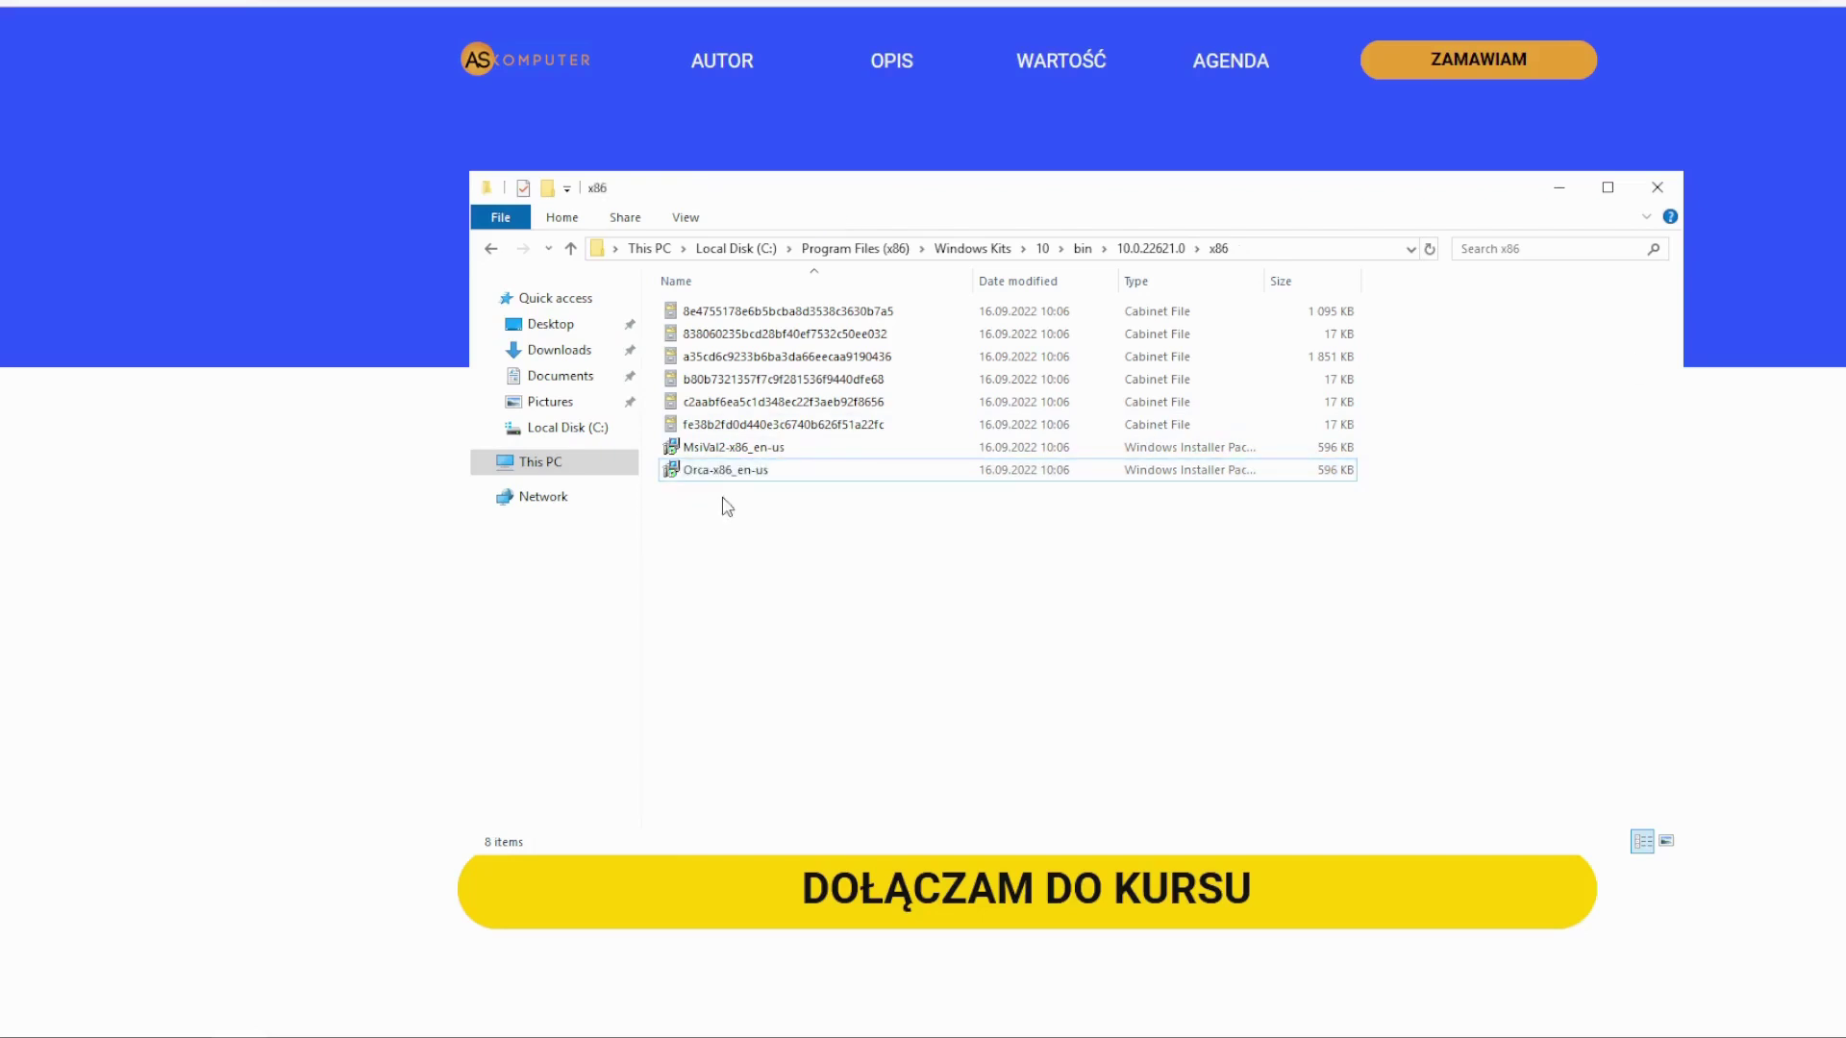
Launch the Orca application from its folder in C:\Program Files (x86)
click(577, 429)
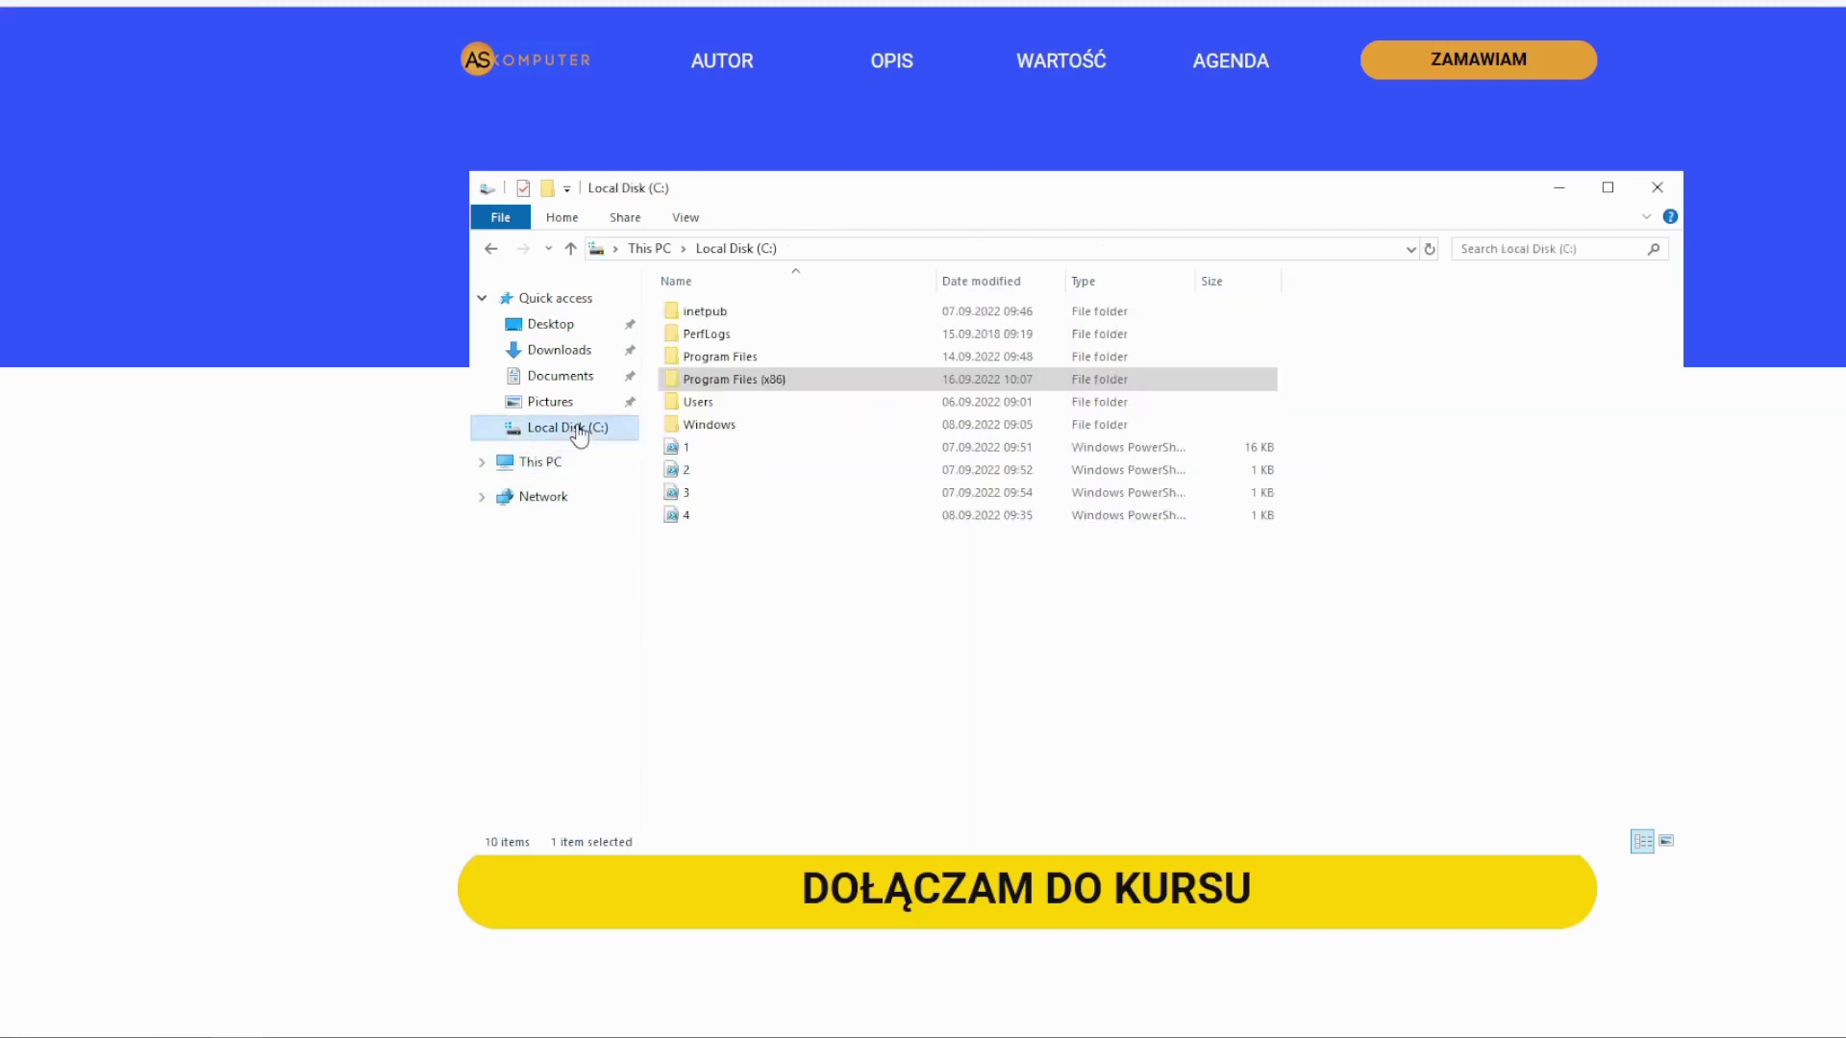
double_click(772, 383)
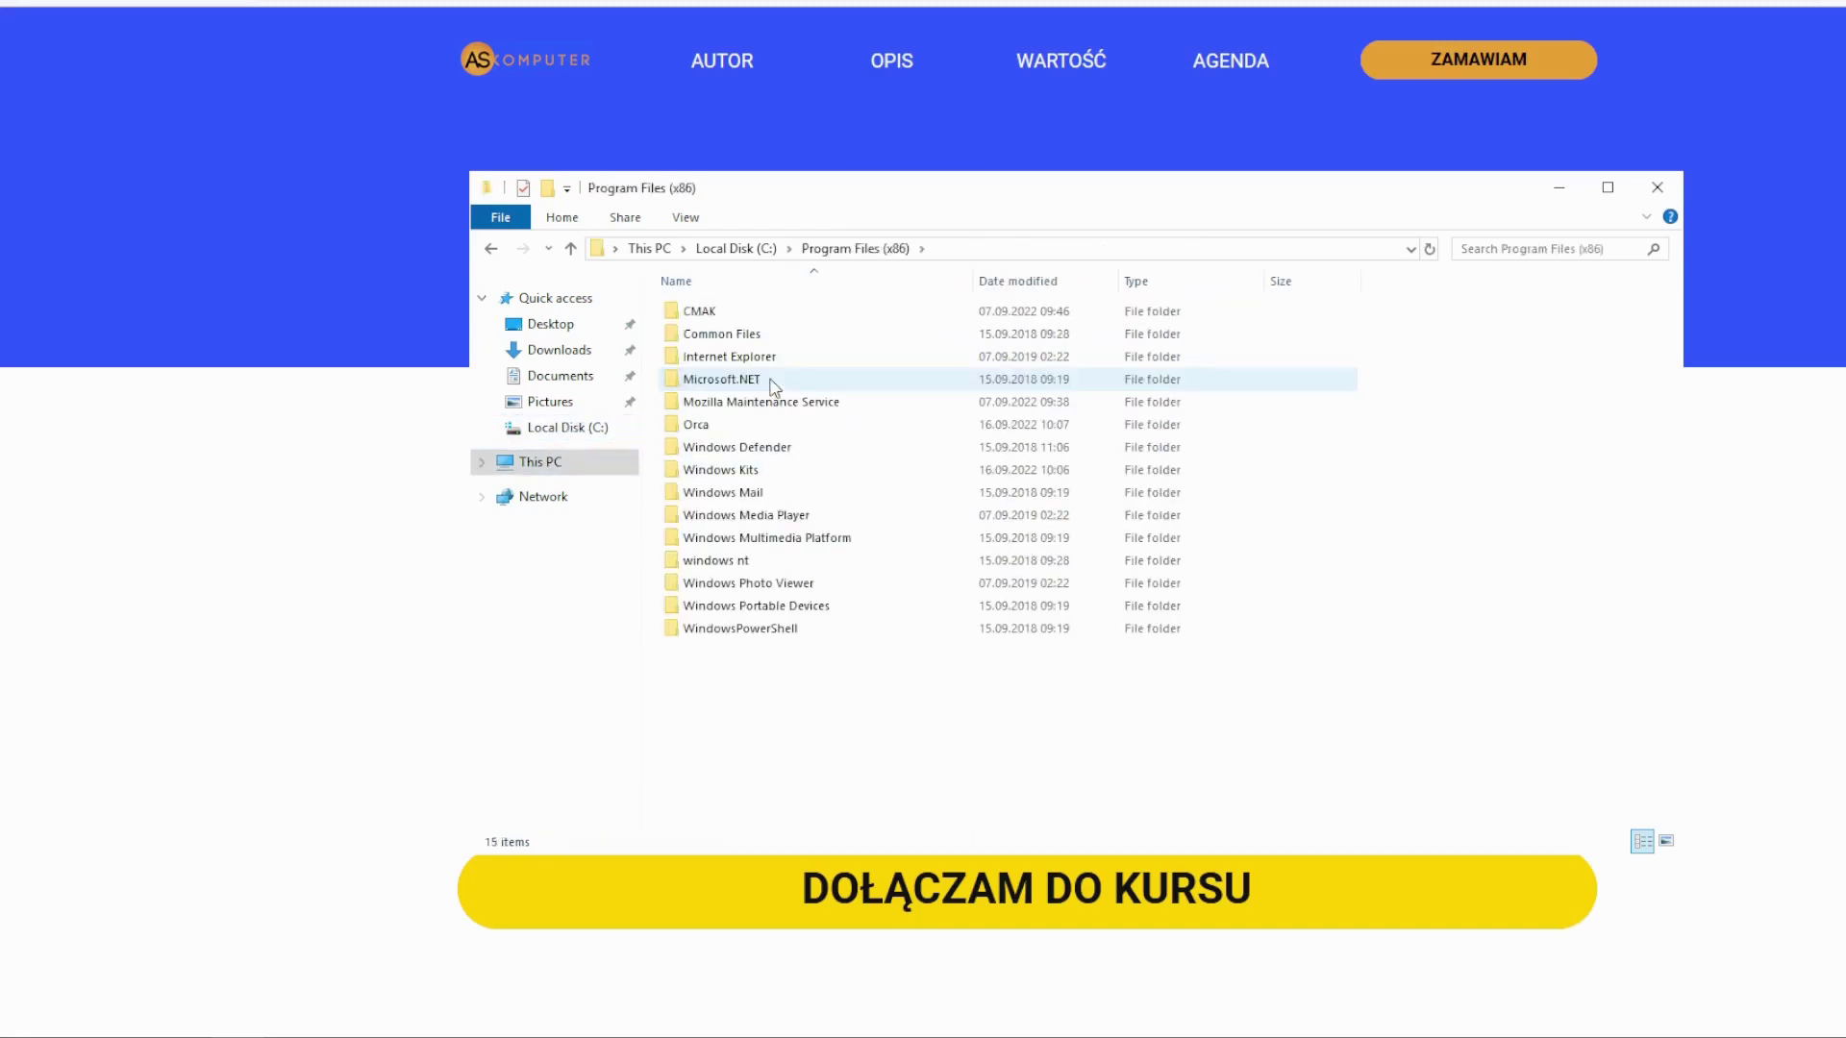
double_click(699, 430)
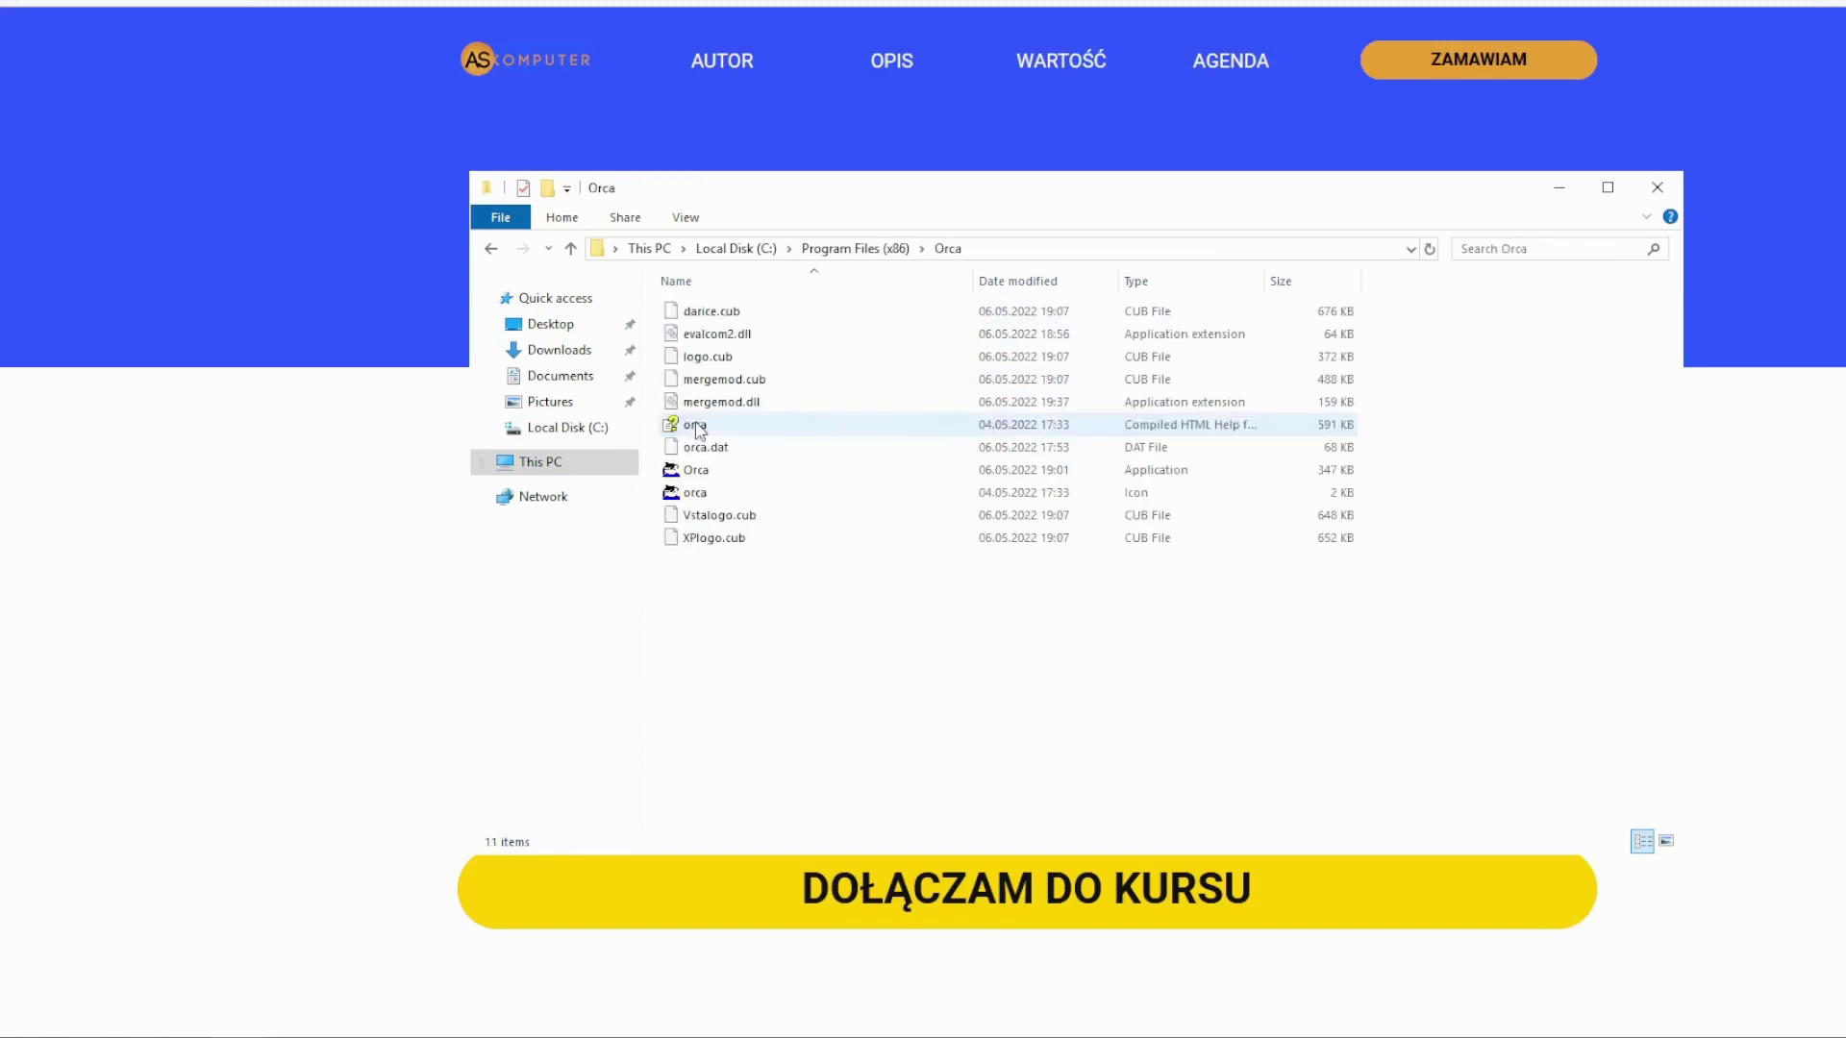
click(689, 477)
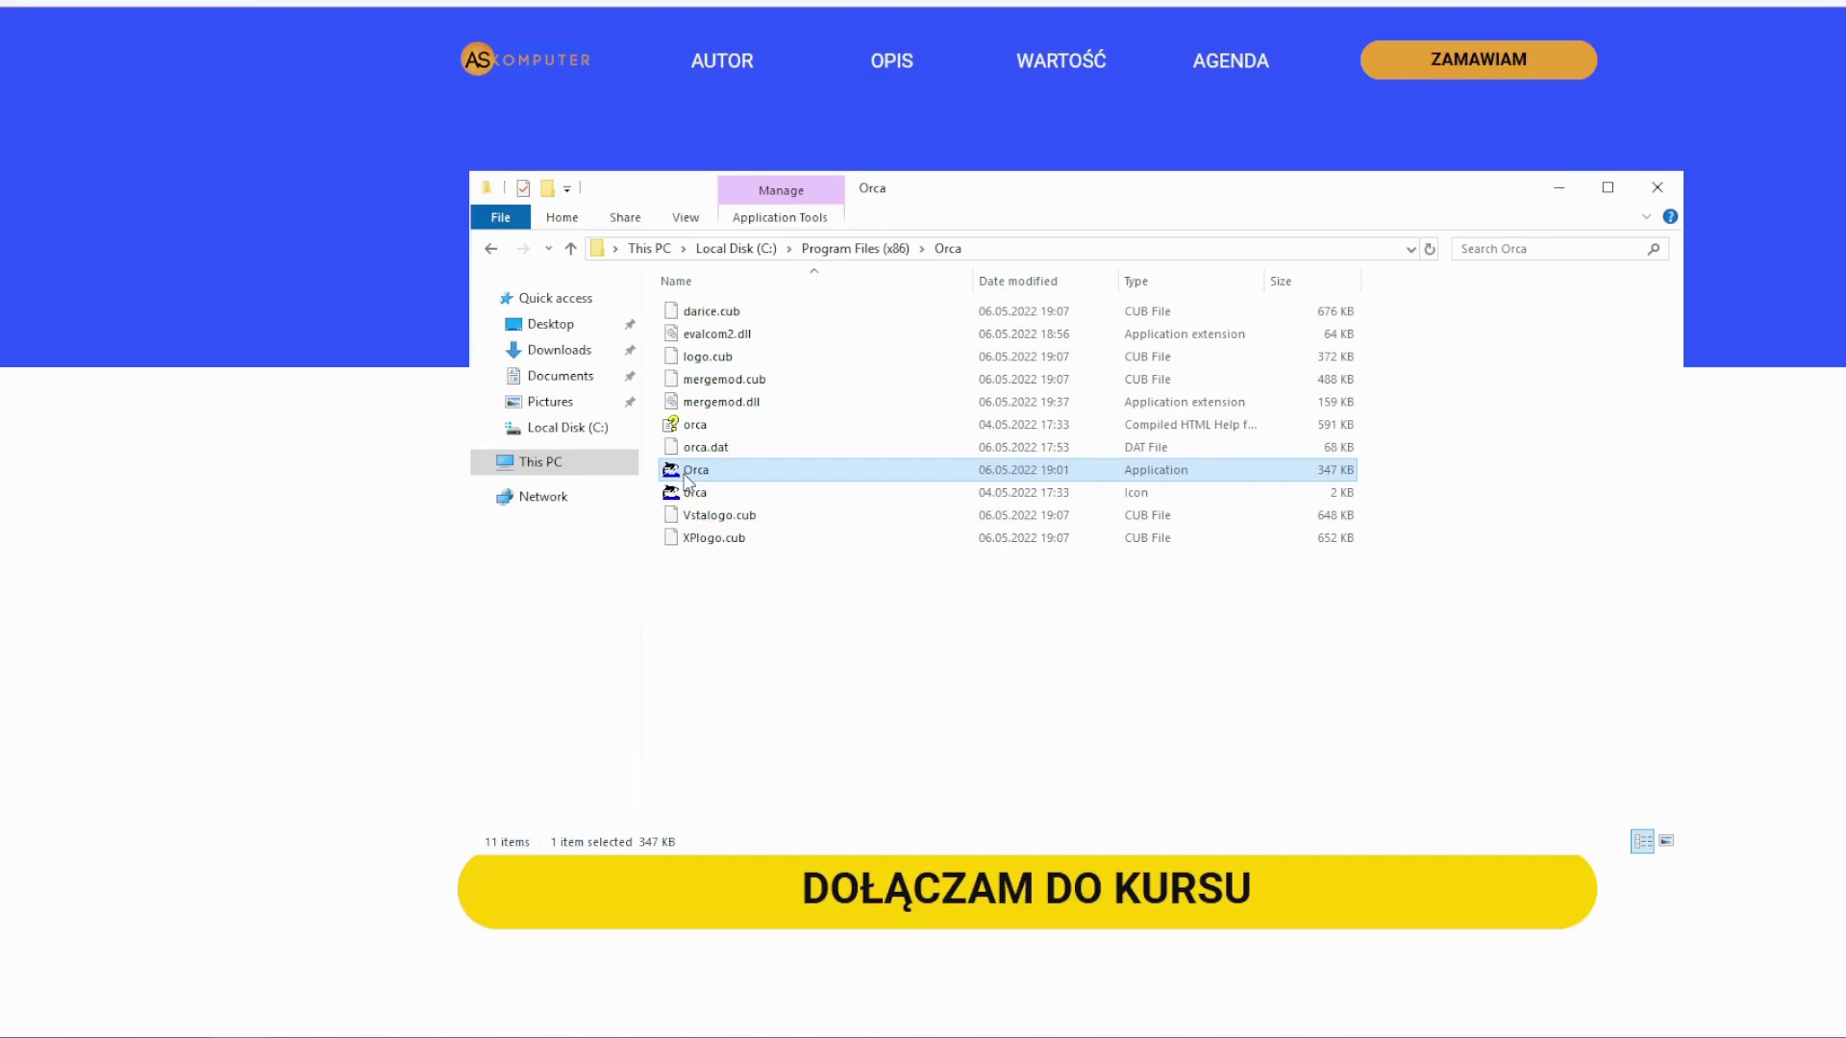
double_click(689, 476)
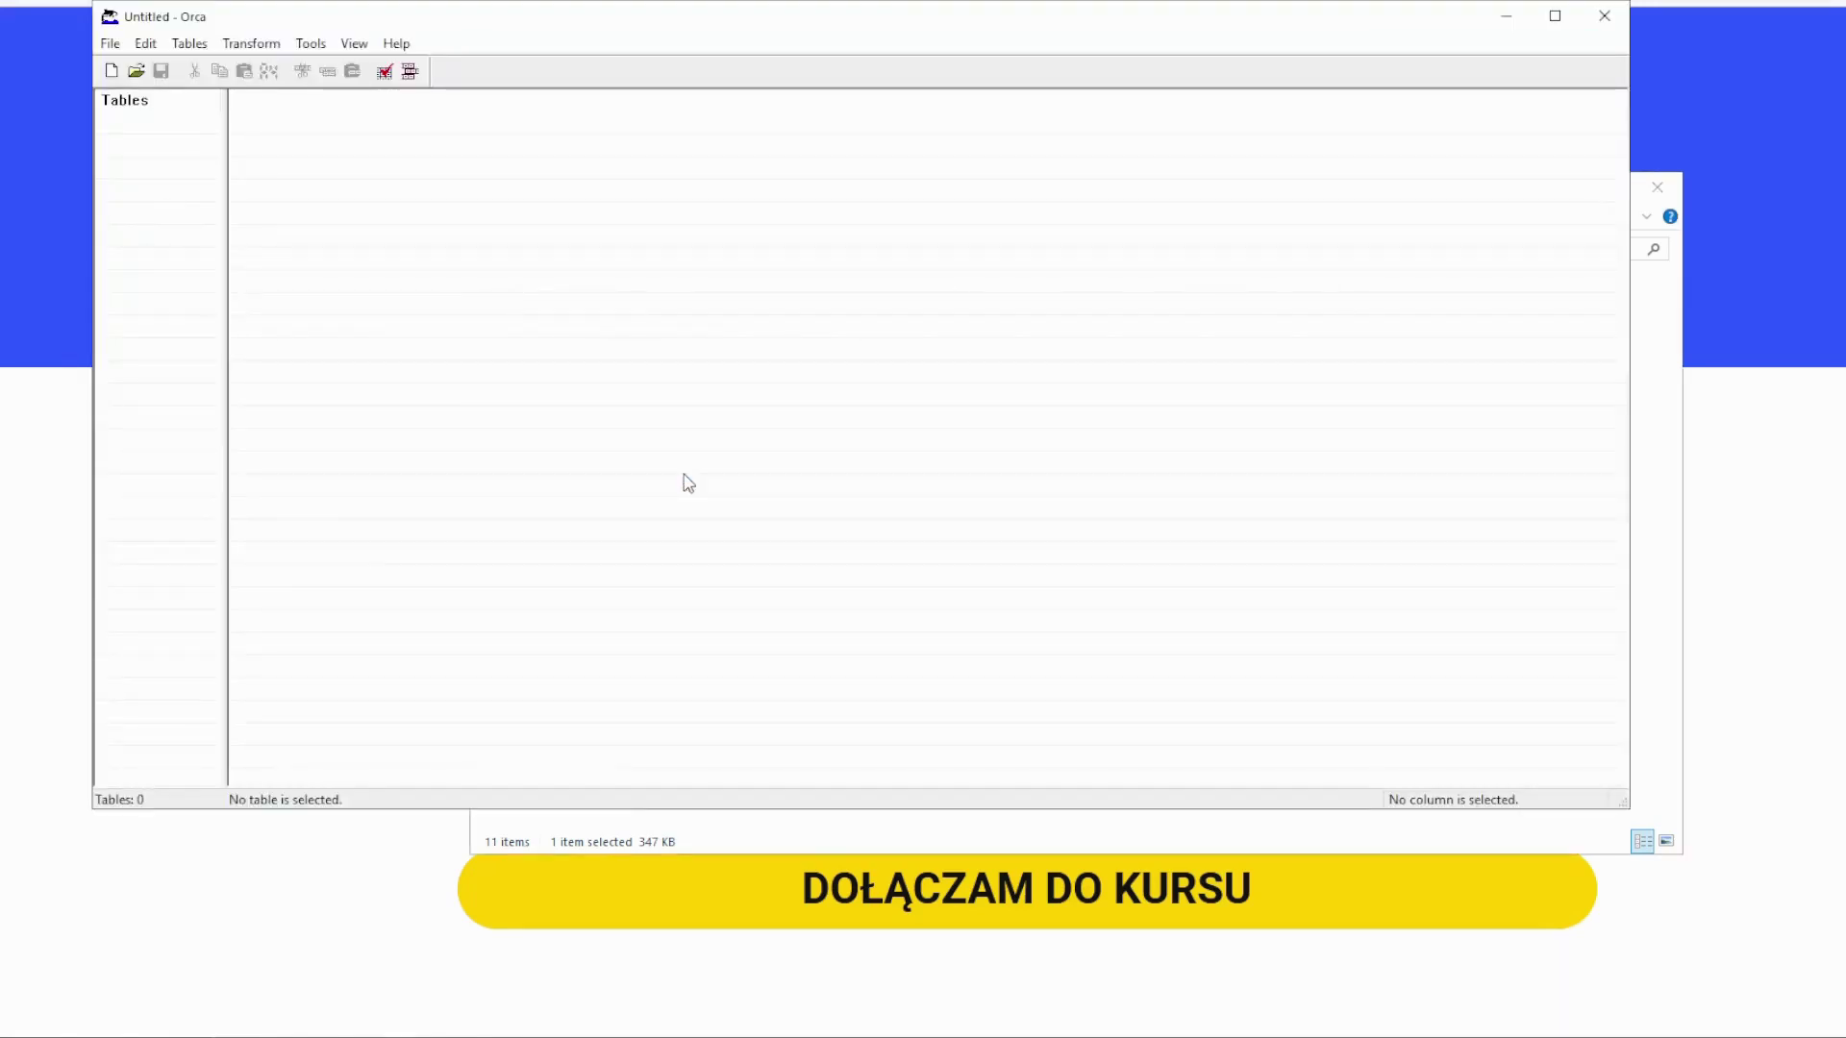
Open the duplicati-2.0.6.3_beta_2021-06-17-x64 installer package from Downloads in Orca
click(111, 44)
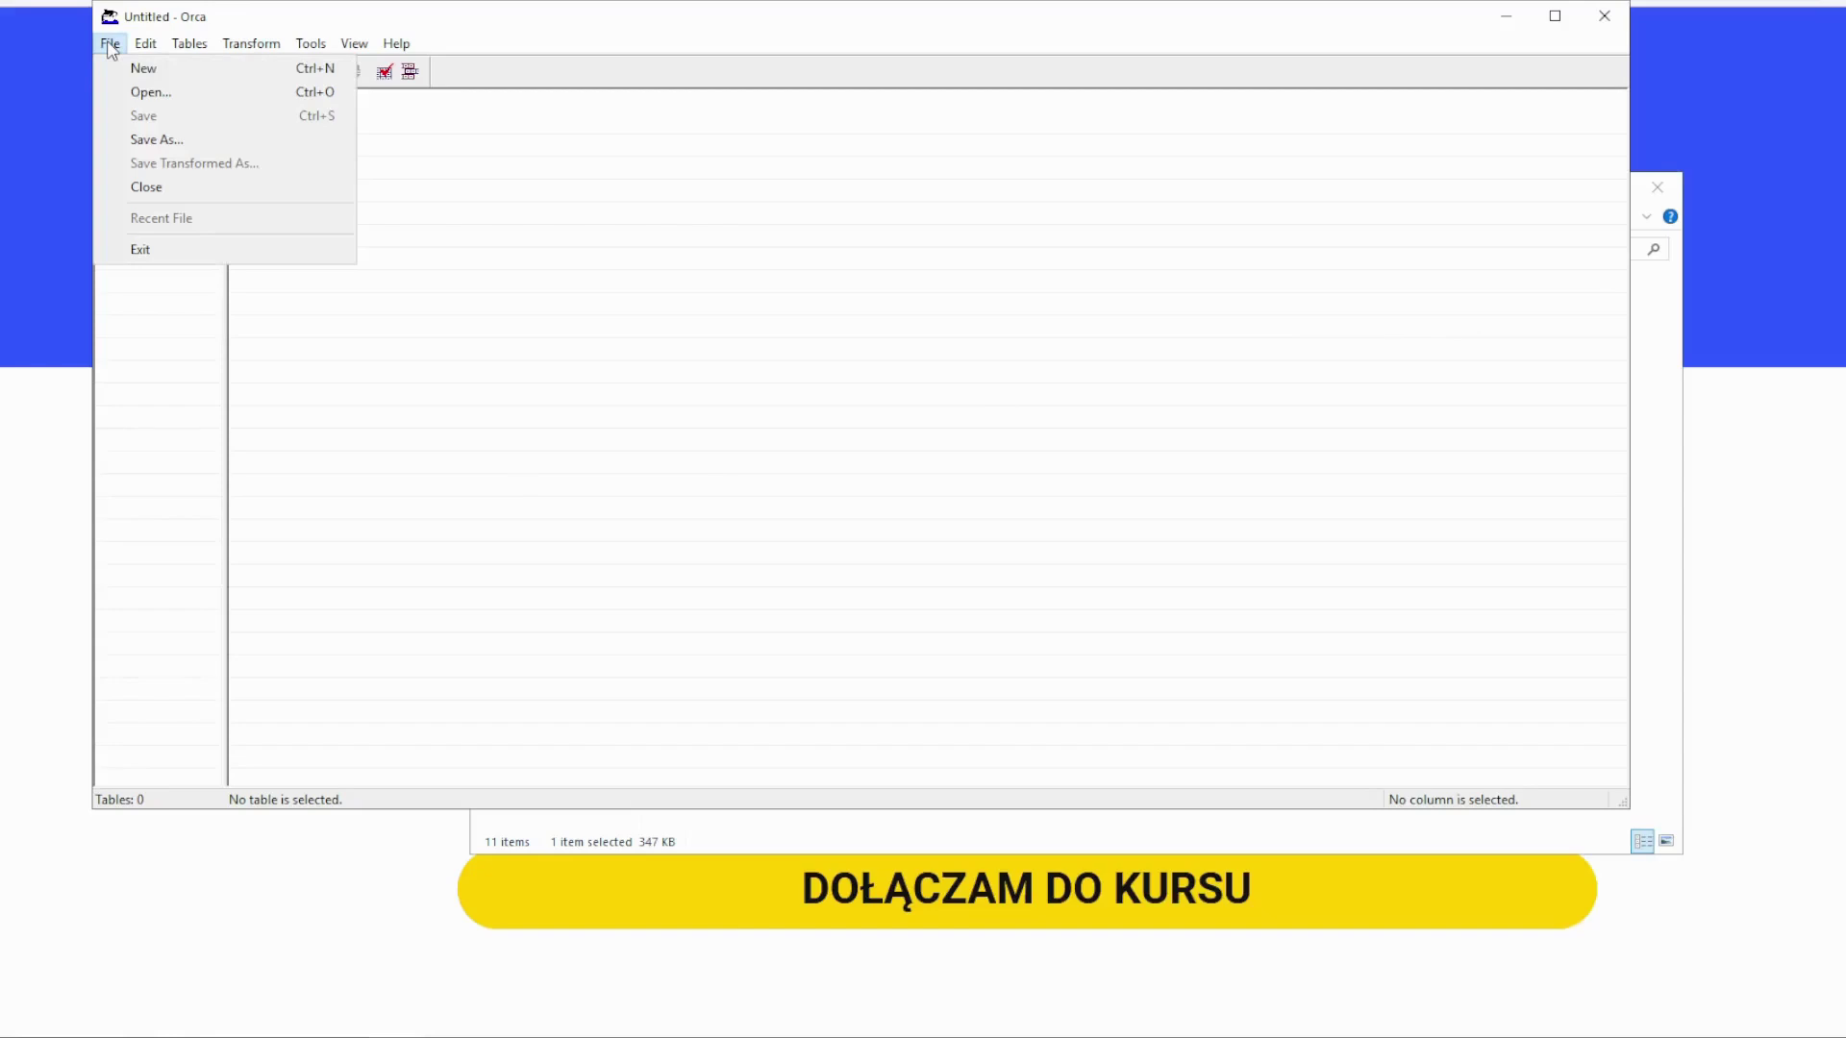
click(155, 91)
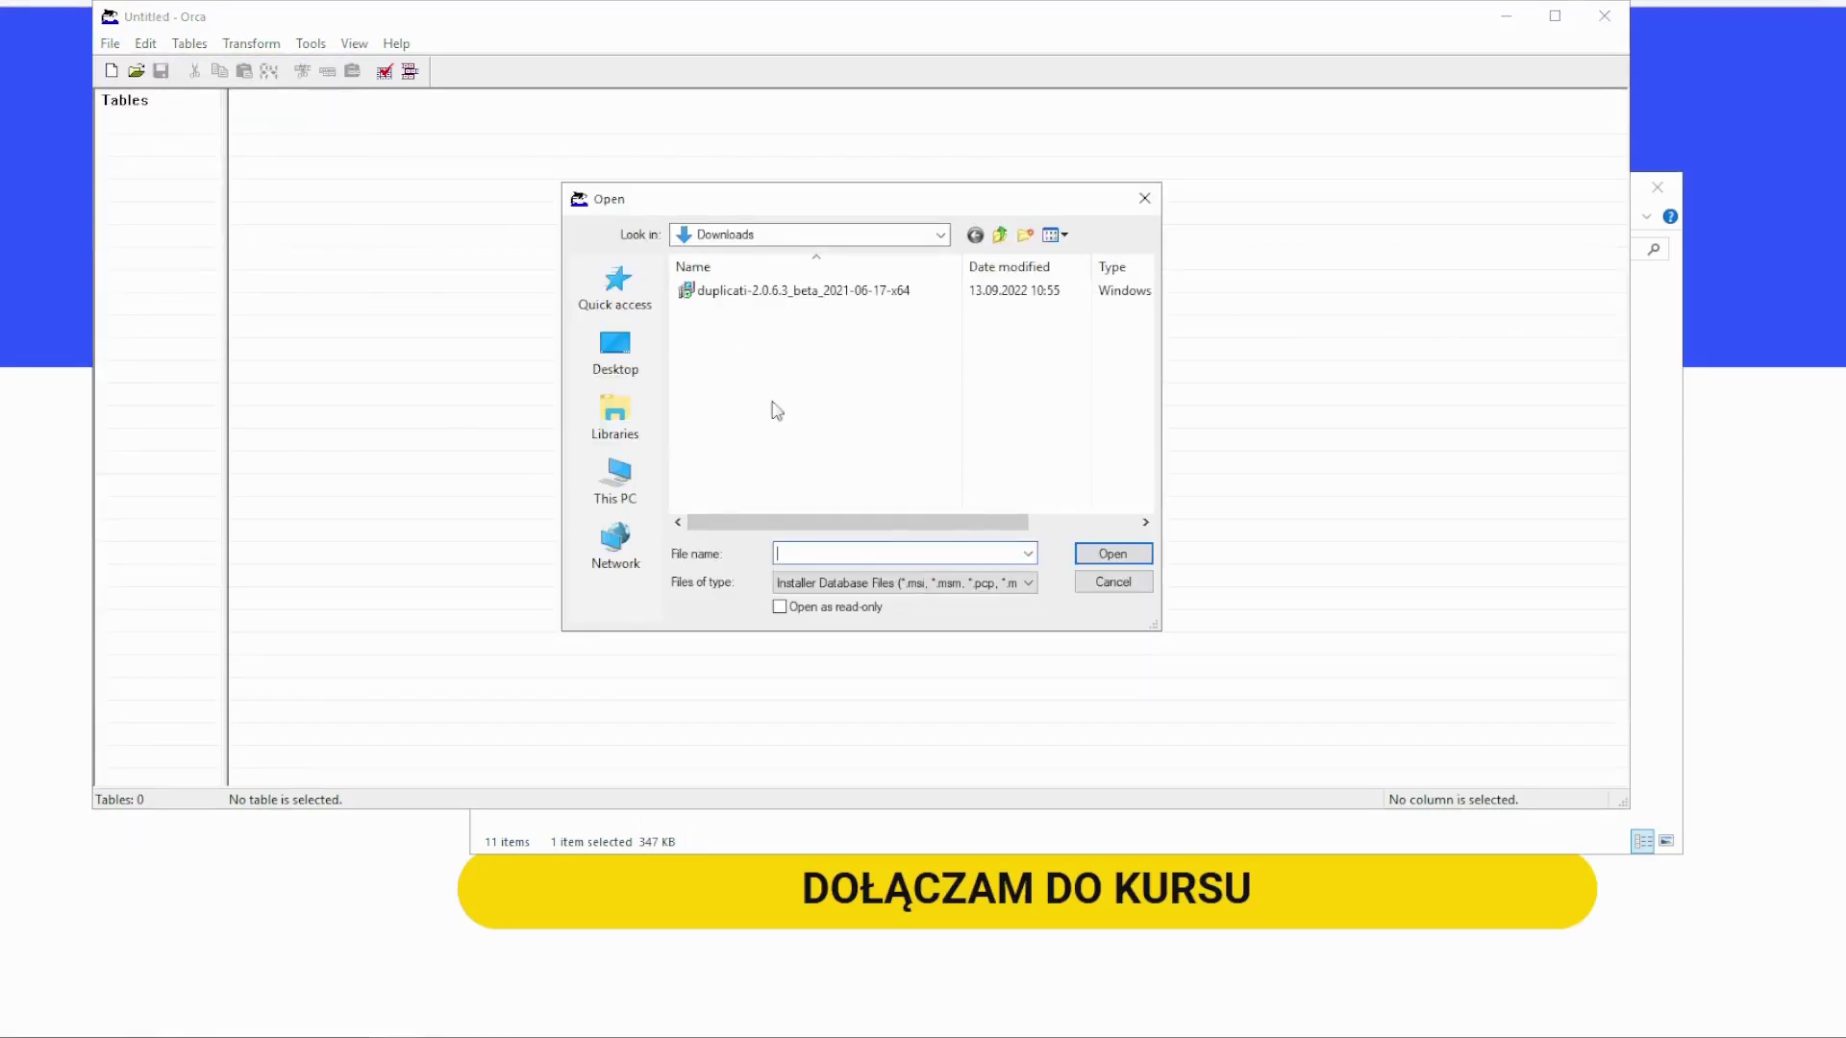
click(988, 584)
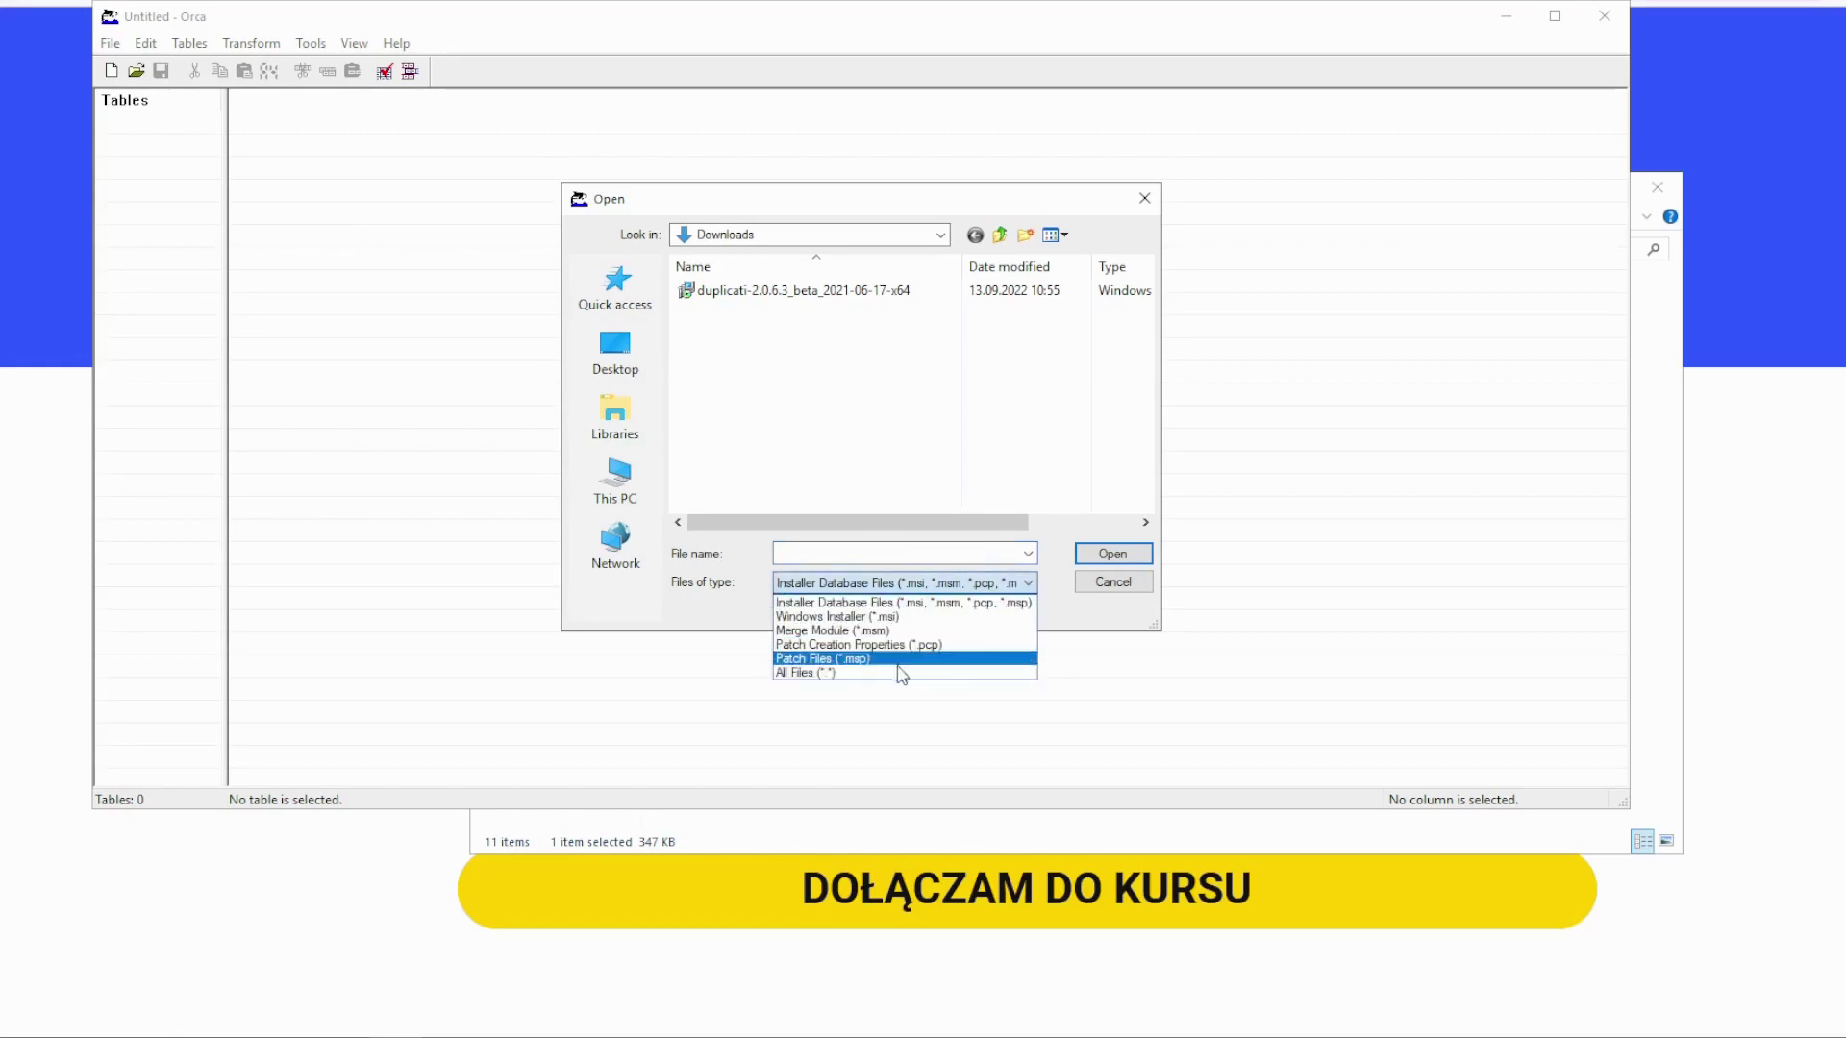
click(807, 438)
click(734, 294)
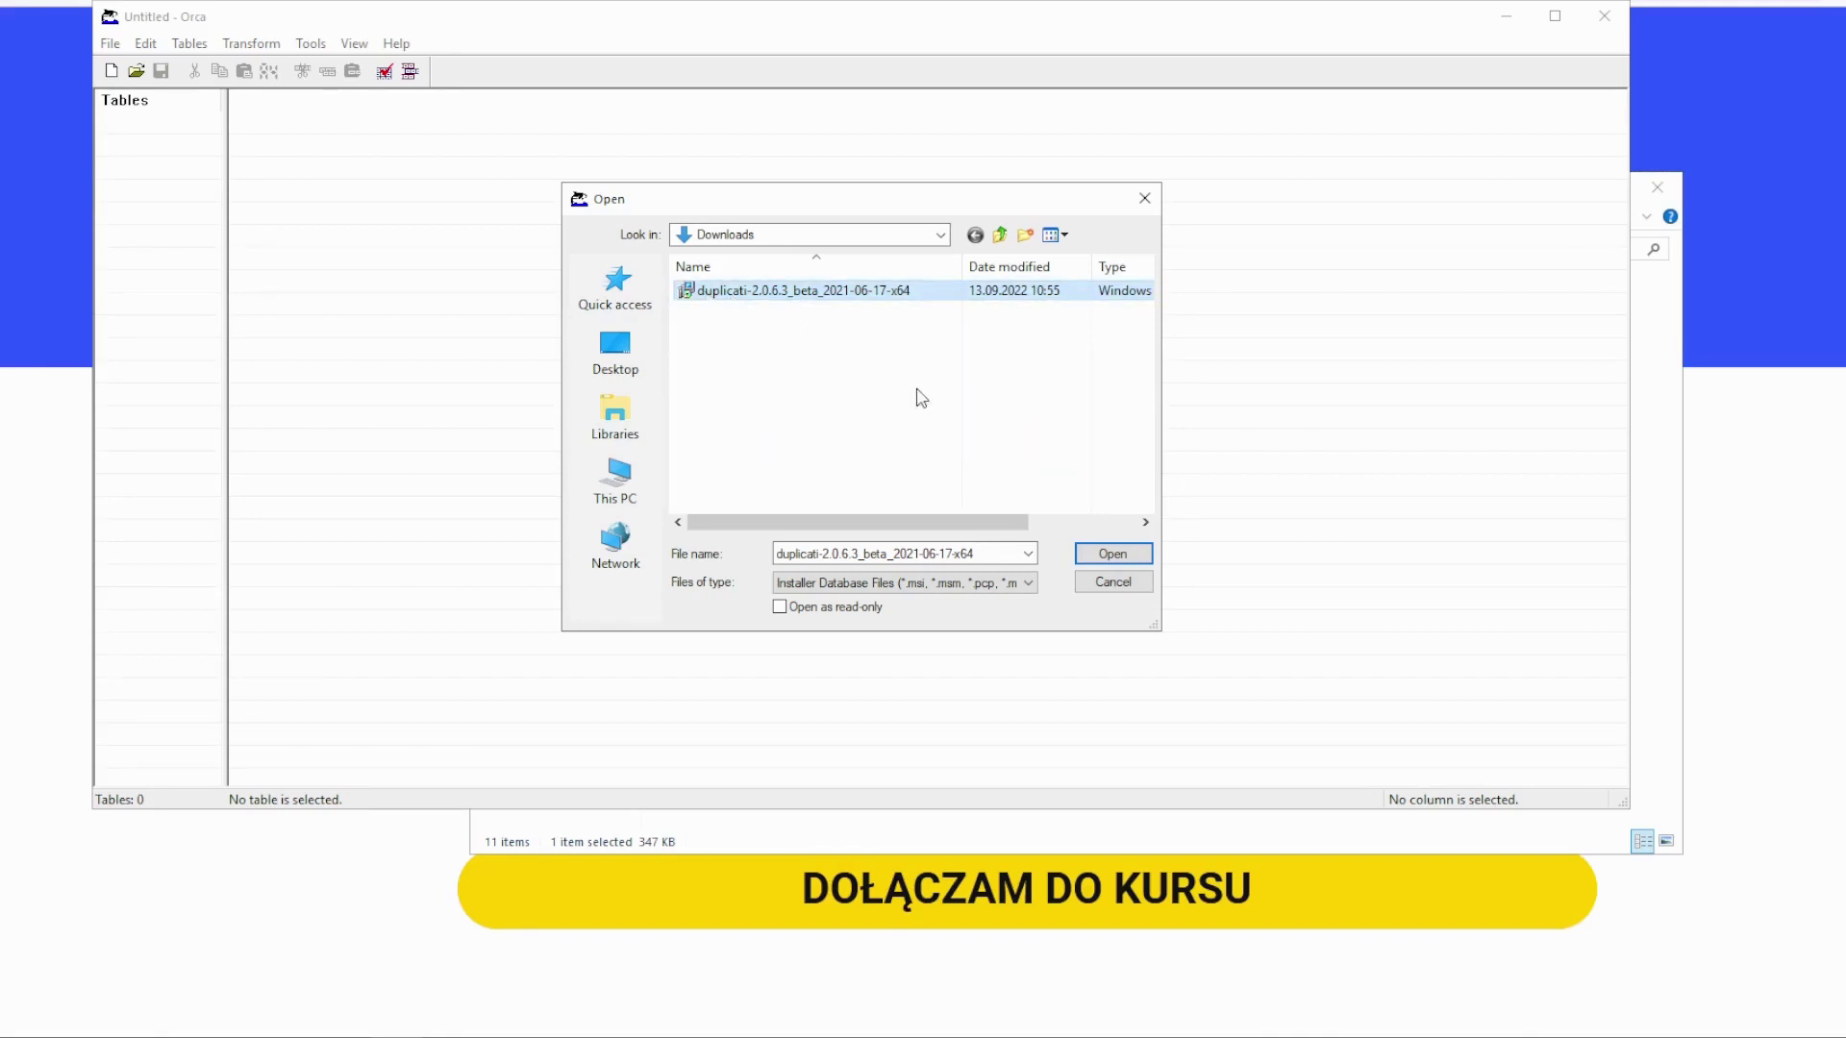
double_click(728, 296)
Look through the package's InstallExecuteSequence, _Validation and ControlEvent tables
click(197, 556)
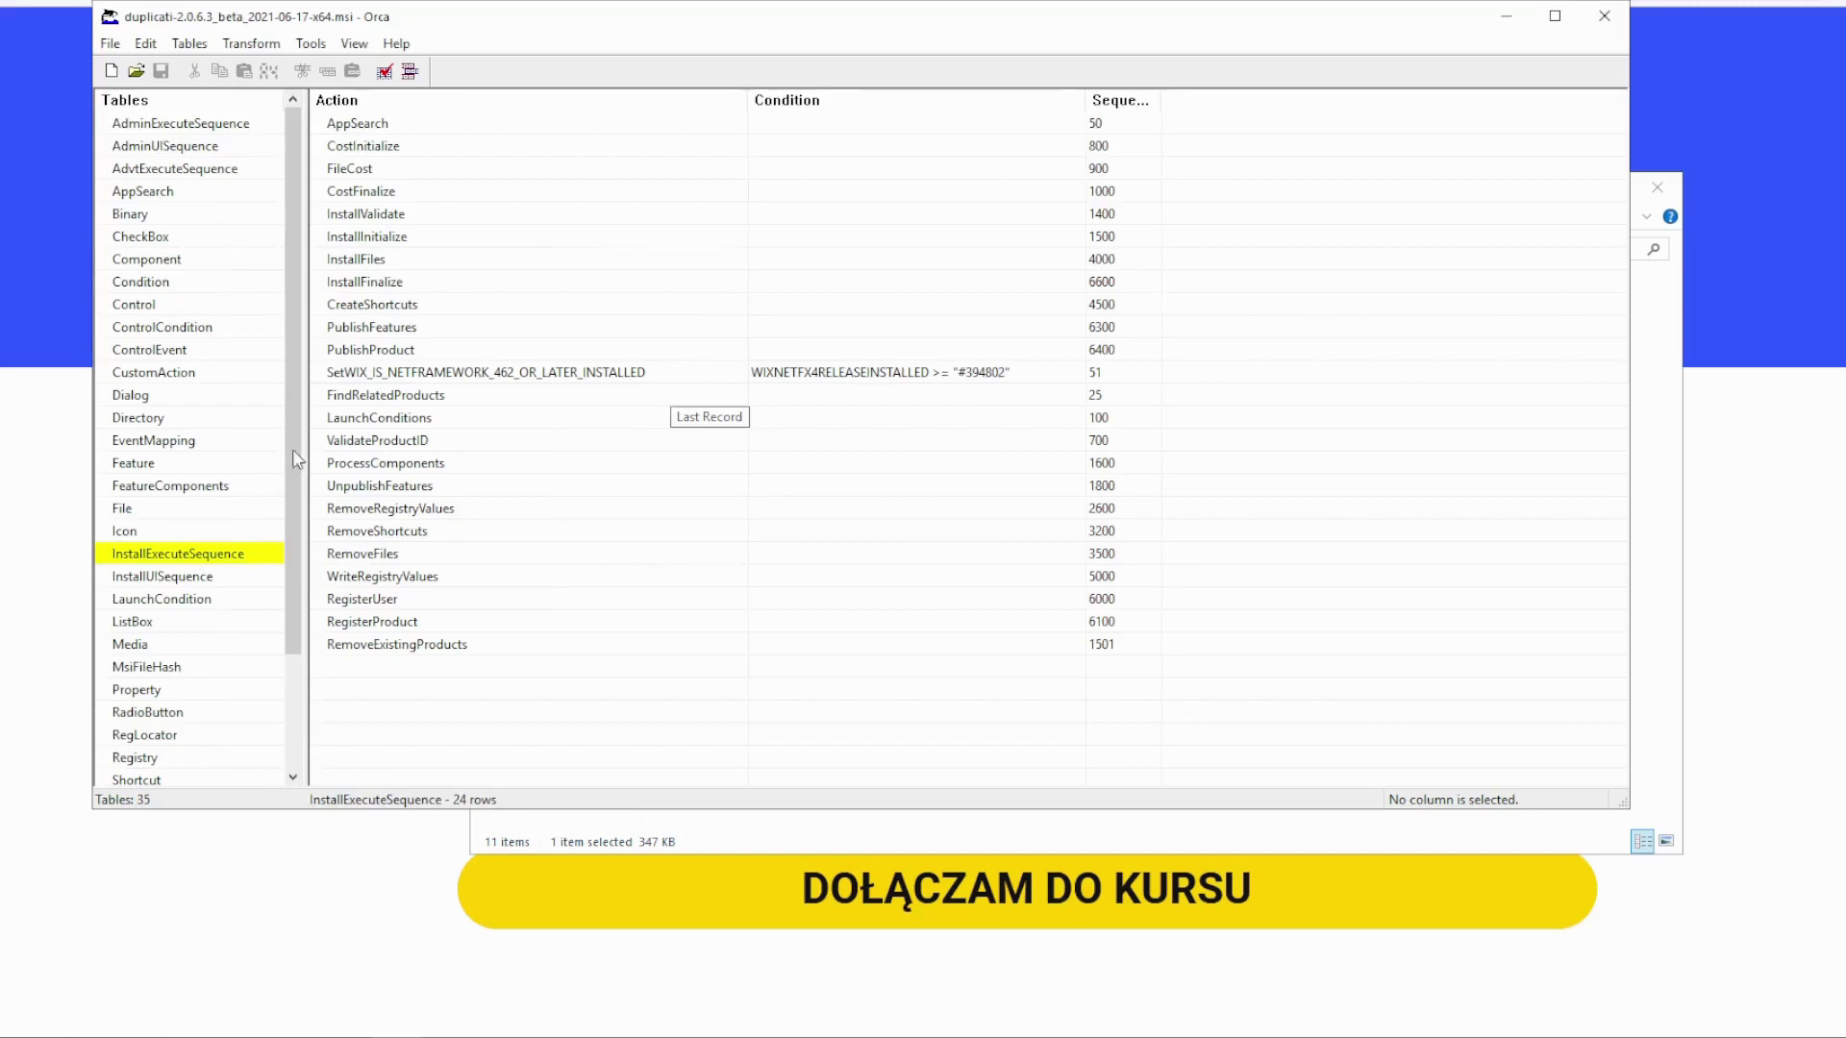
scroll(235, 466, down, 2)
click(183, 759)
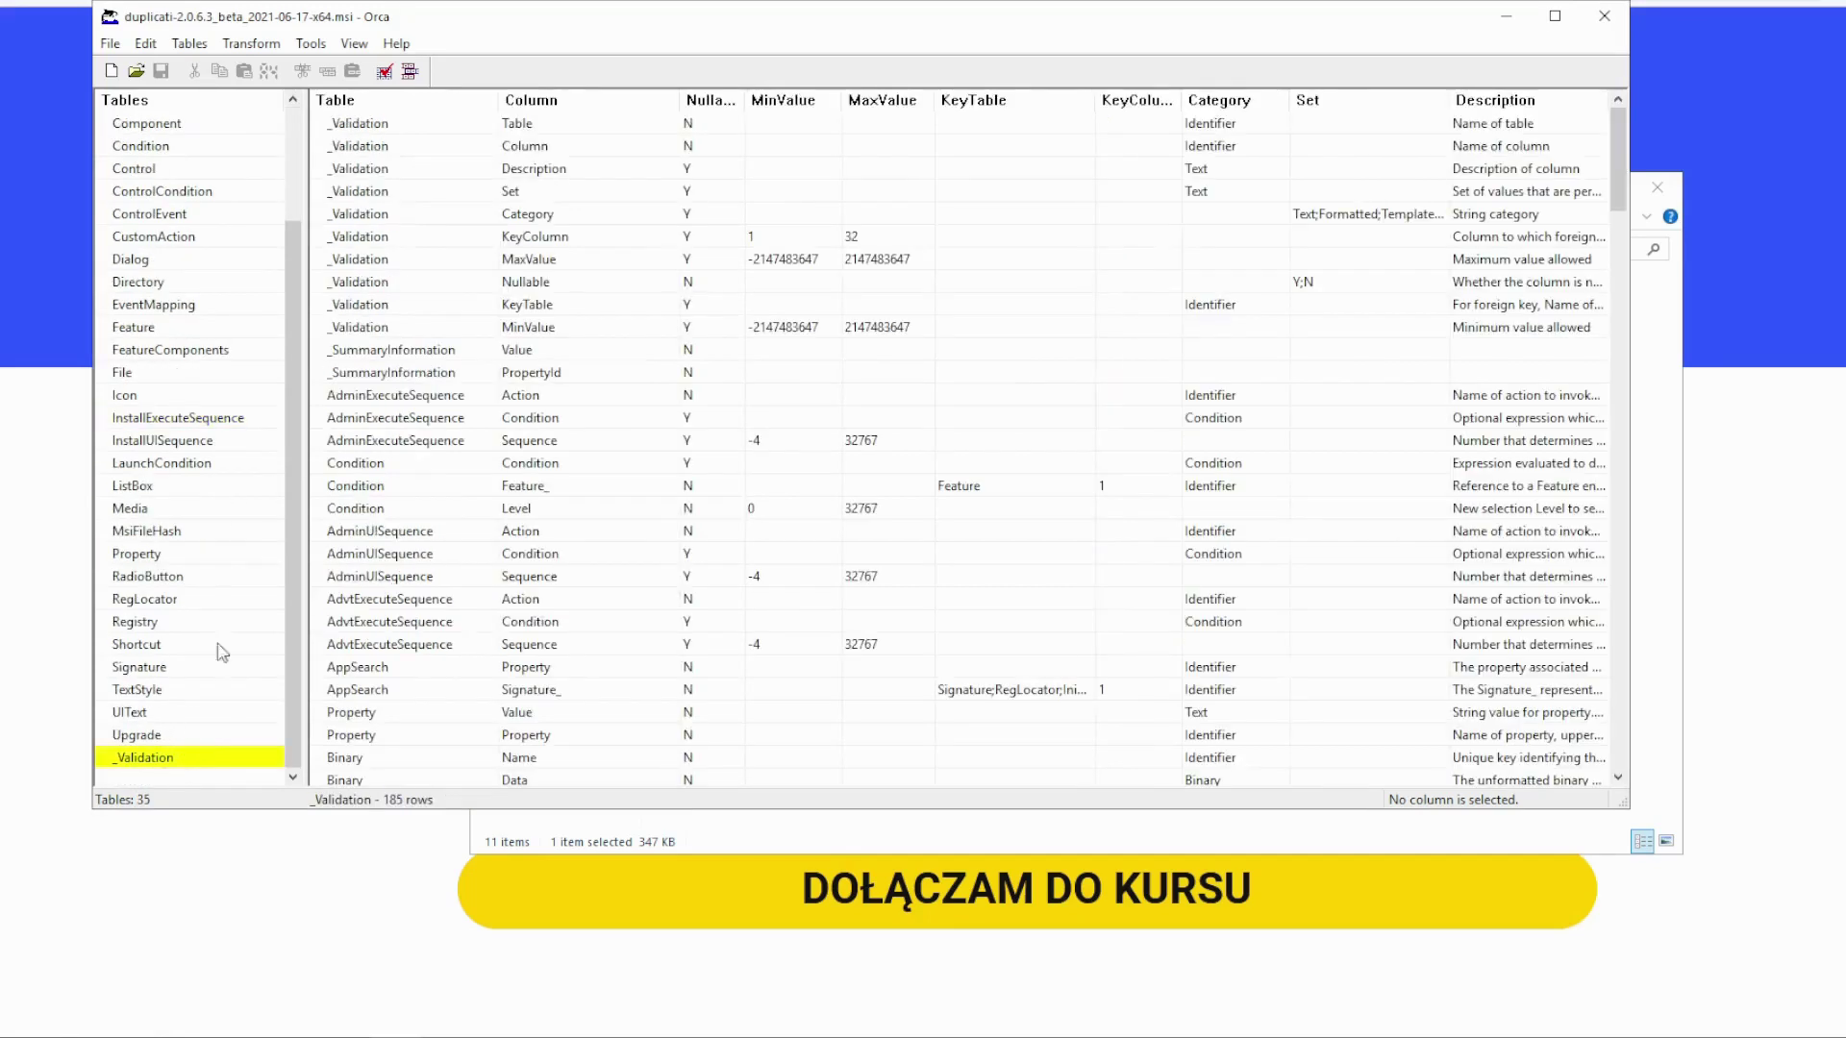
scroll(239, 424, up, 2)
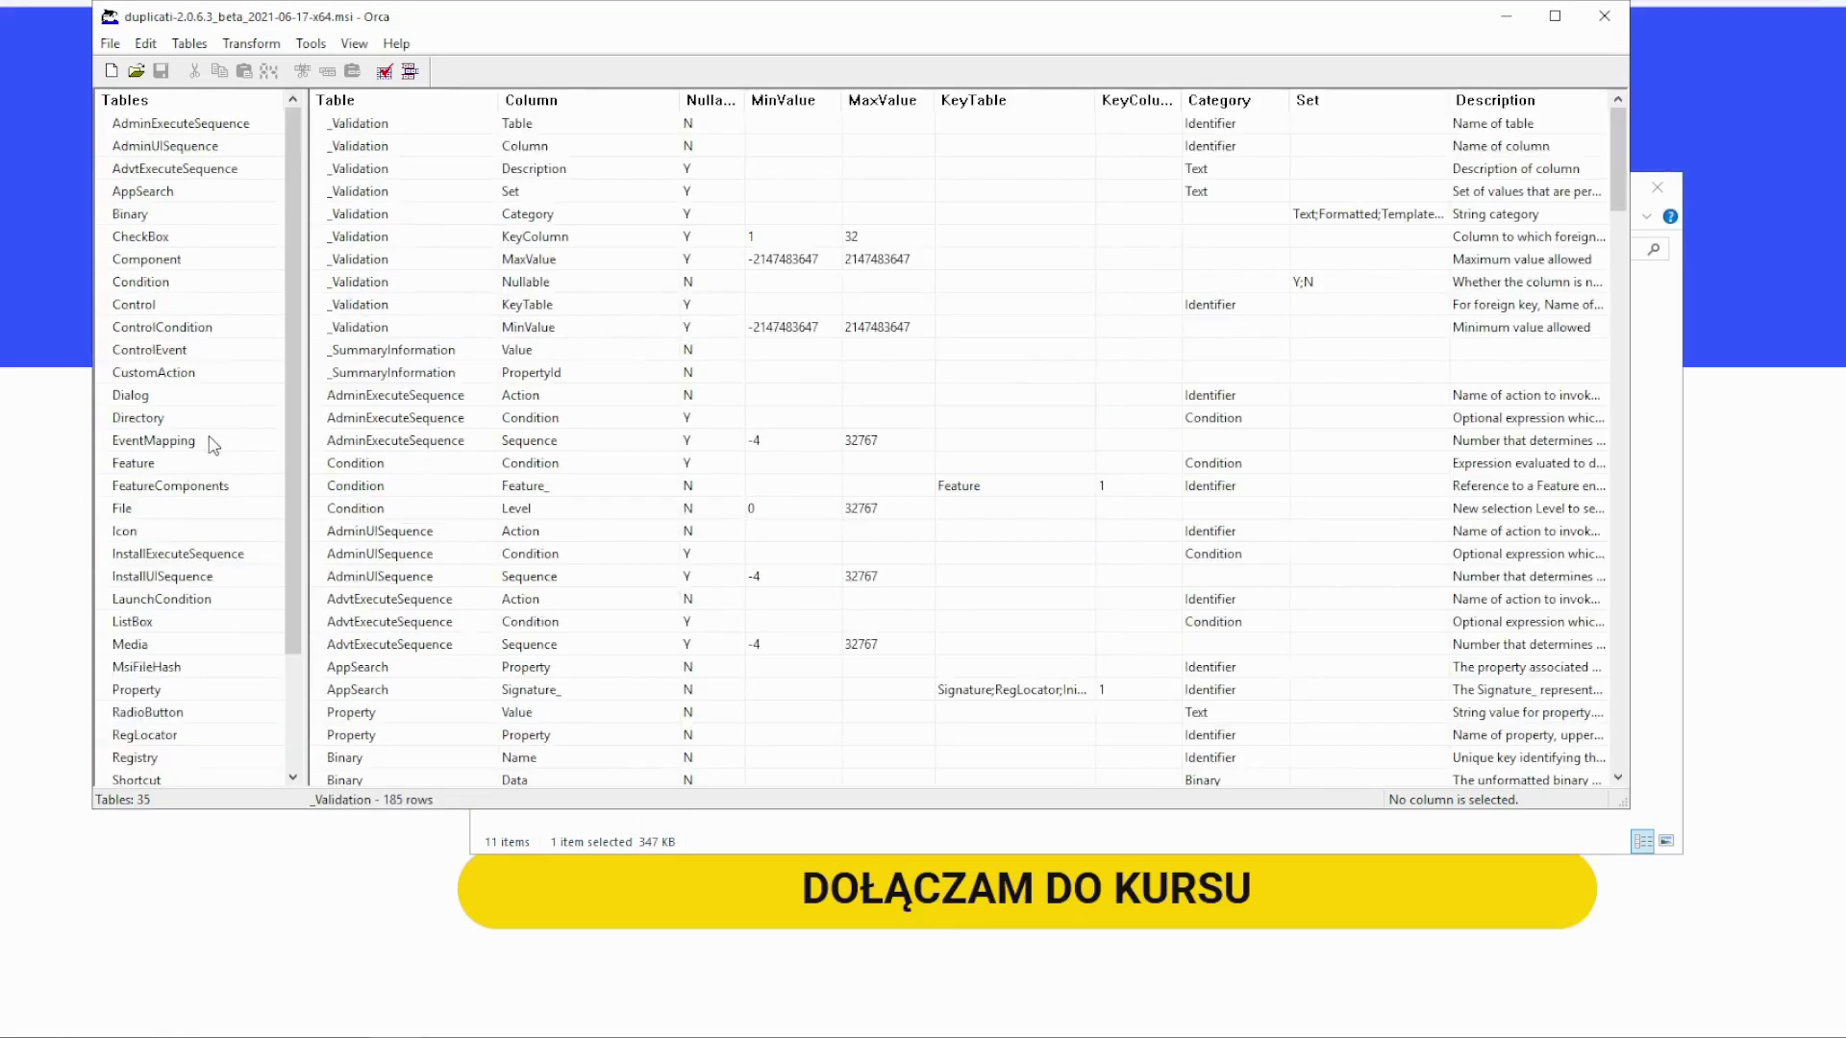
click(164, 352)
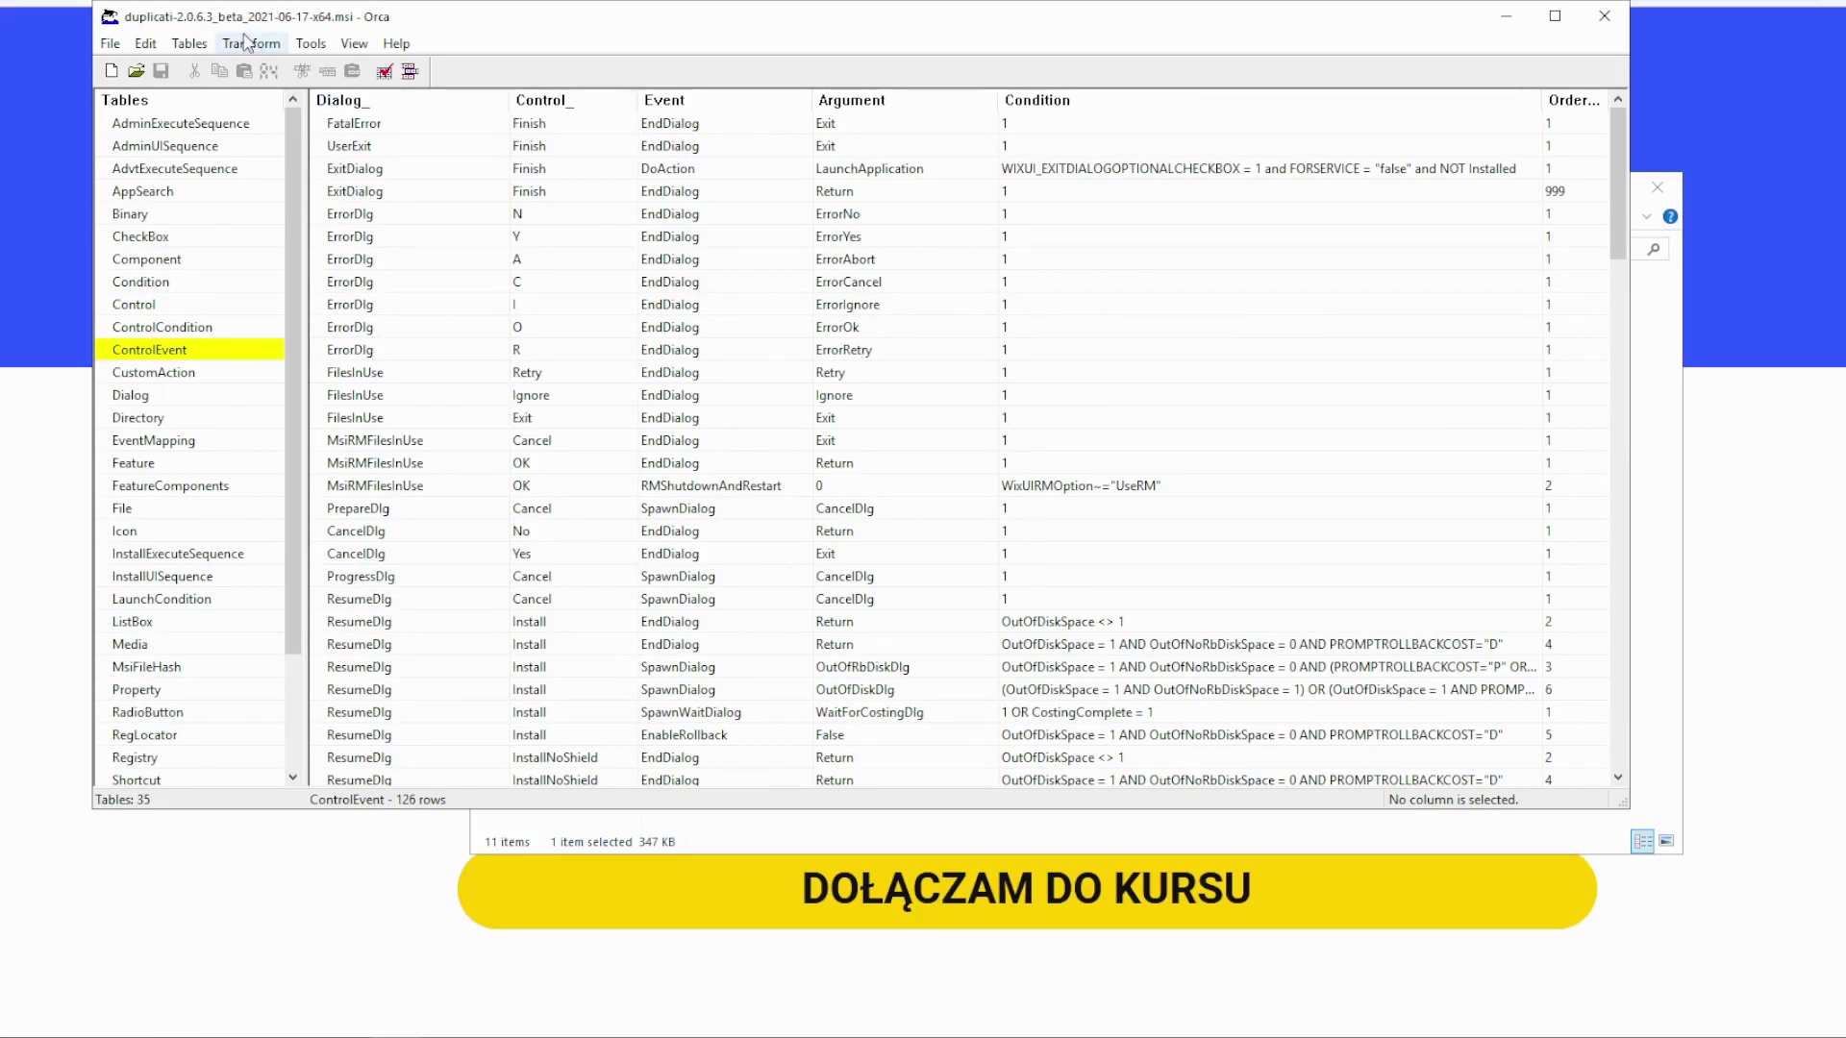
Create a new transform for the Duplicati package
click(402, 441)
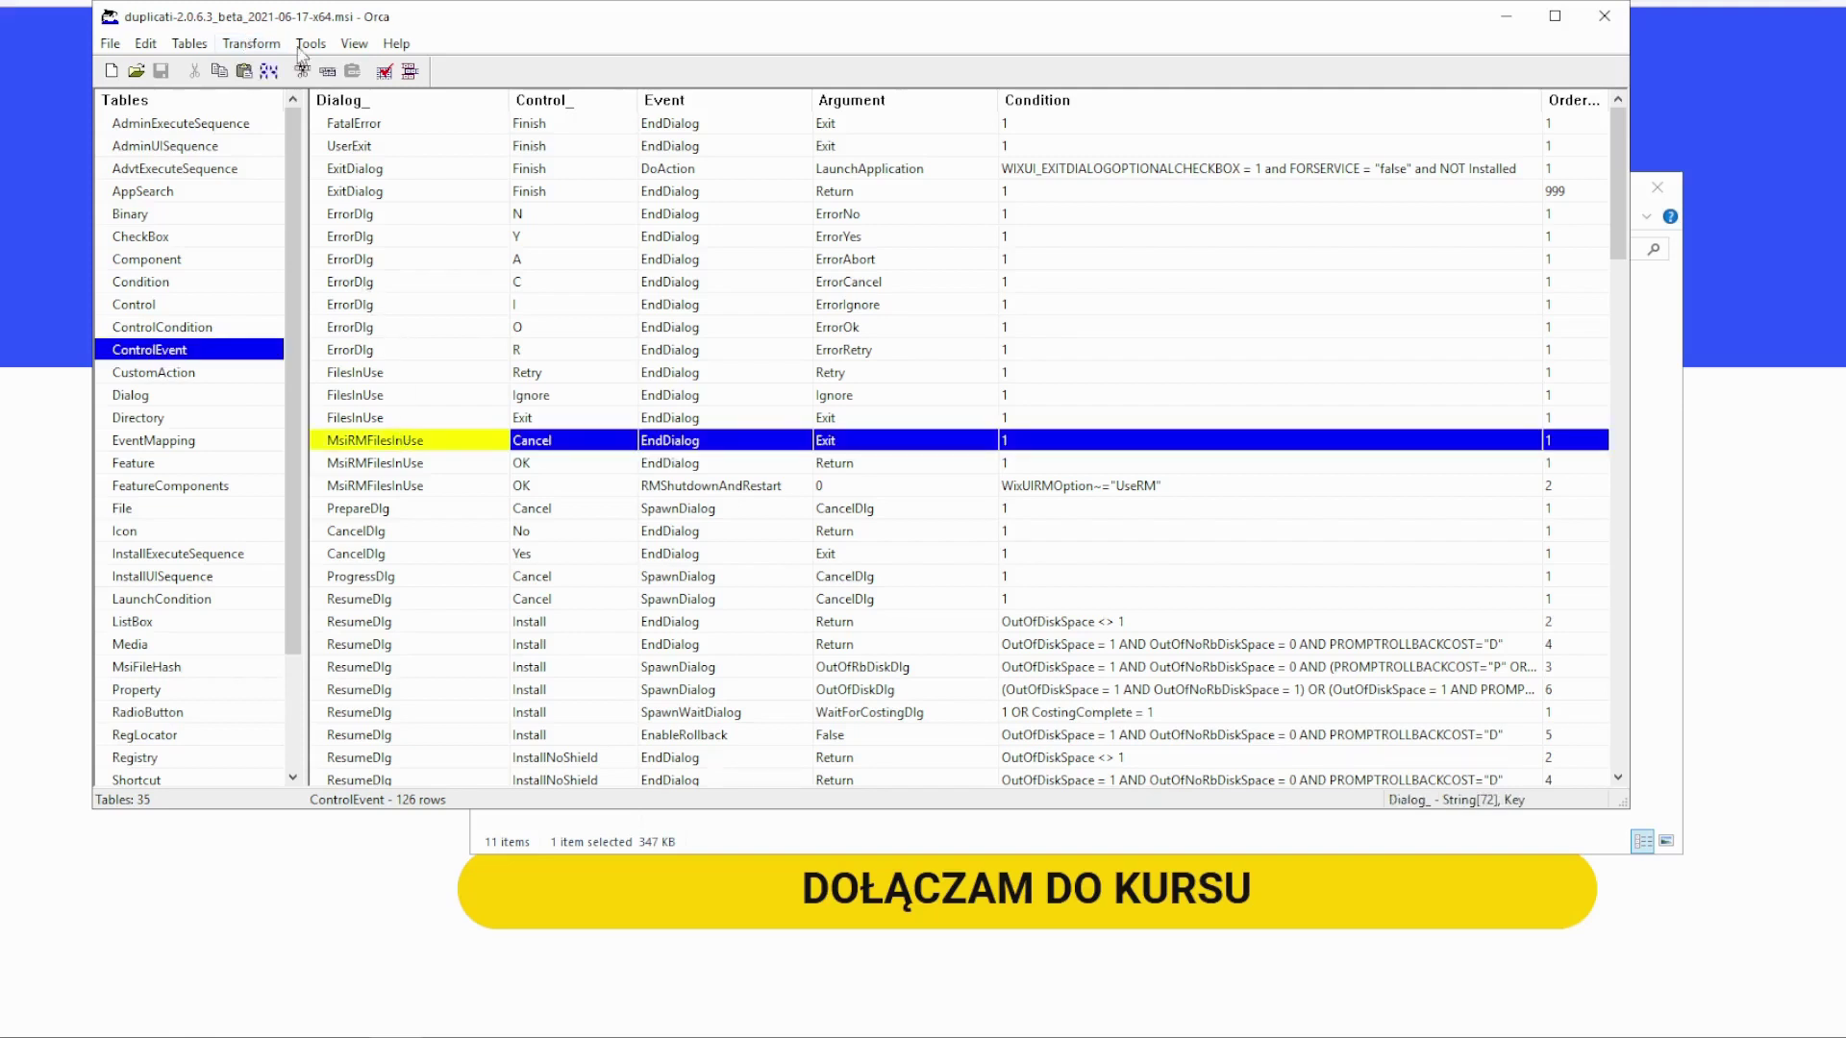
click(245, 44)
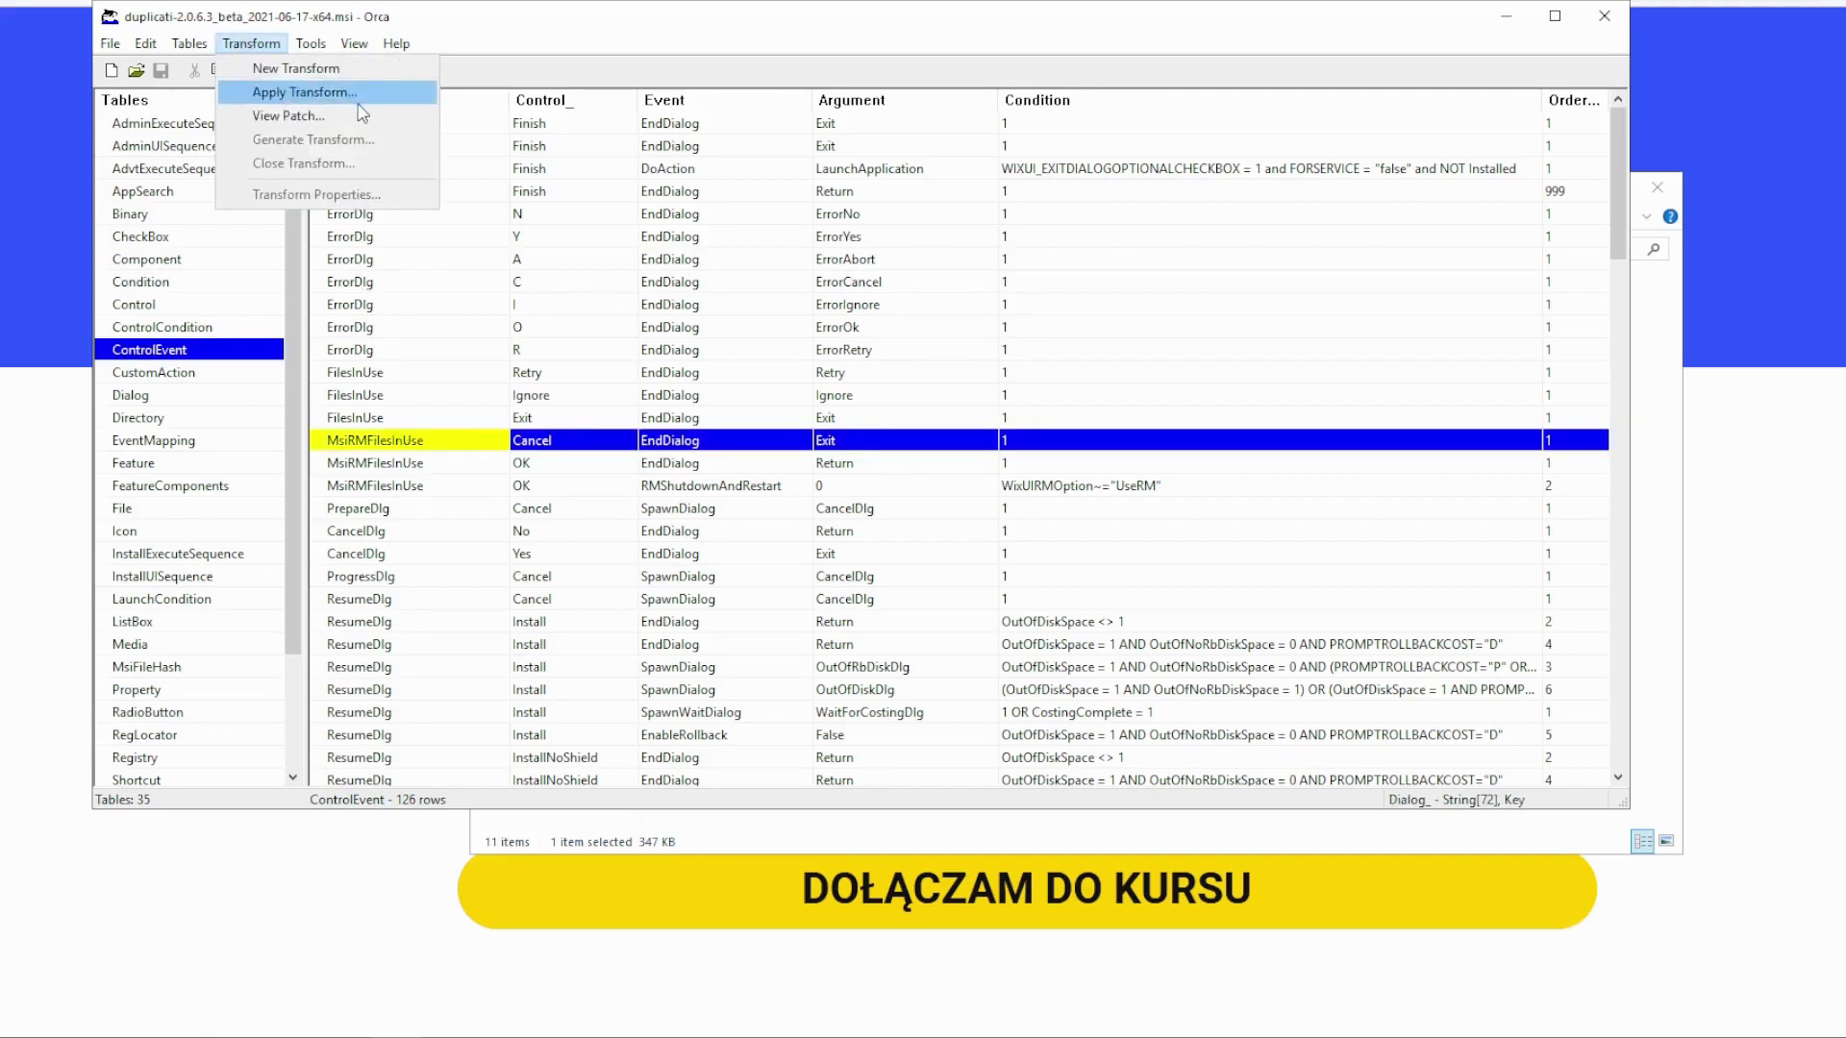
click(263, 69)
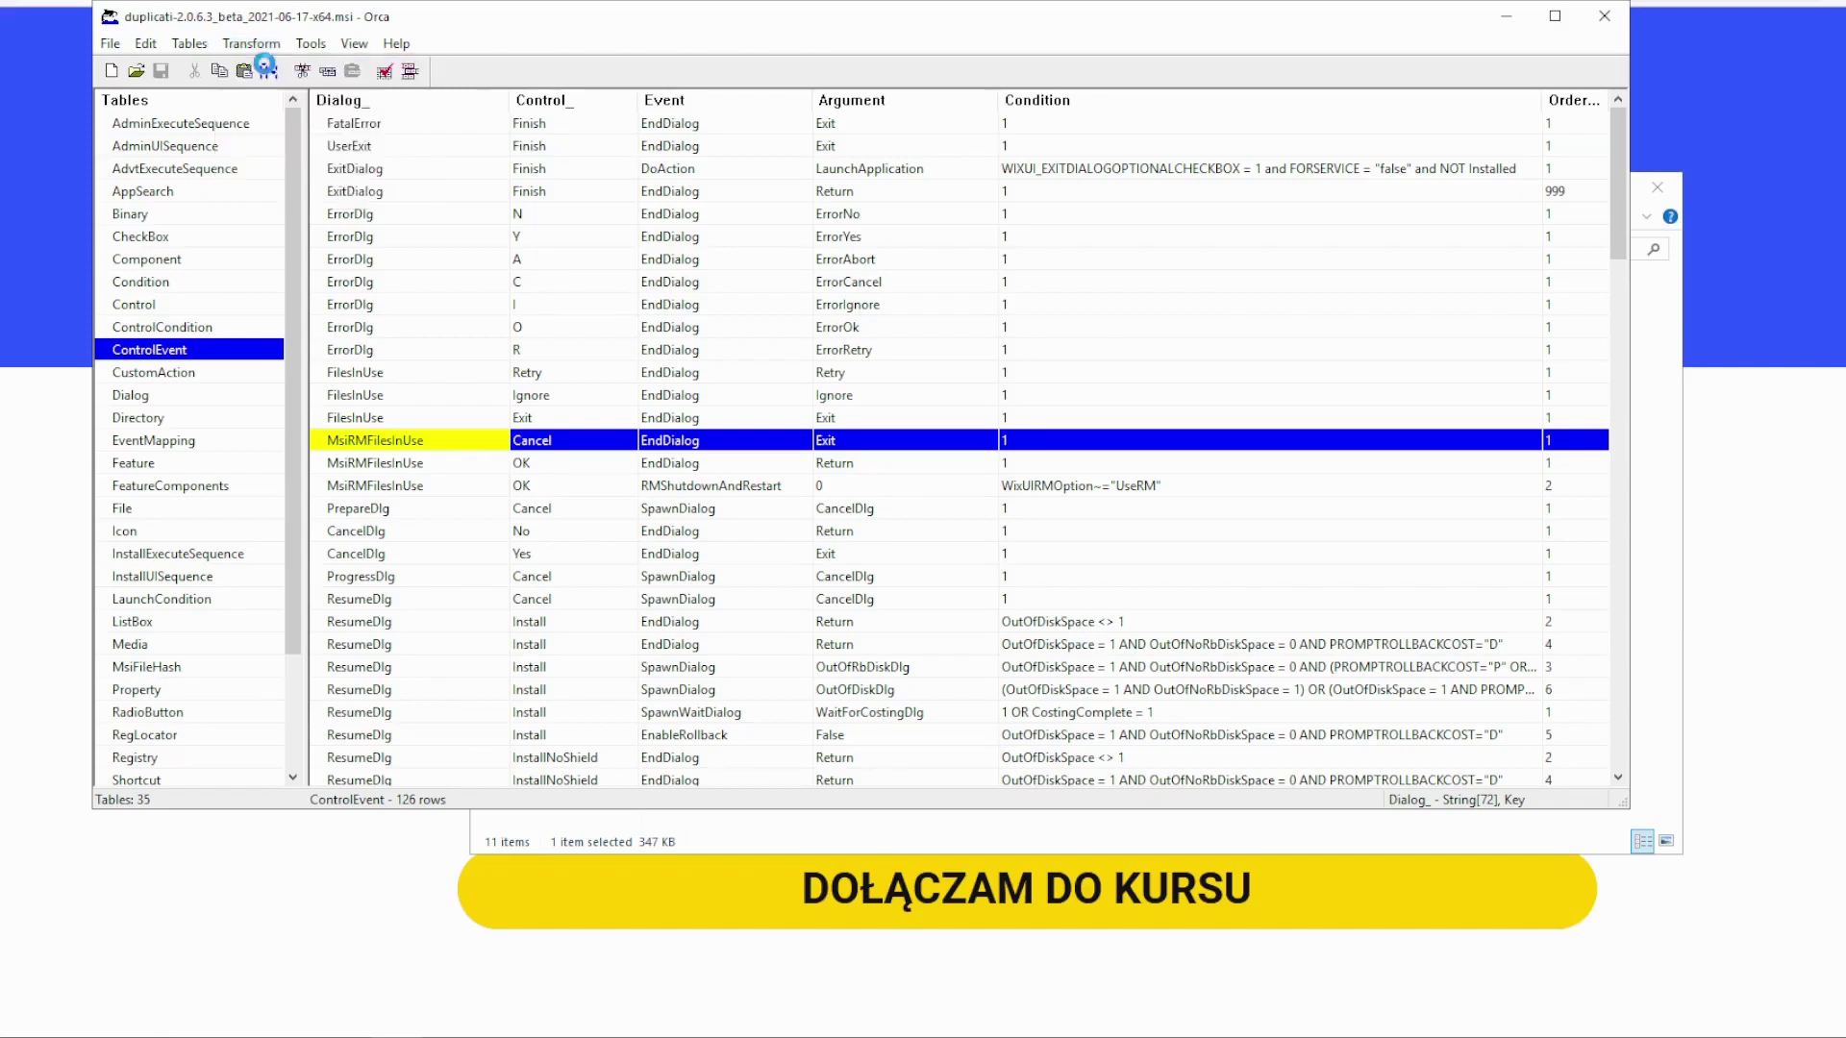
click(467, 531)
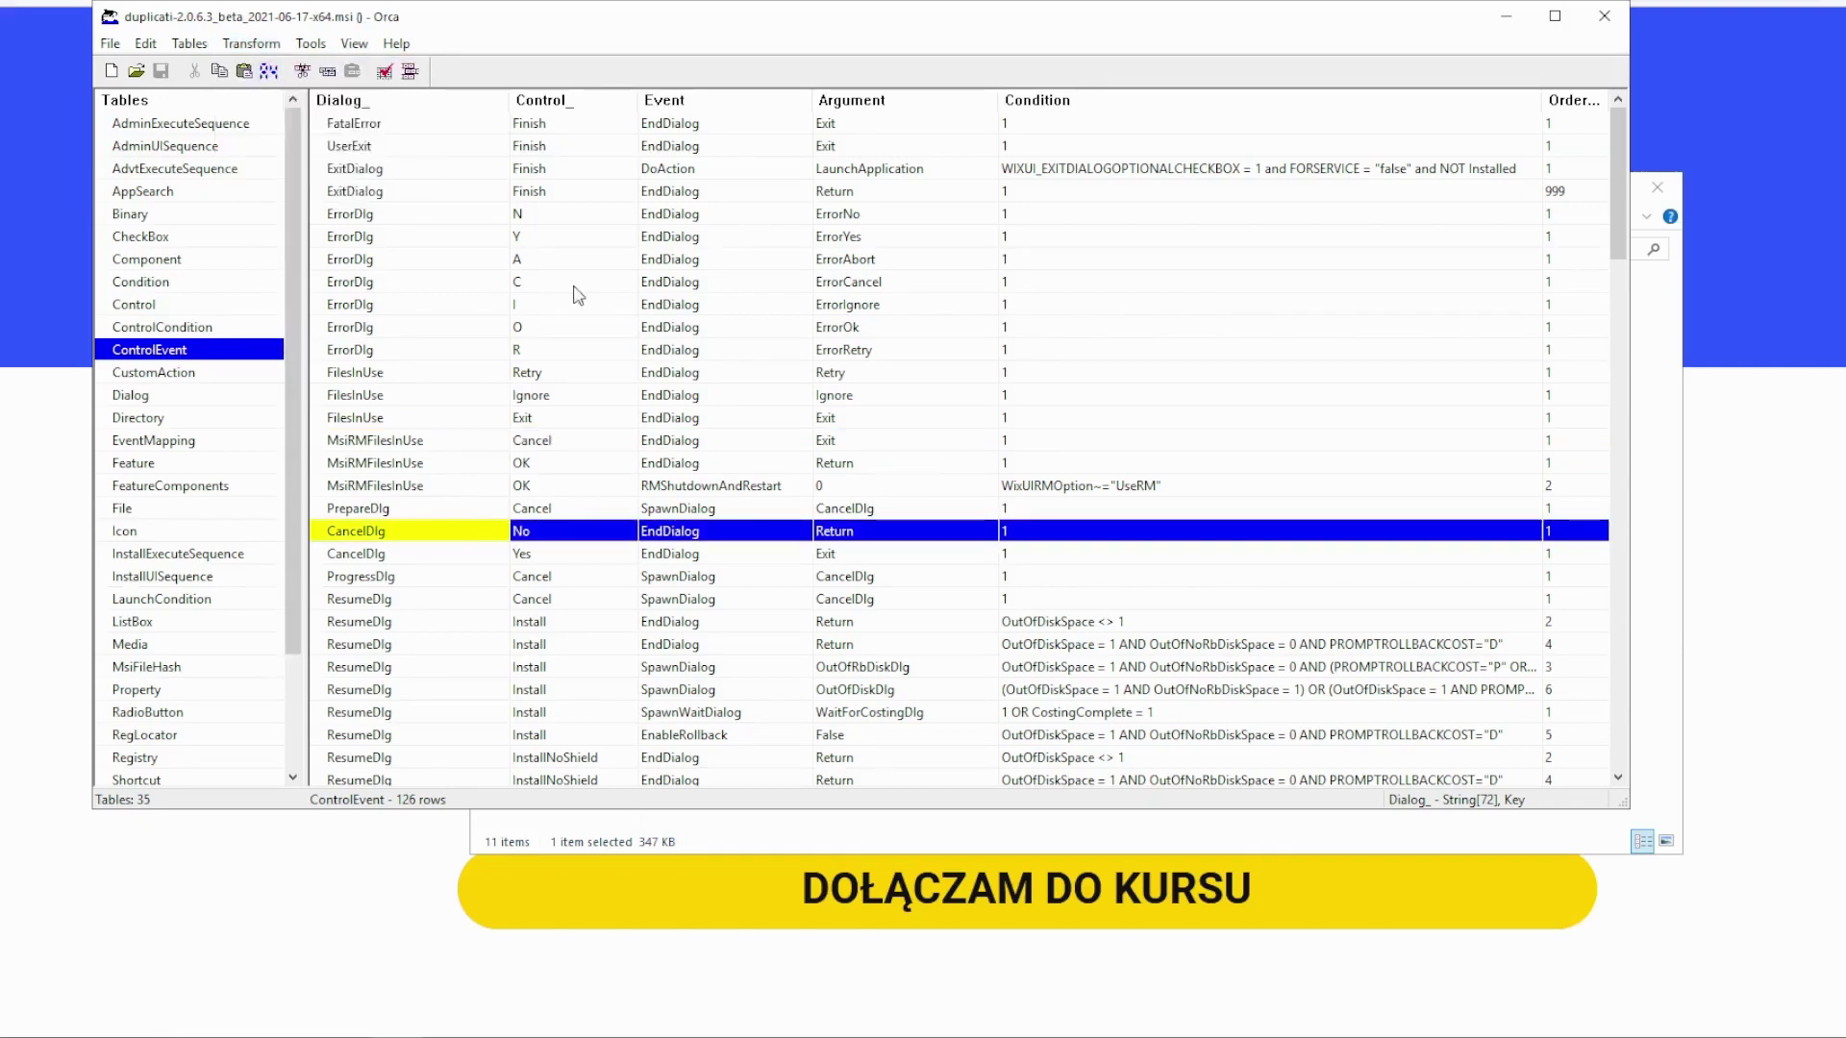
Examine the Binary, Condition, ControlCondition and Dialog tables of the package
click(146, 217)
click(152, 281)
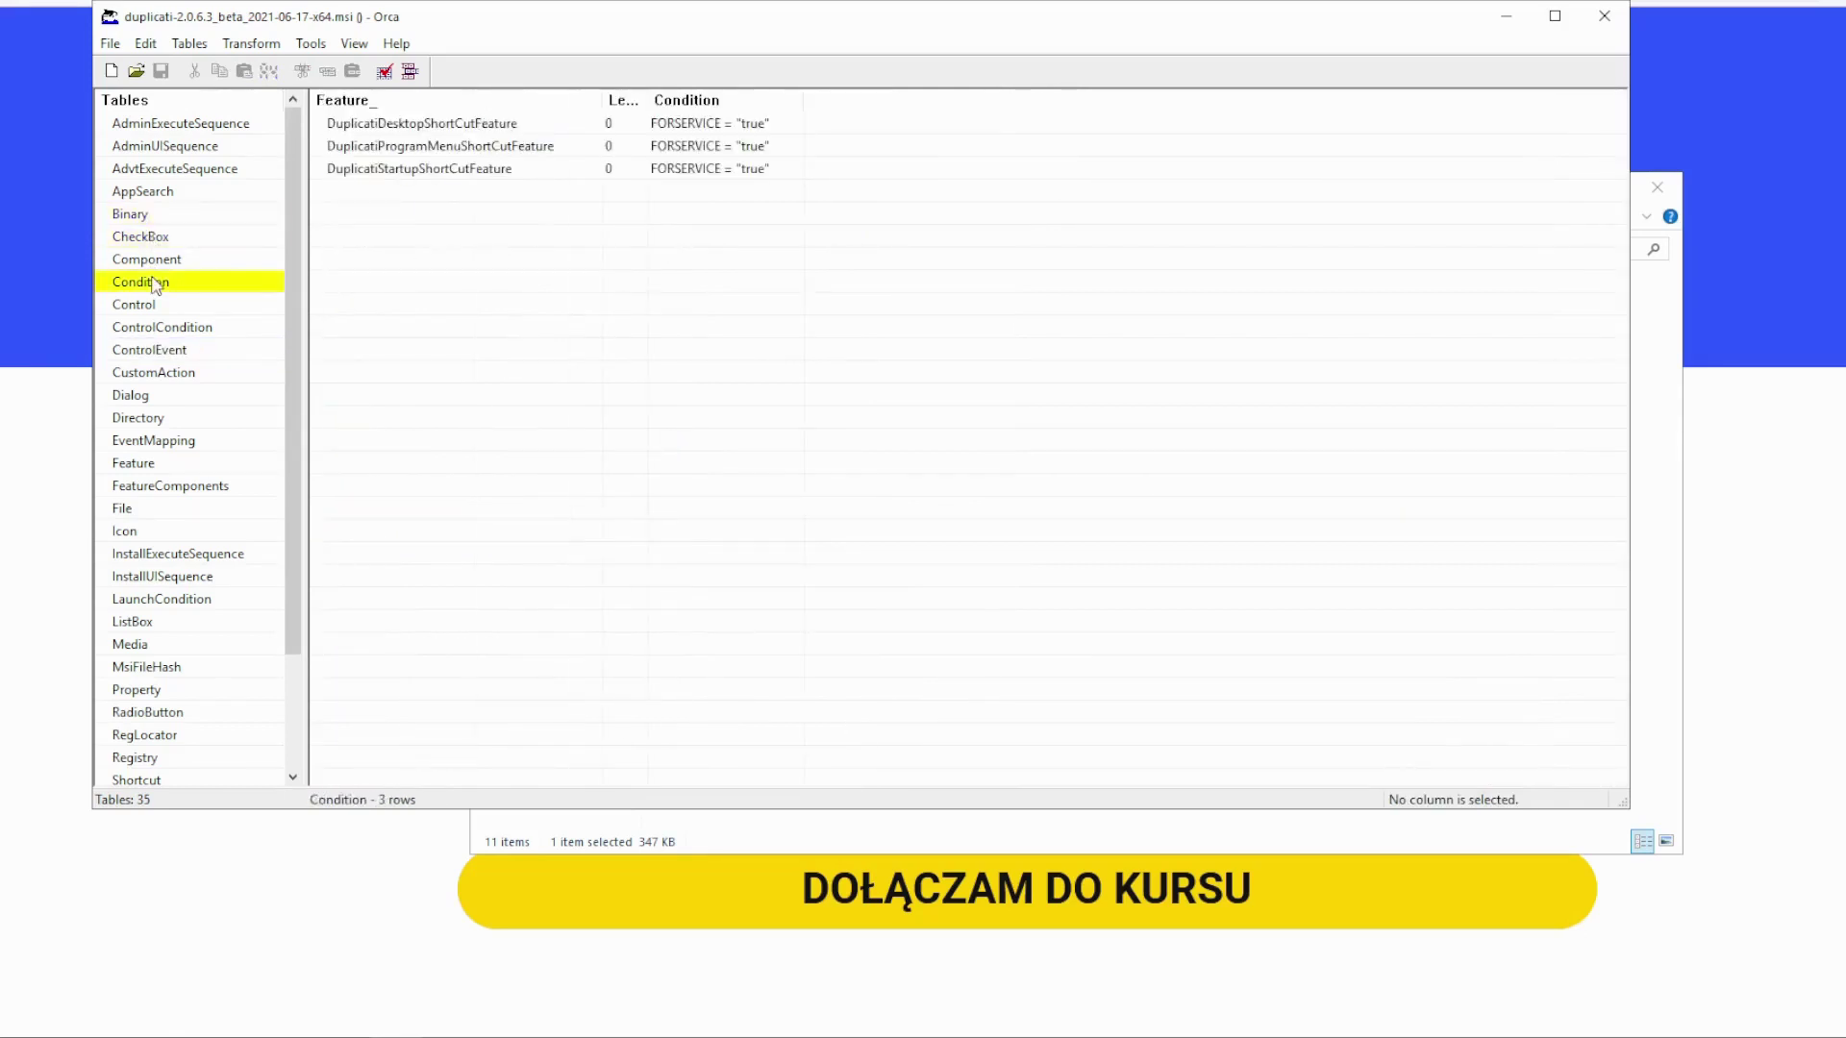
click(154, 329)
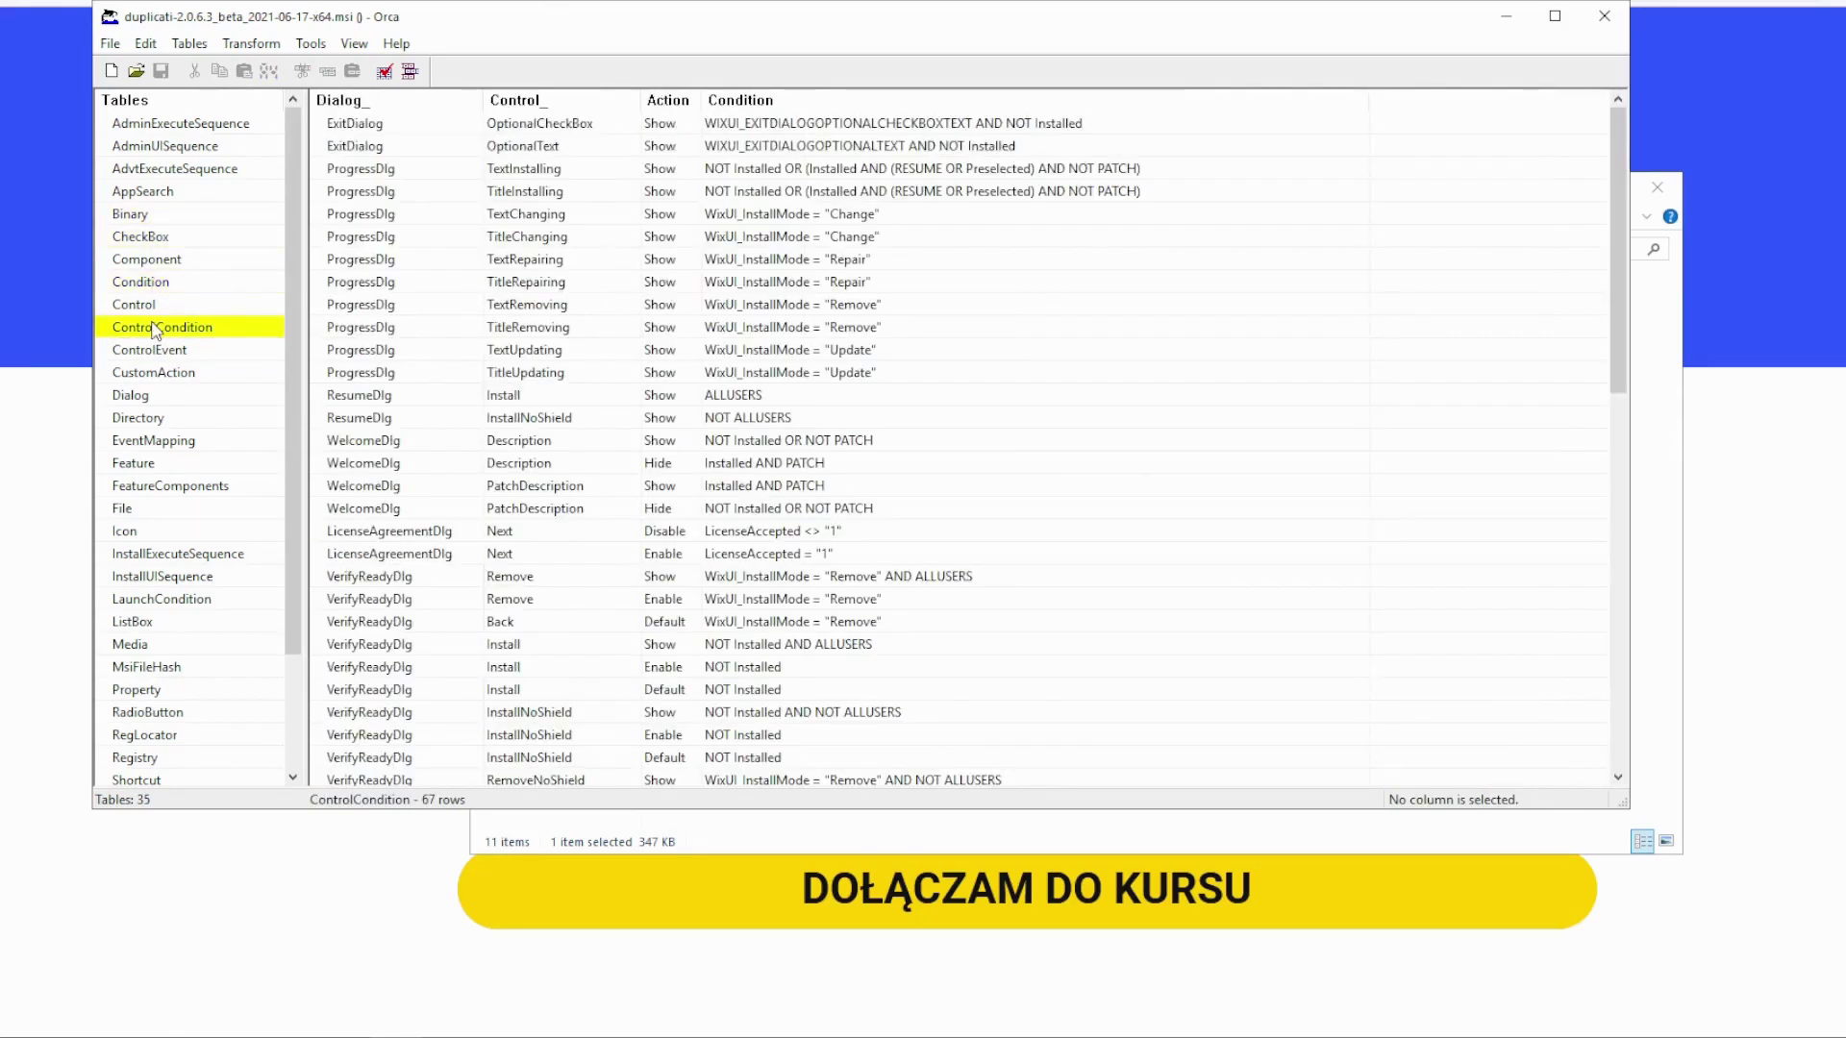
click(151, 400)
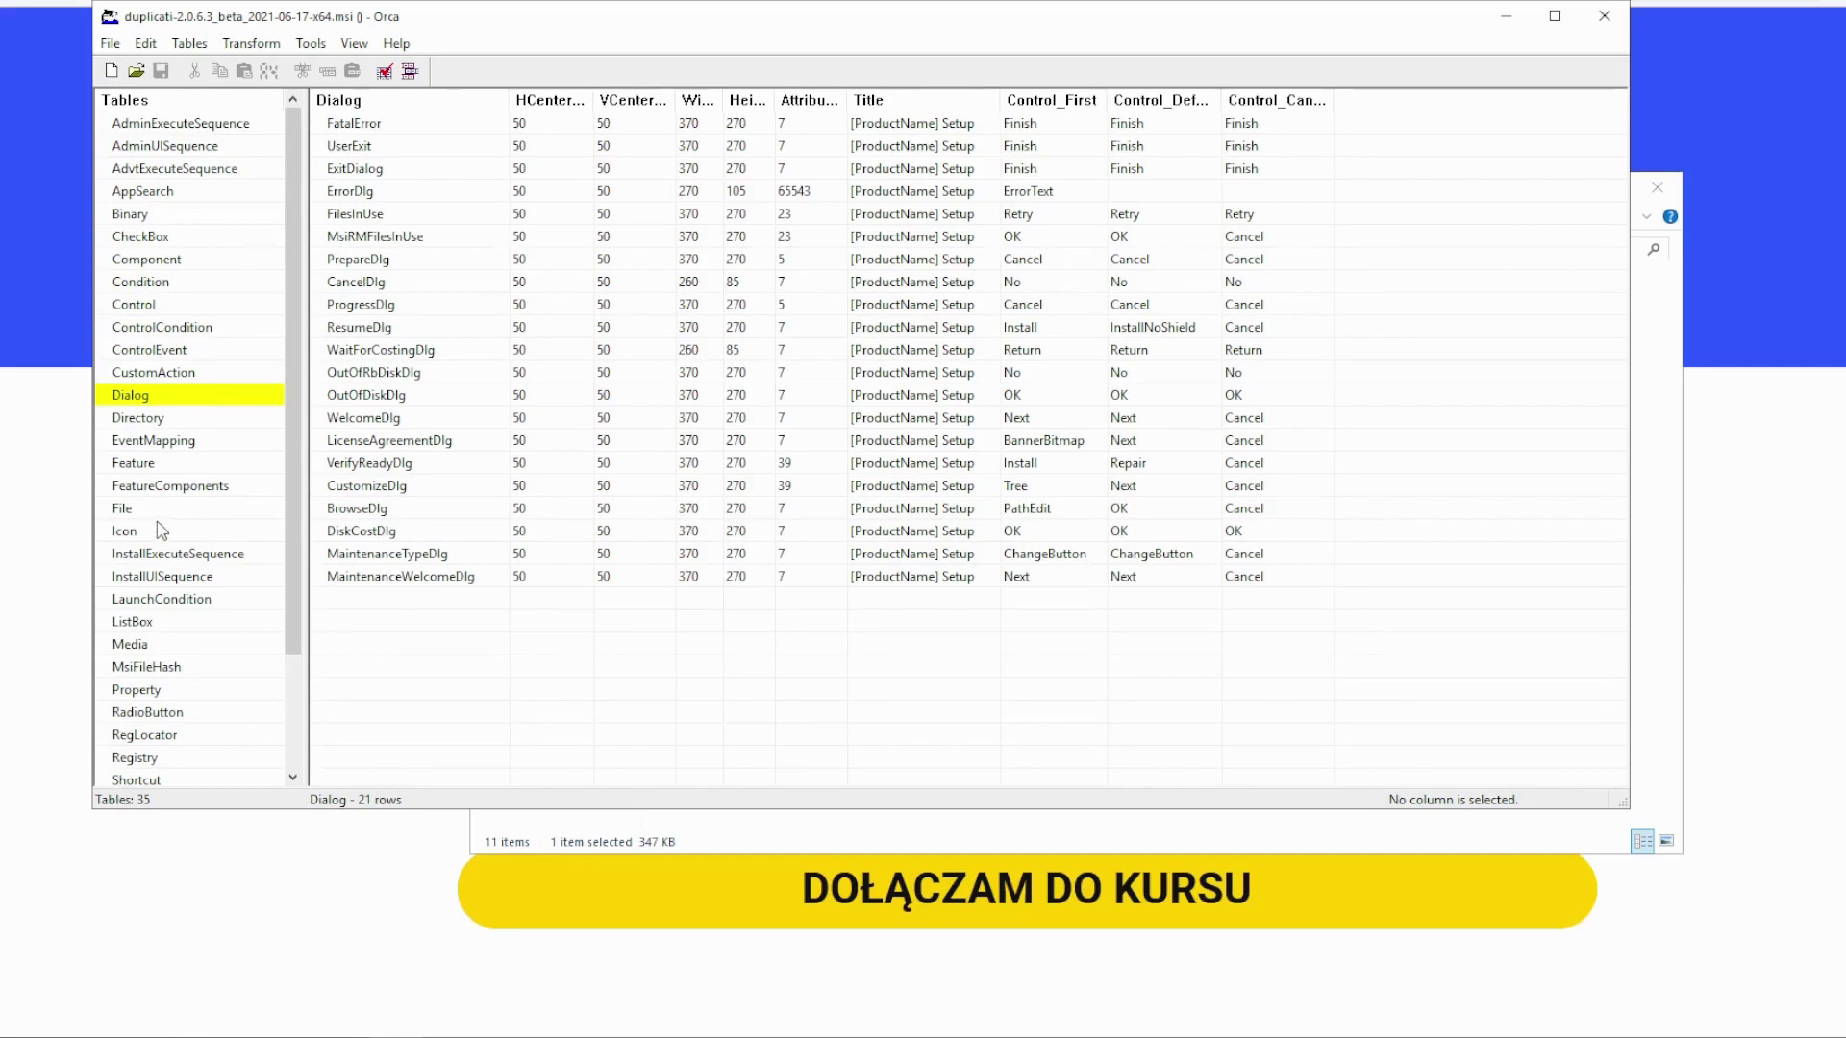
Show the Directory table and select its INSTALLLOCATION entry
click(174, 420)
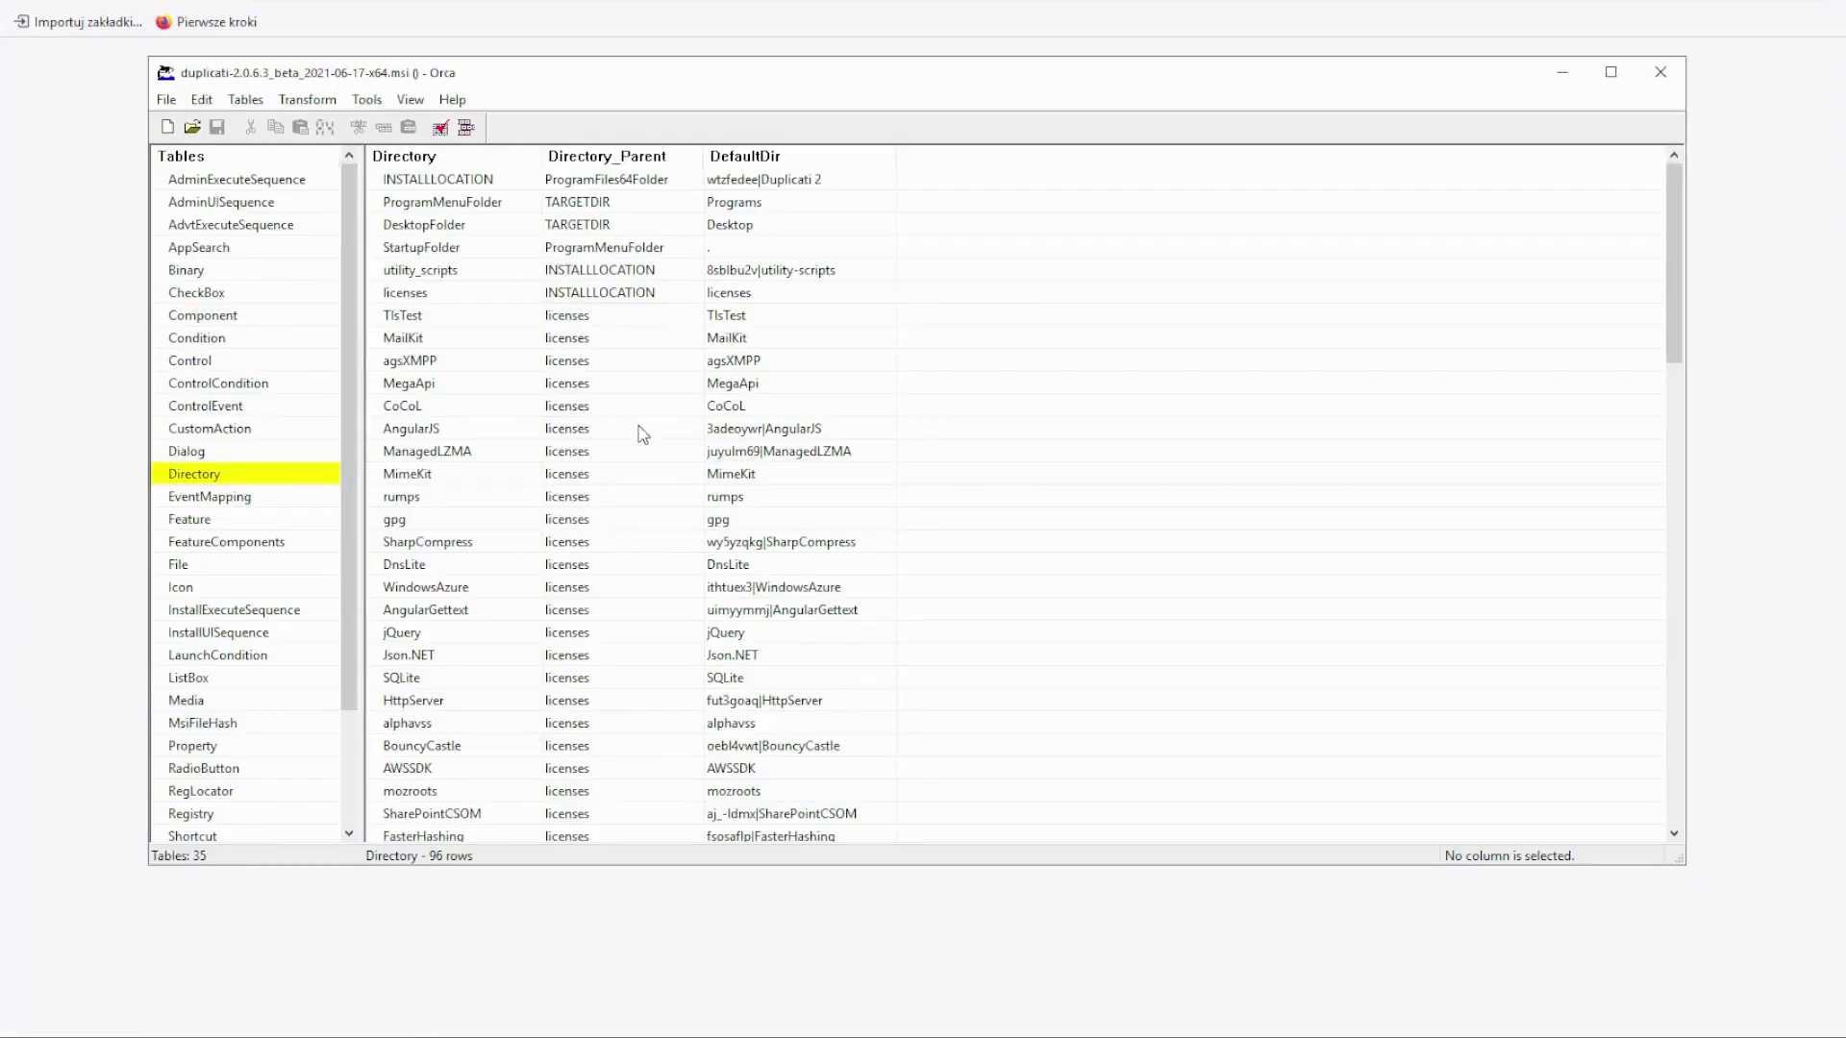
click(615, 180)
click(474, 183)
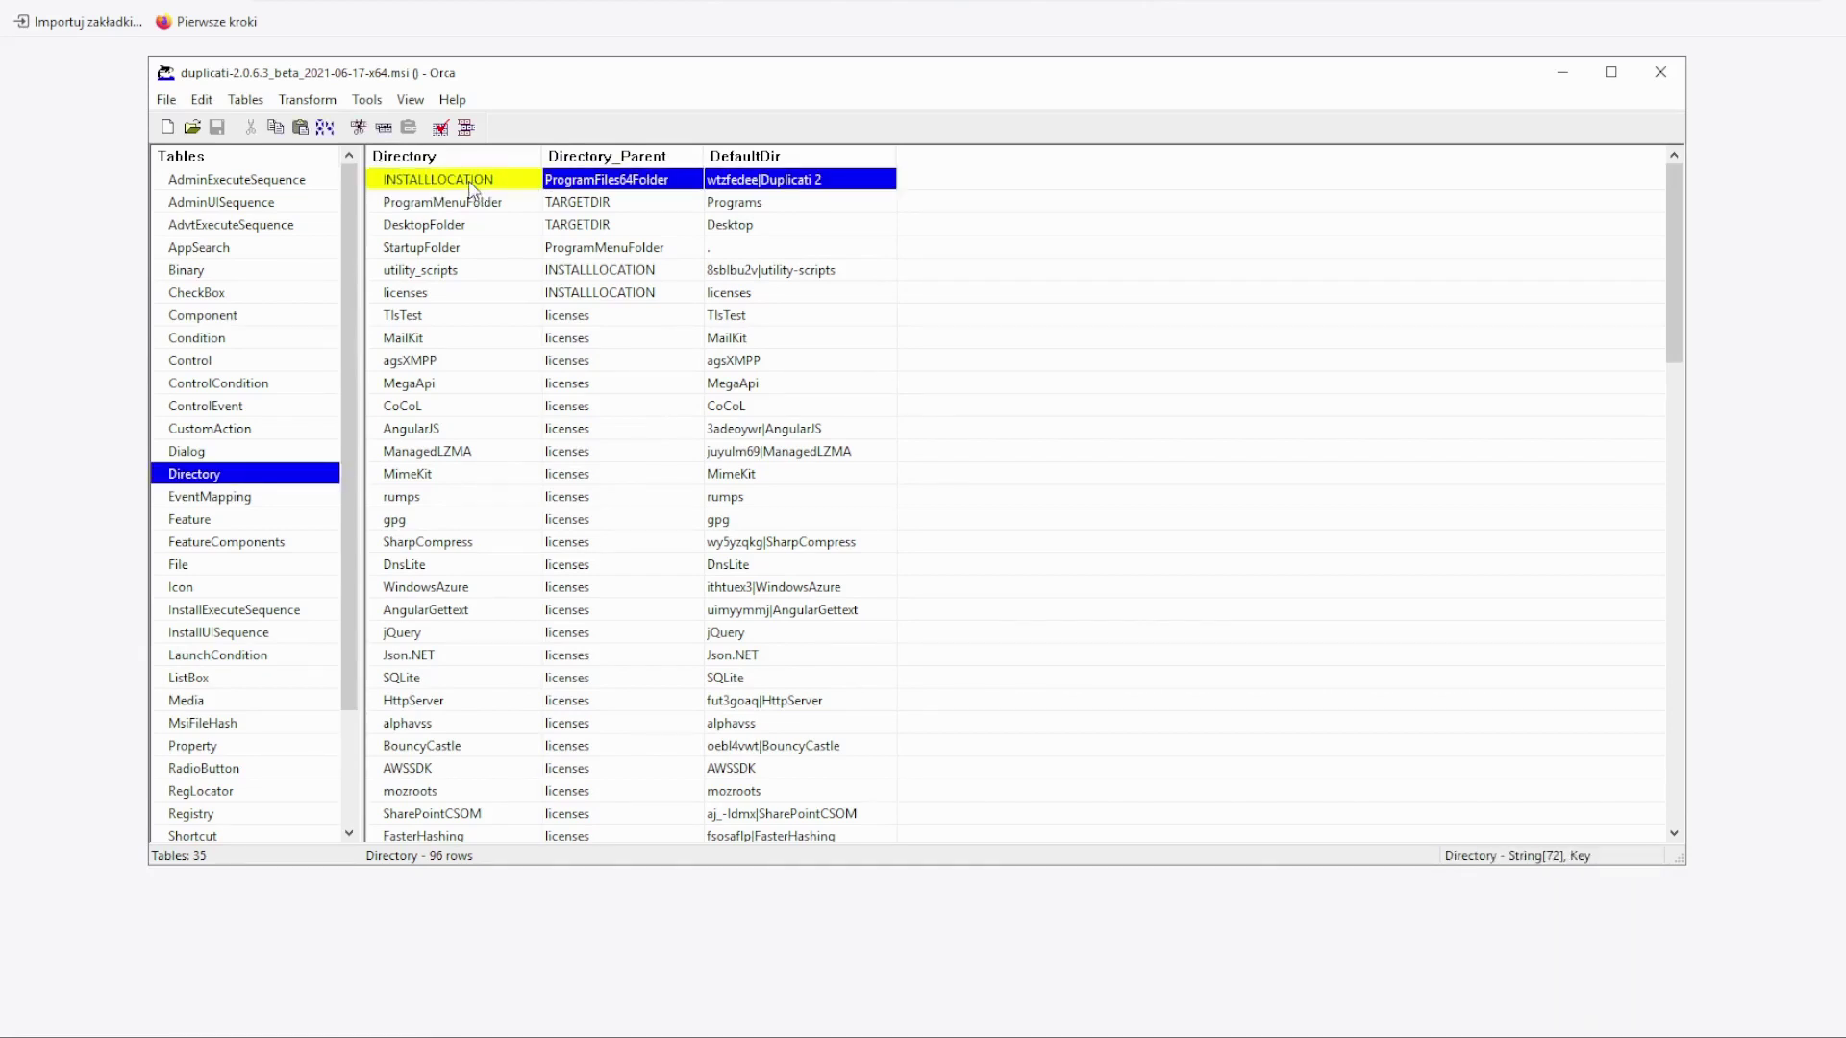
Check the parent folder of INSTALLLOCATION and the default directory of DesktopFolder in the Directory table
click(642, 183)
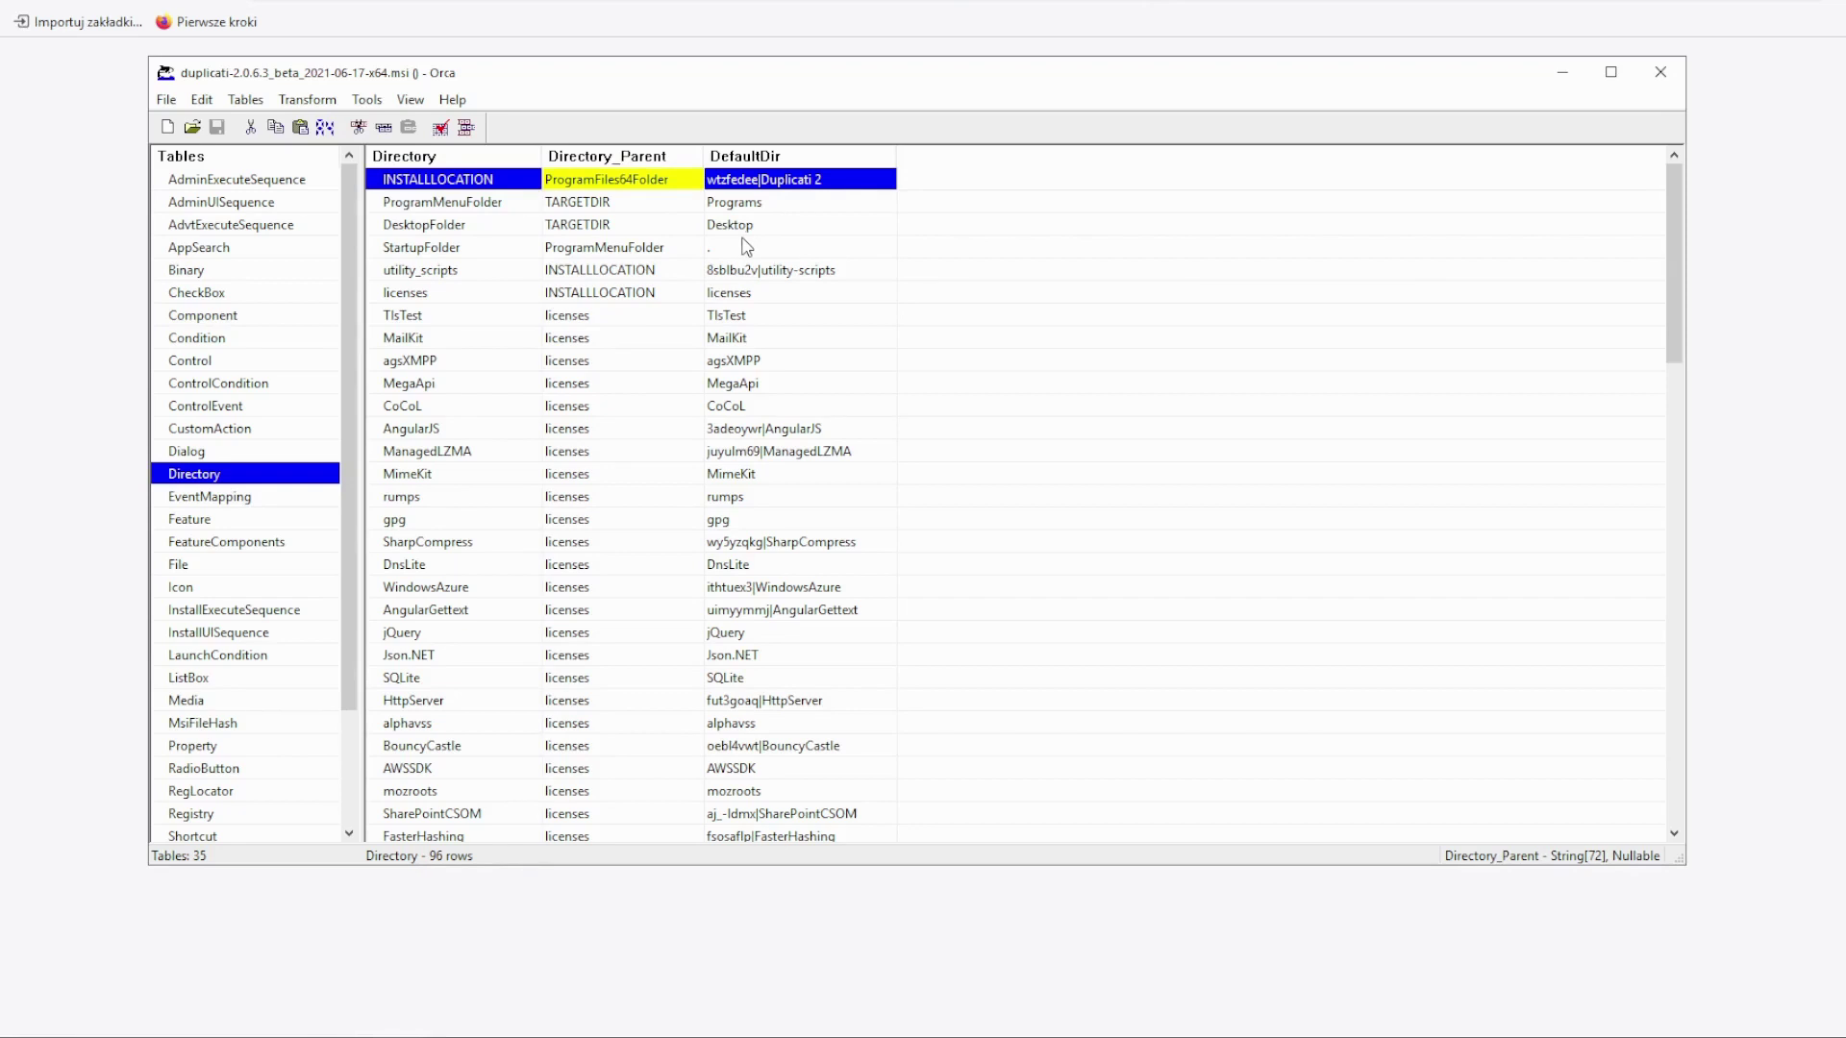
click(515, 227)
click(783, 230)
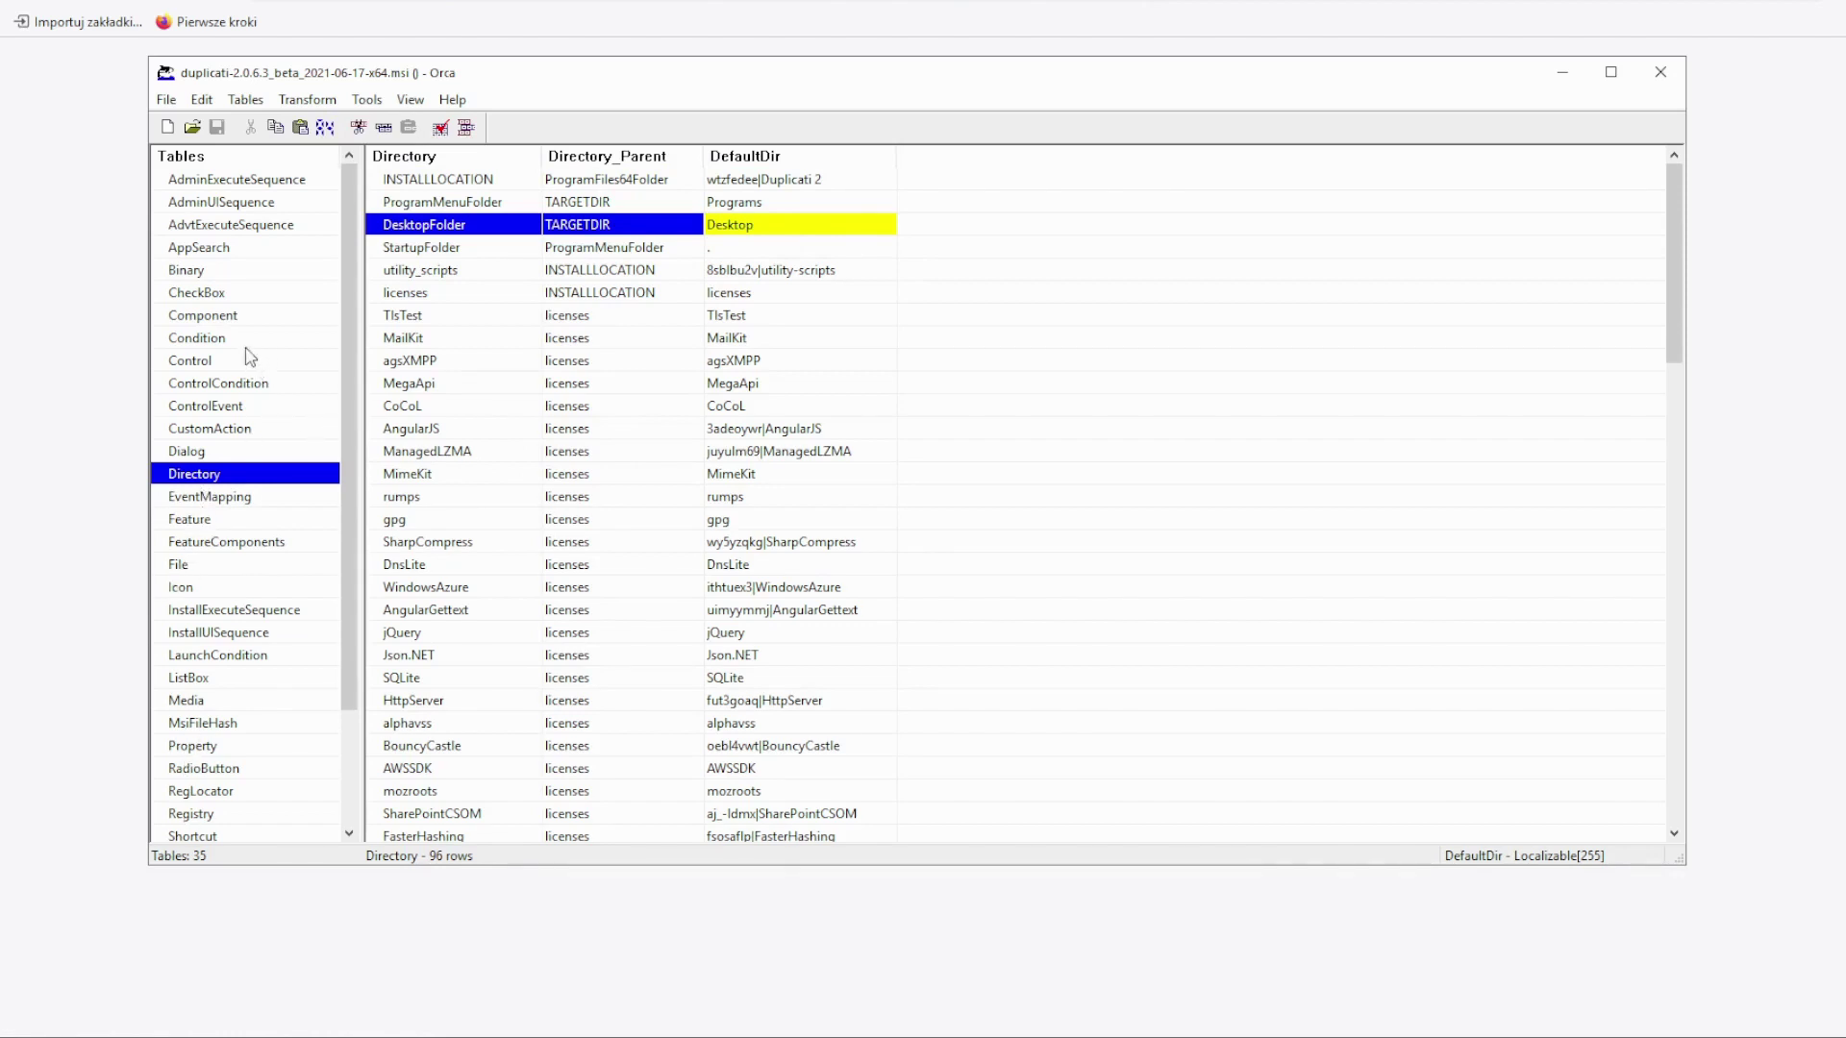
Show the Condition table and inspect its desktop, program menu and startup shortcut feature rows
click(192, 343)
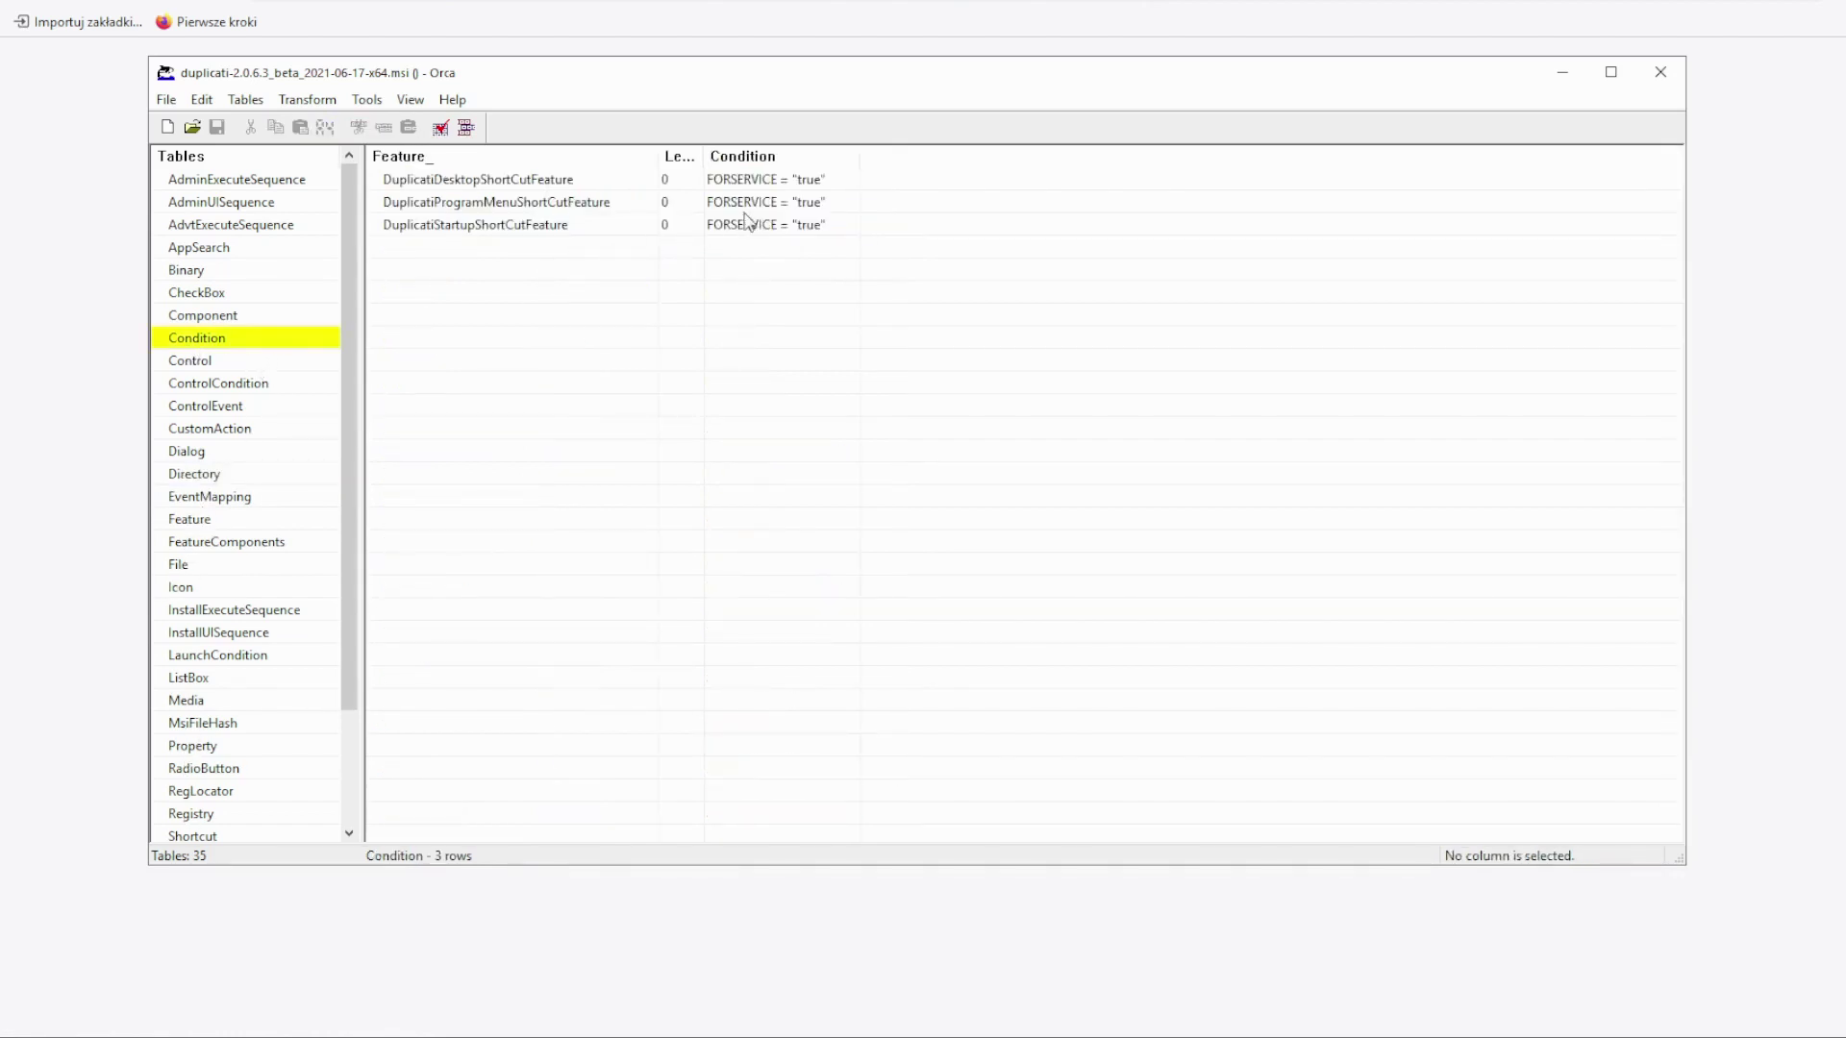
click(580, 201)
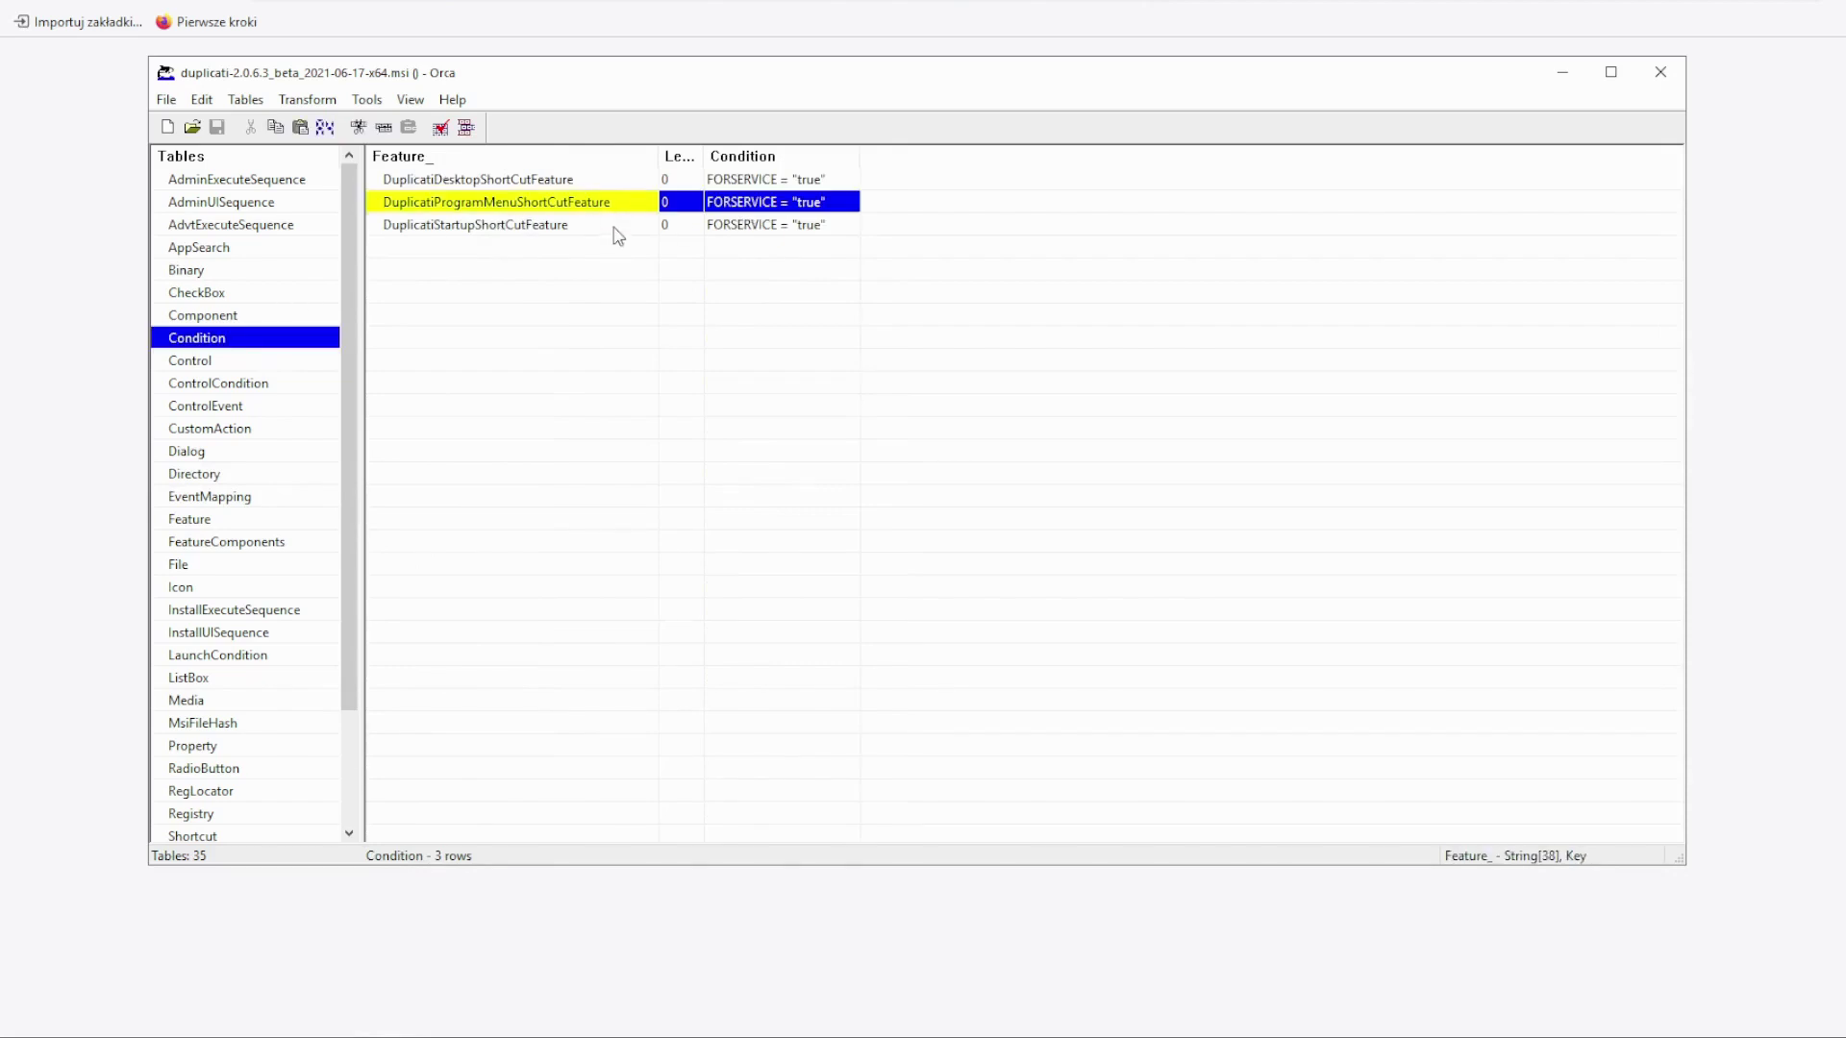
click(615, 224)
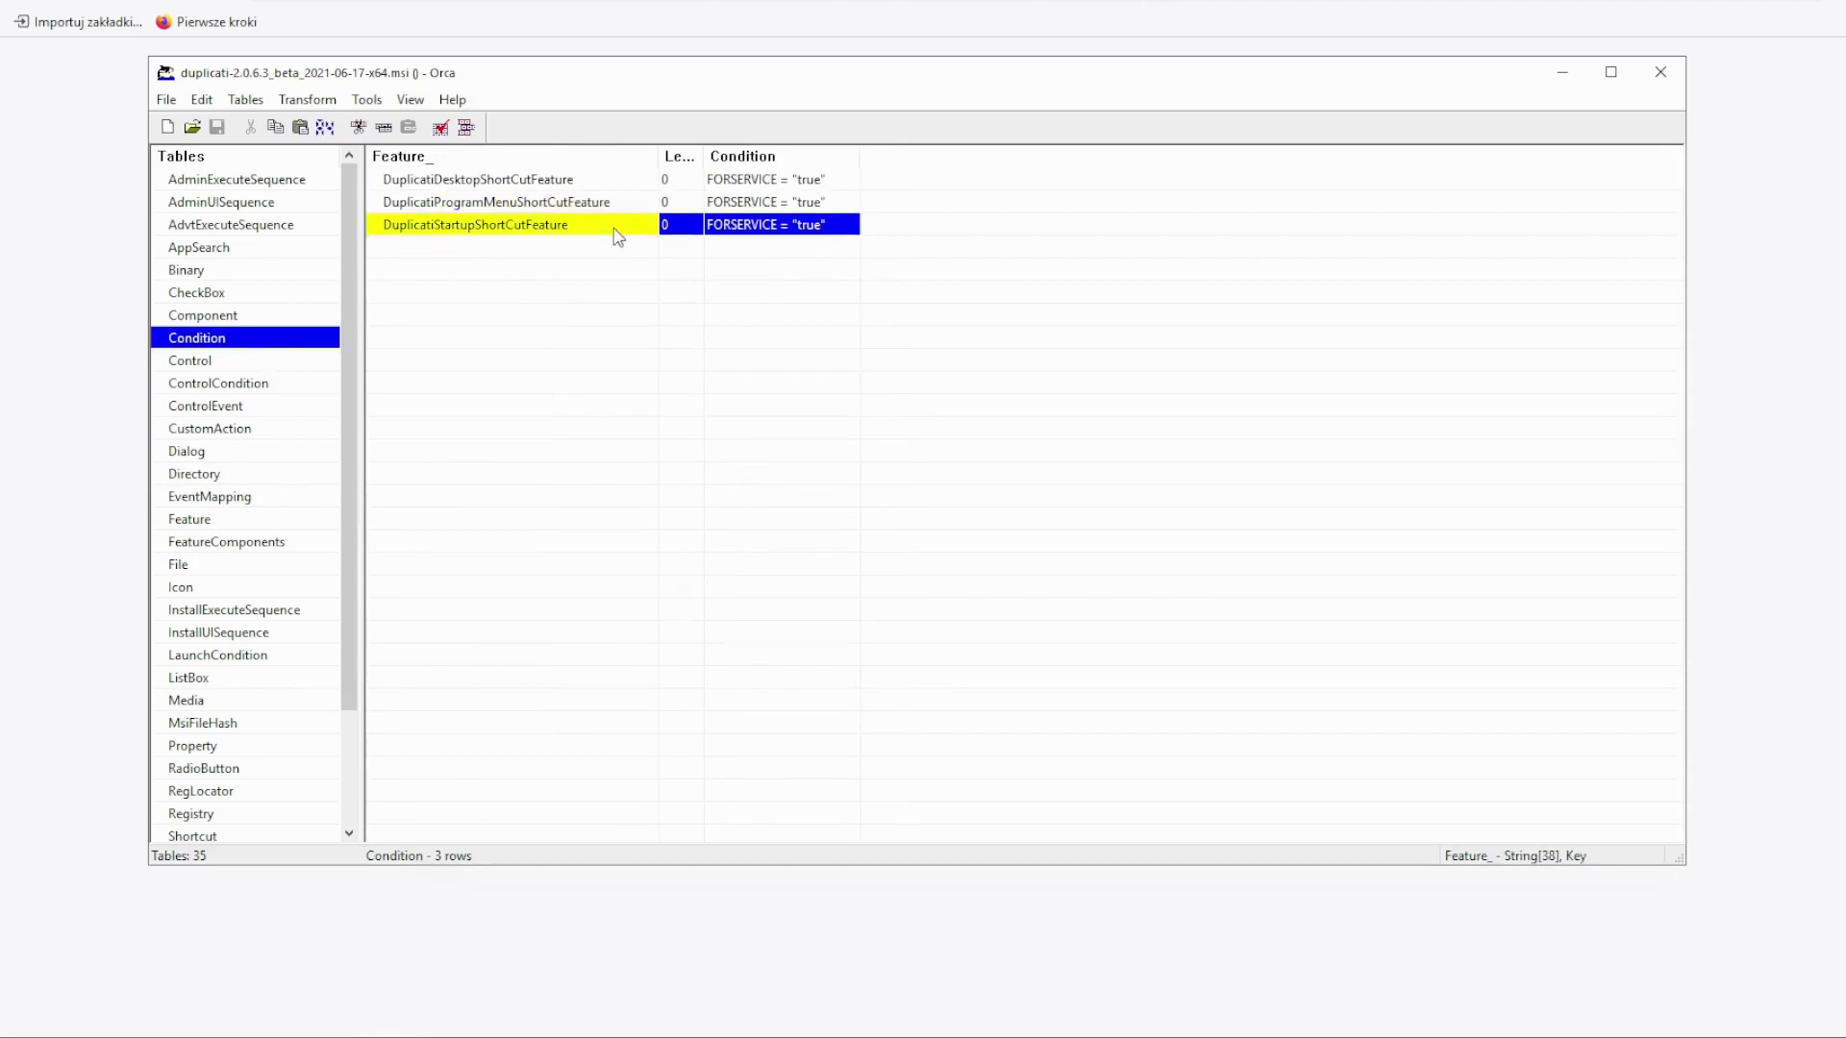
click(578, 186)
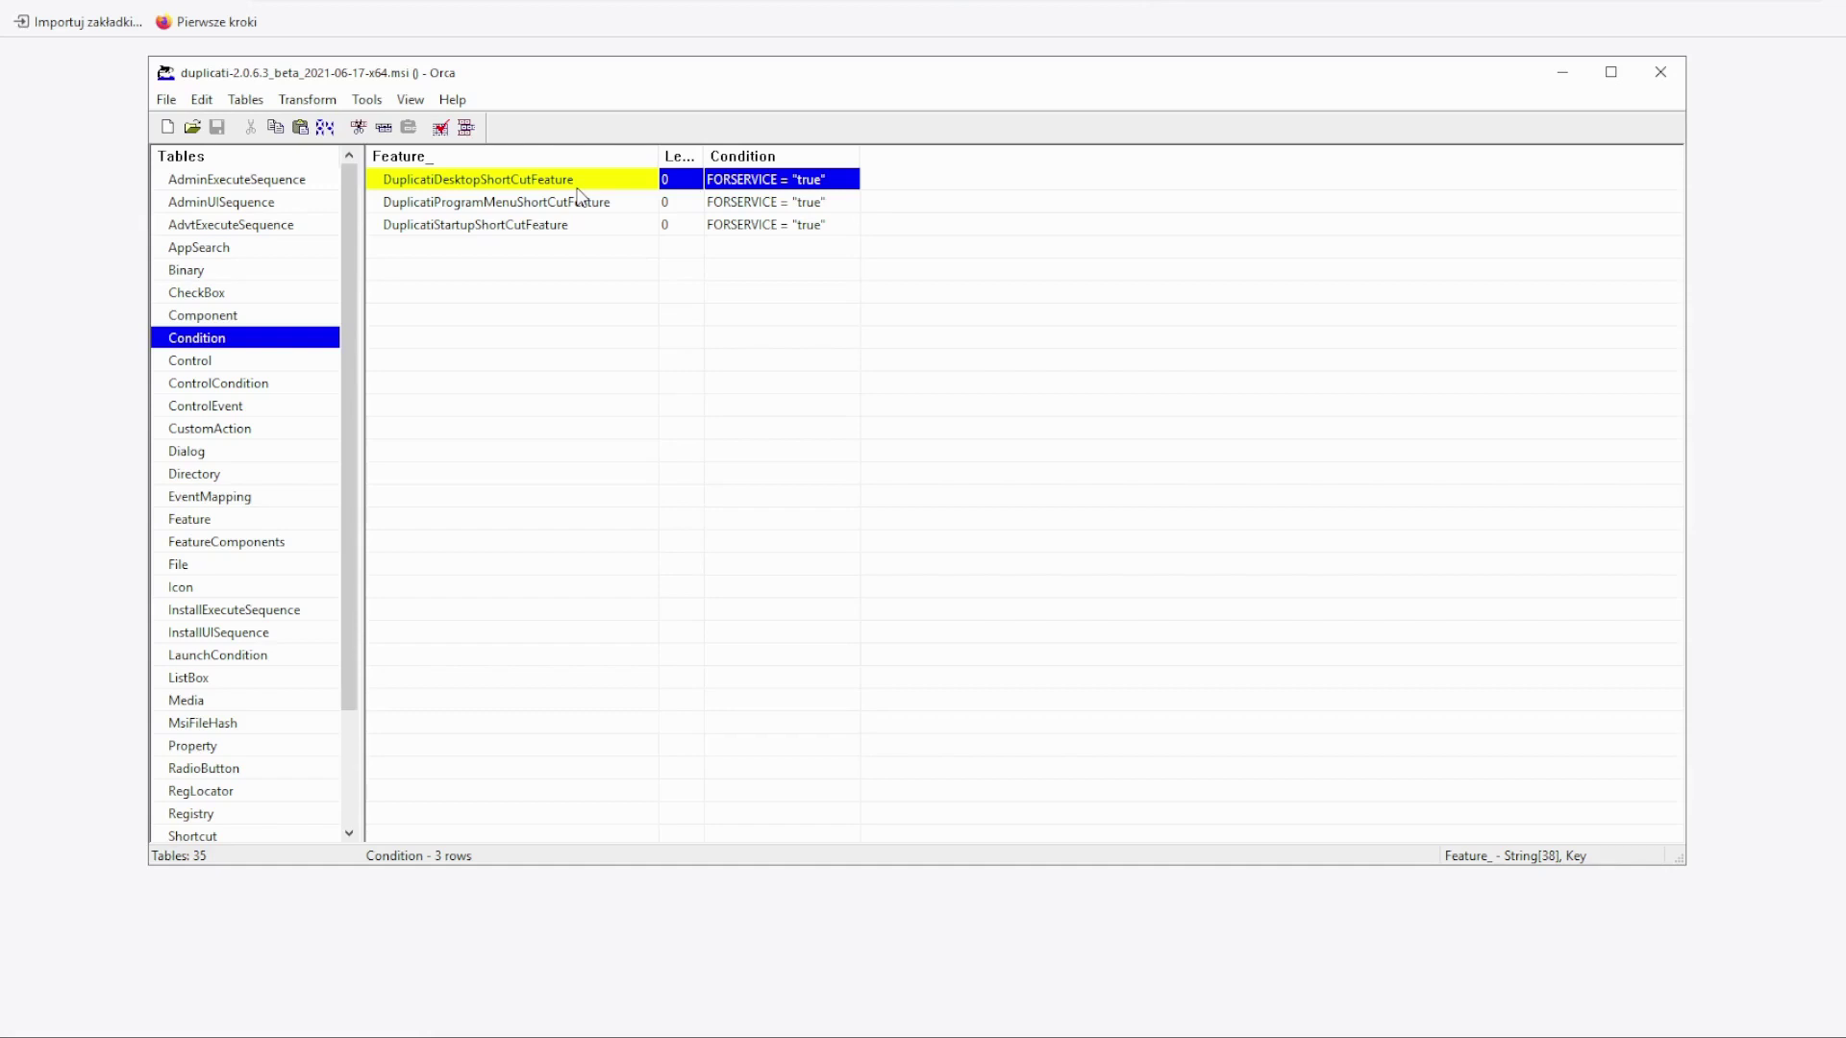
Set the condition of the desktop, program menu and startup shortcut features to FORSERVICE = "false"
click(812, 182)
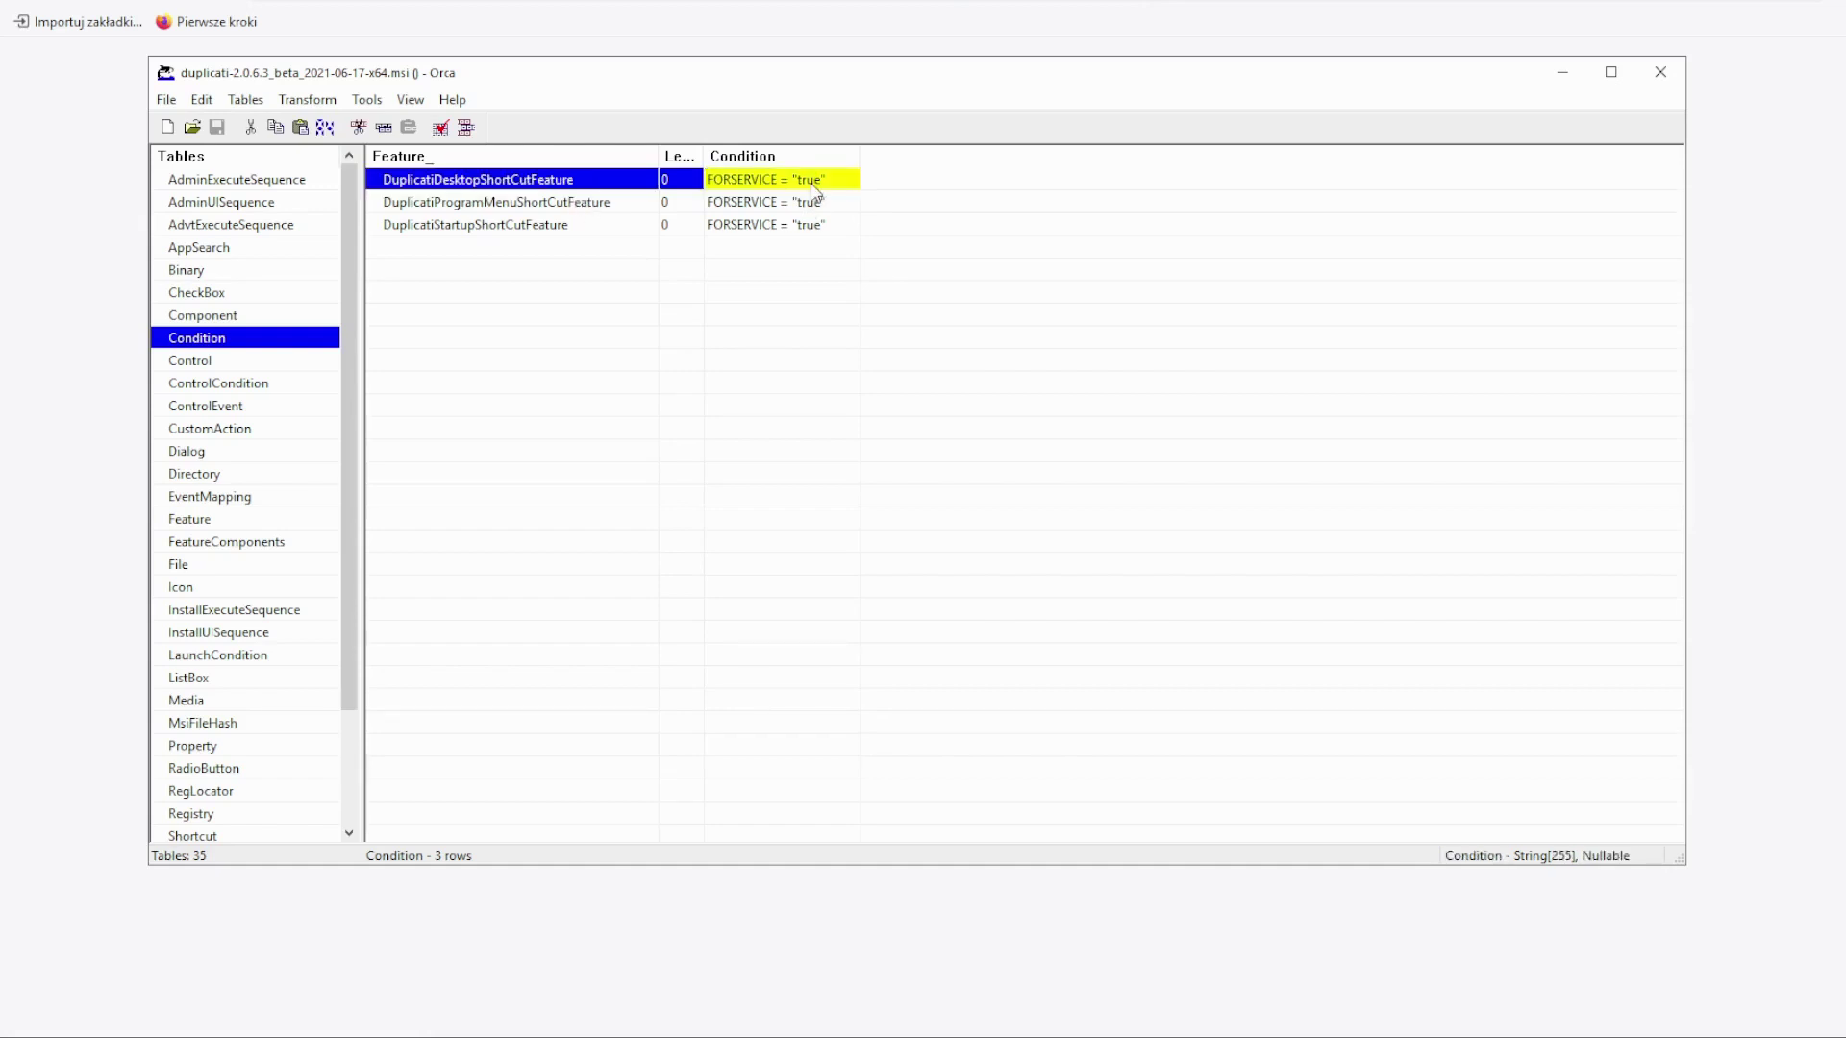
click(812, 183)
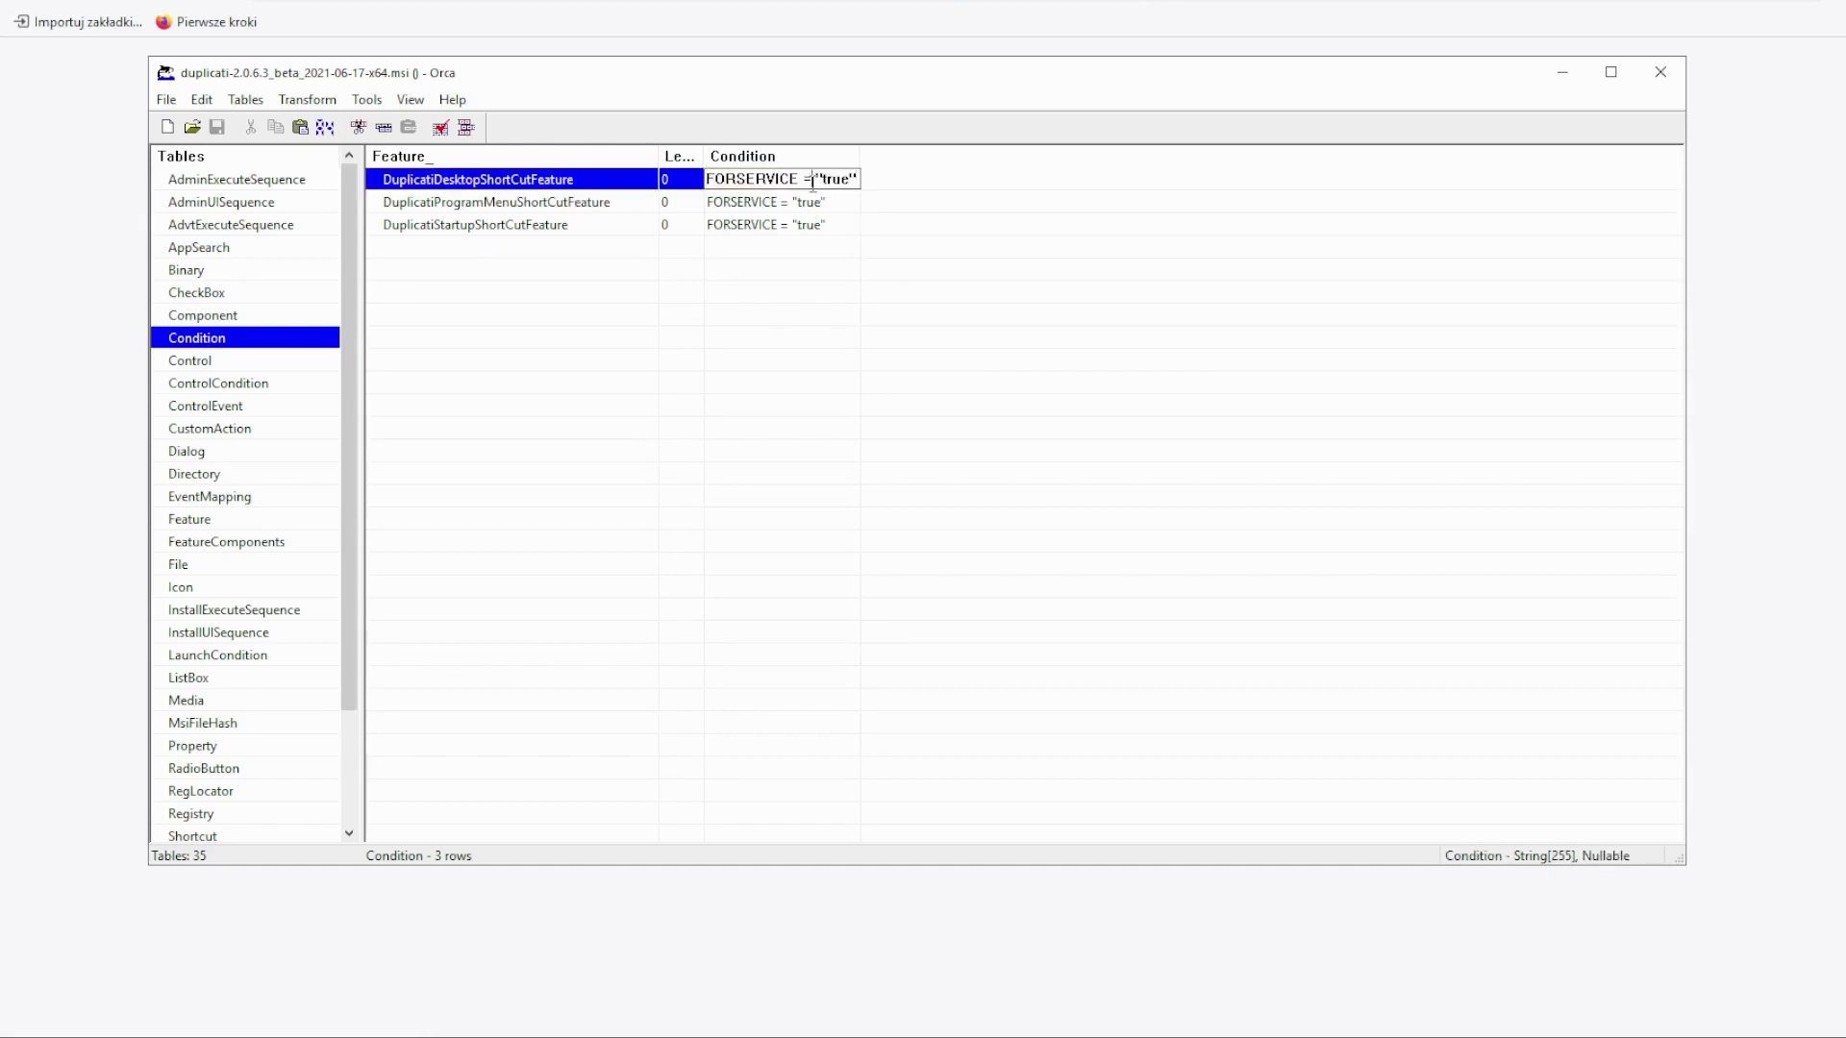
double_click(844, 179)
click(844, 205)
click(825, 188)
click(859, 181)
drag(855, 179, 827, 182)
text(fals)
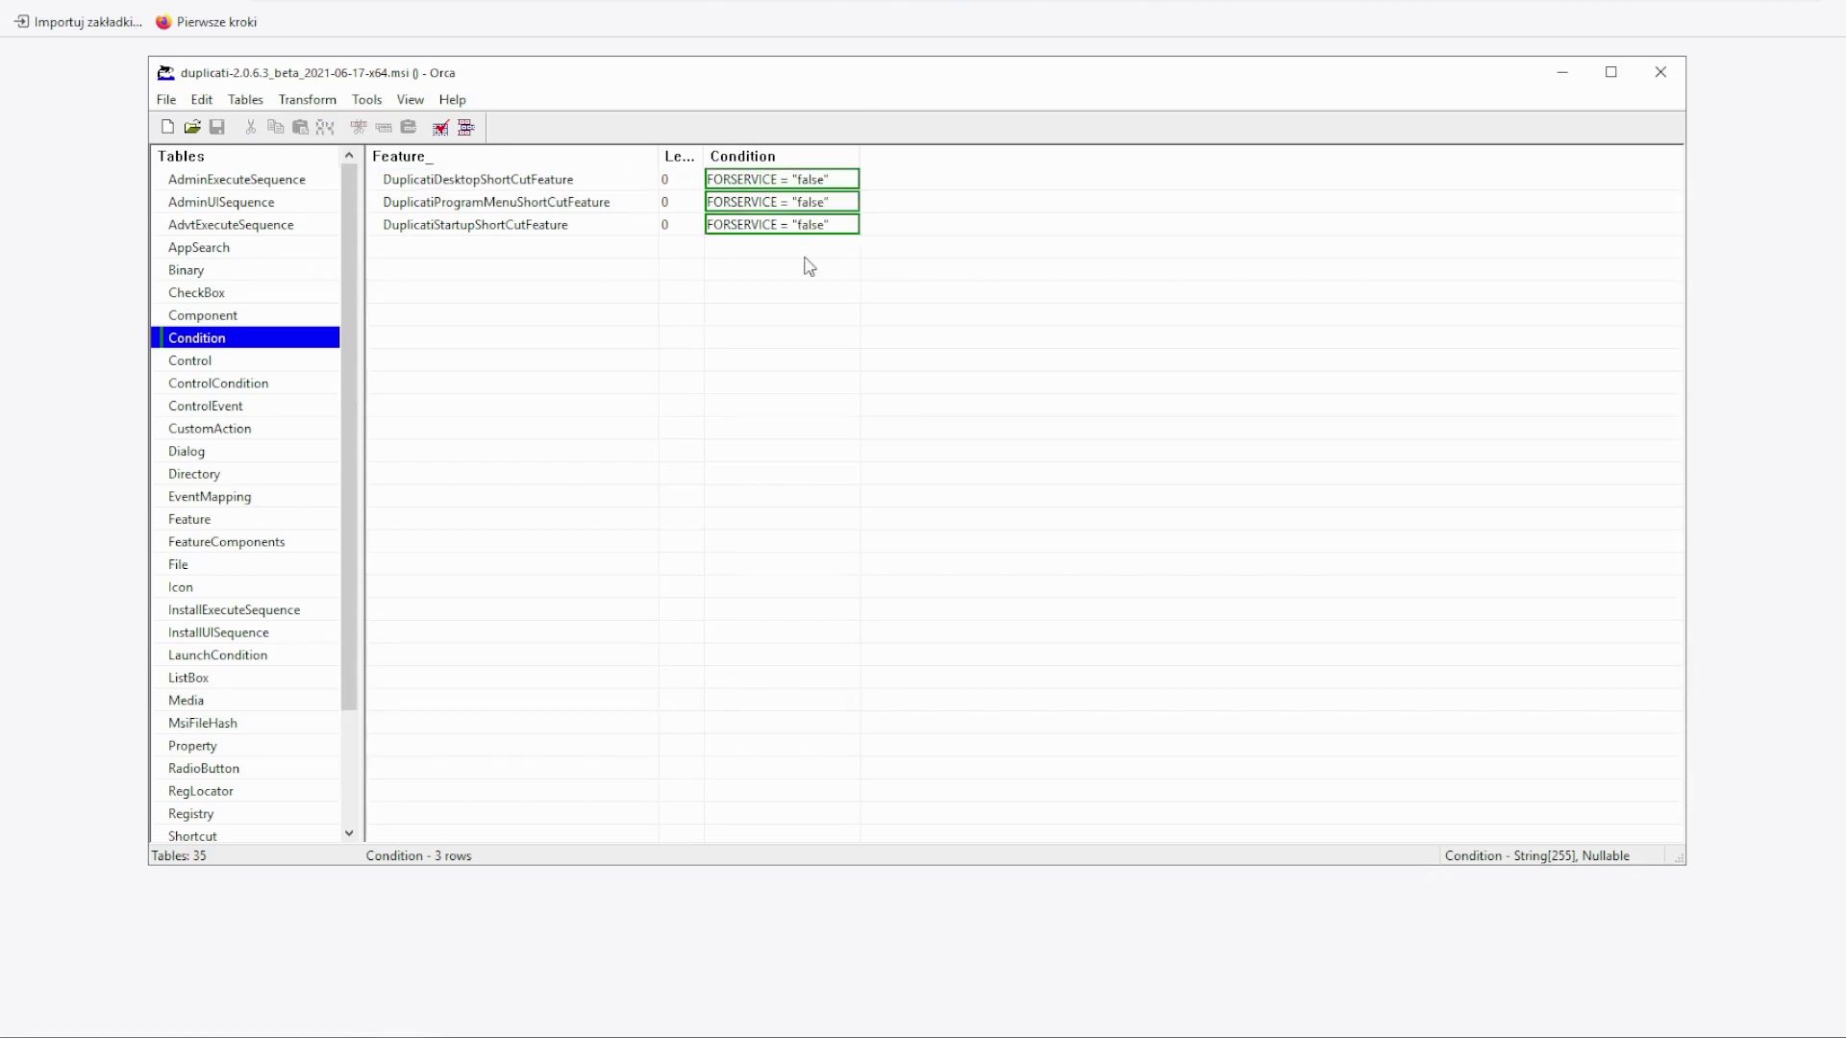
Review the edited conditions of the three shortcut features in the Condition table
click(539, 227)
click(819, 204)
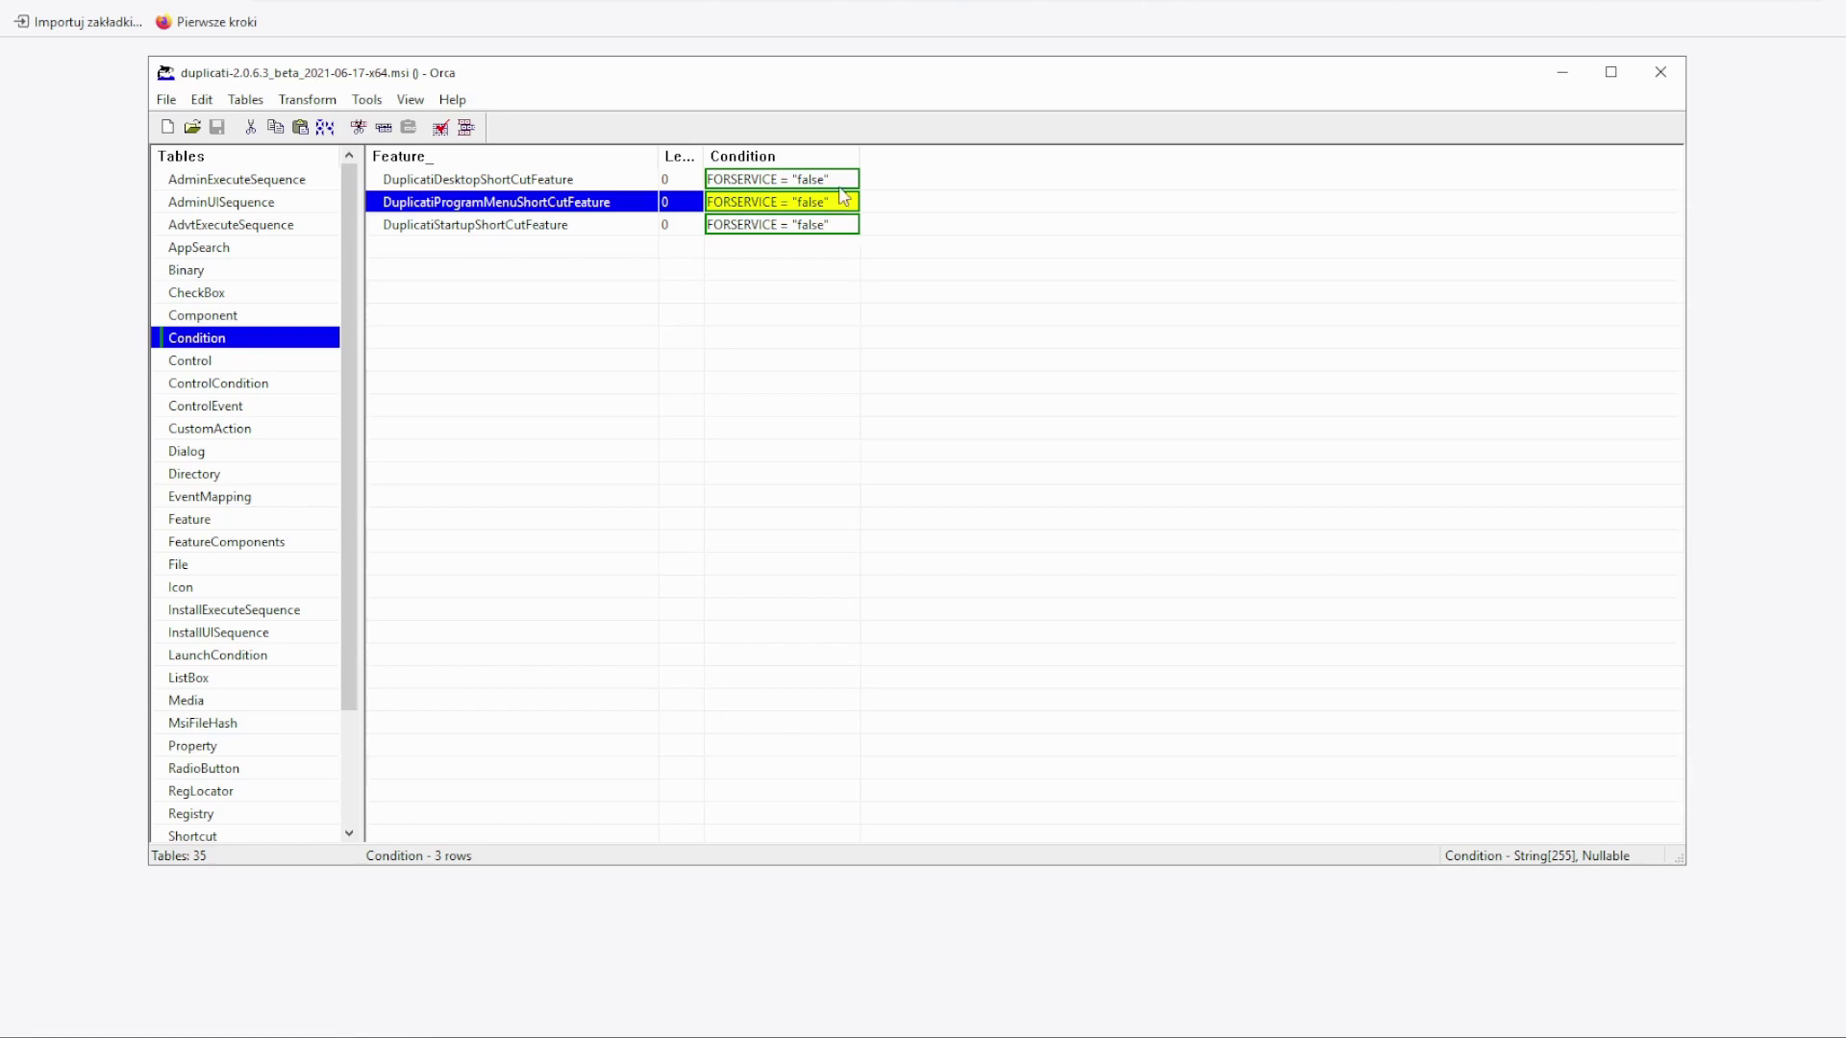
click(825, 183)
click(823, 231)
click(778, 183)
click(758, 231)
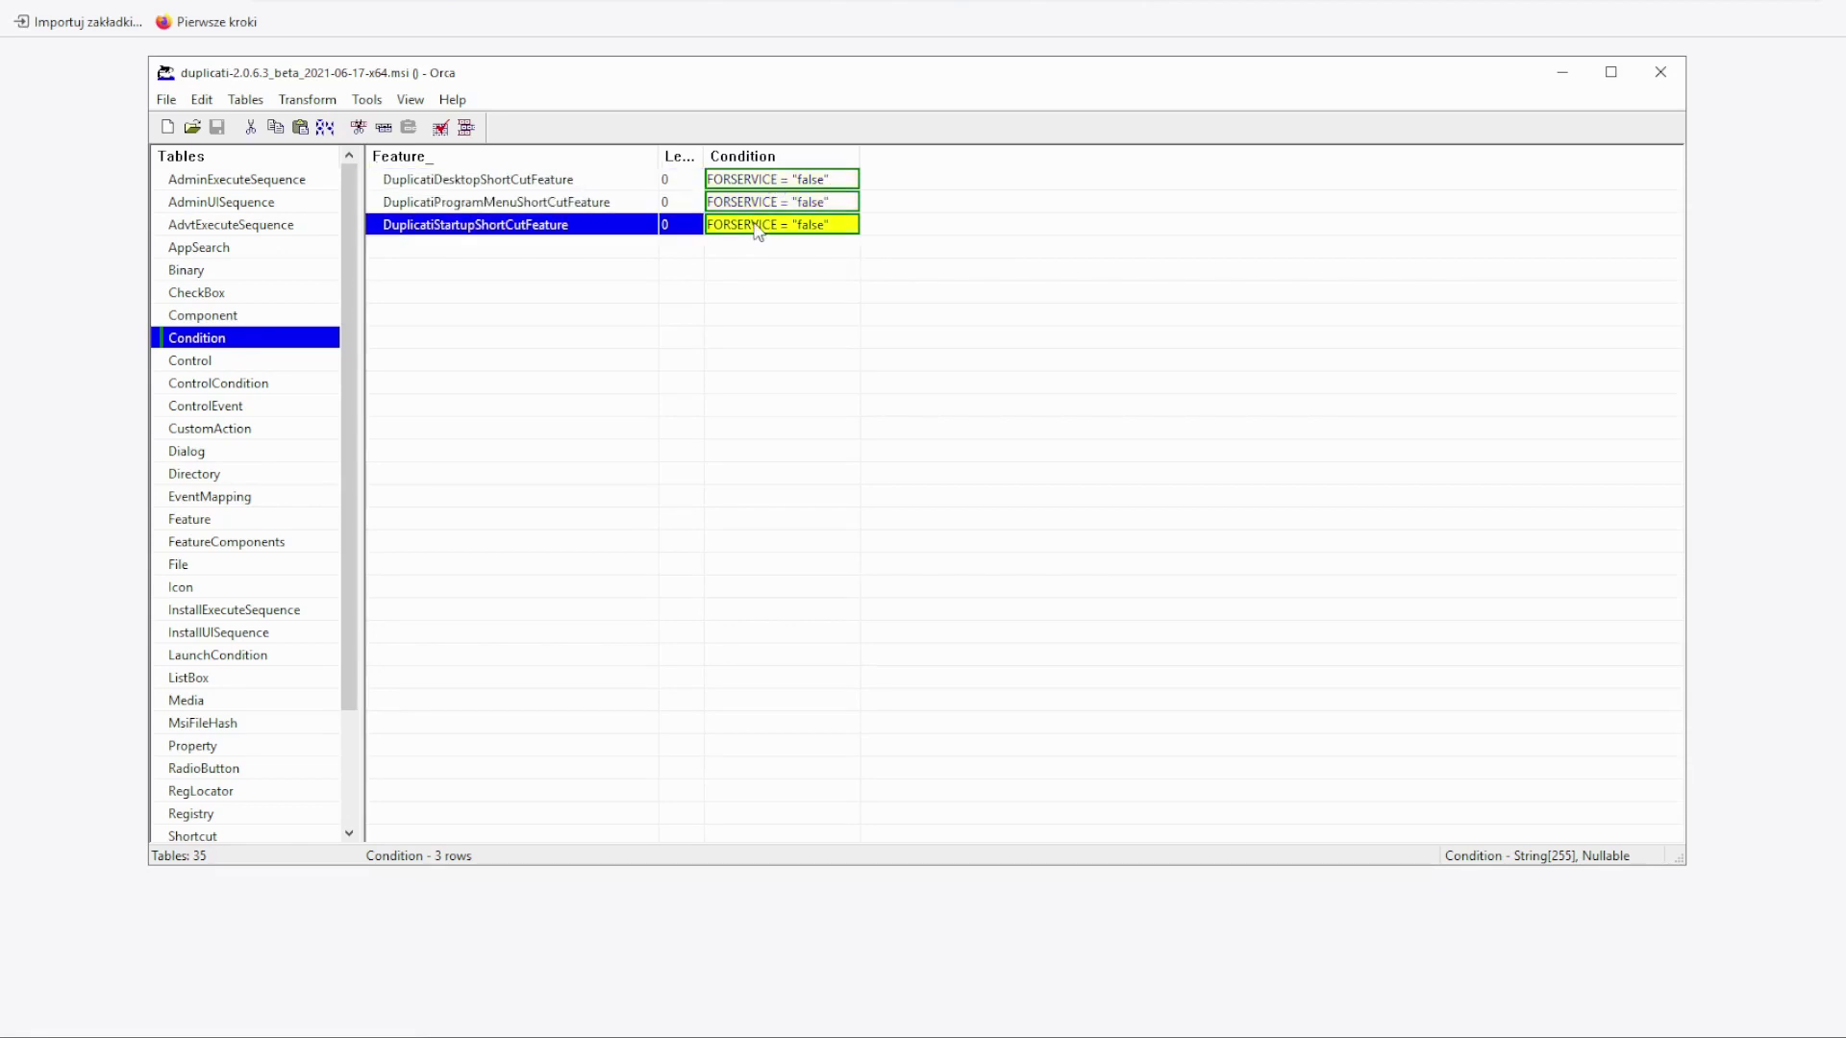
click(966, 252)
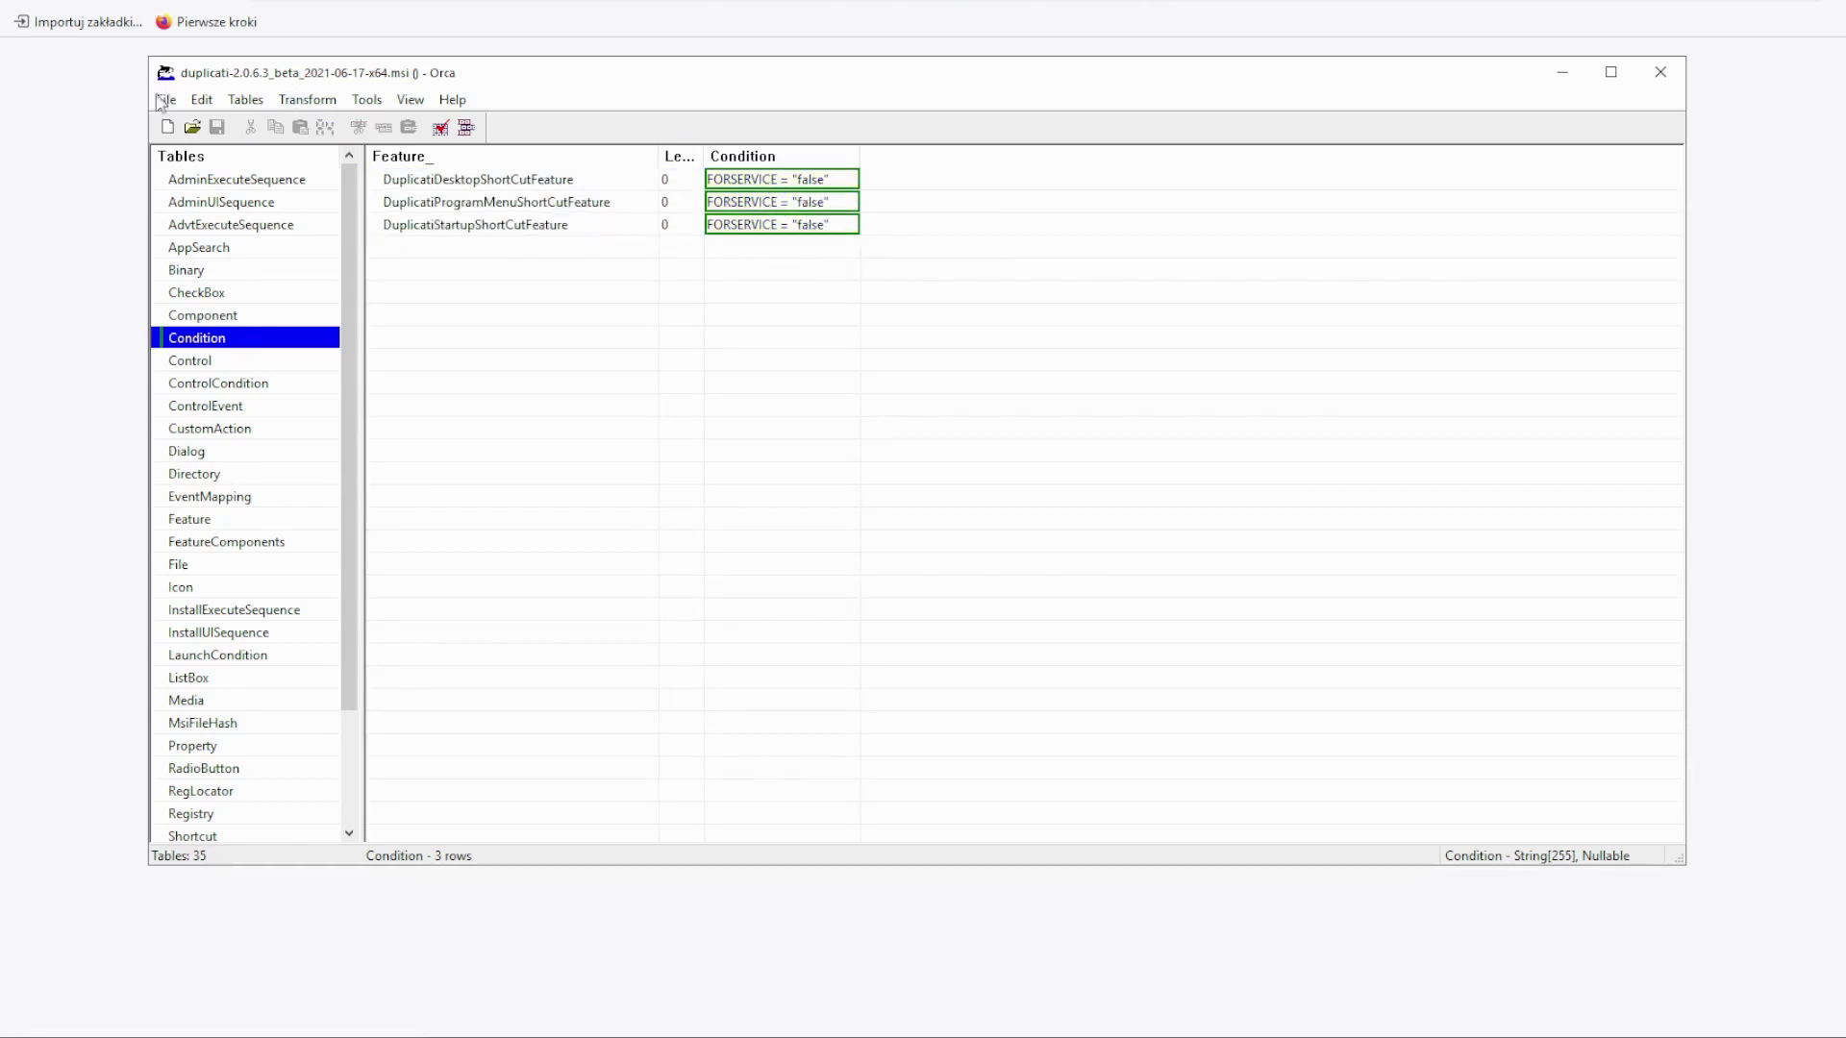
Save the transformed package as nowy-instalator, a Windows Installer file in the Downloads folder
click(202, 100)
mouse_move(166, 100)
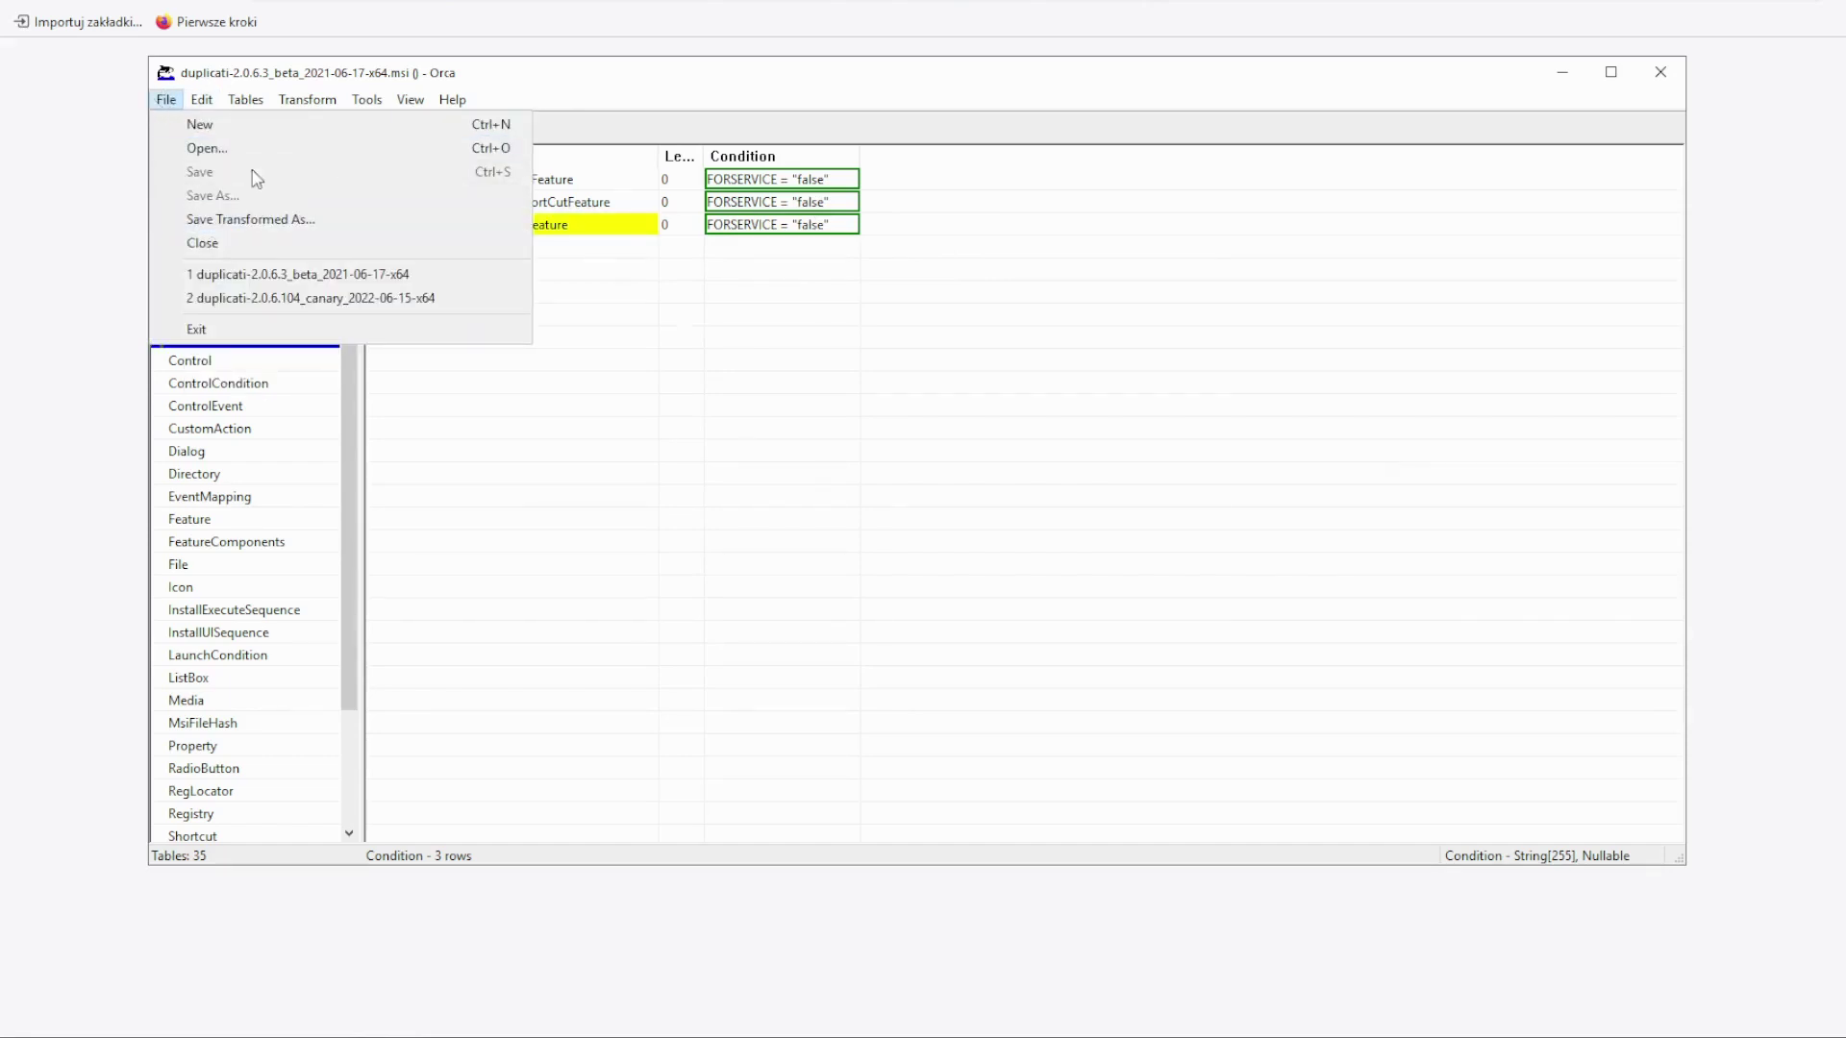
click(267, 223)
text(nowy-instalato)
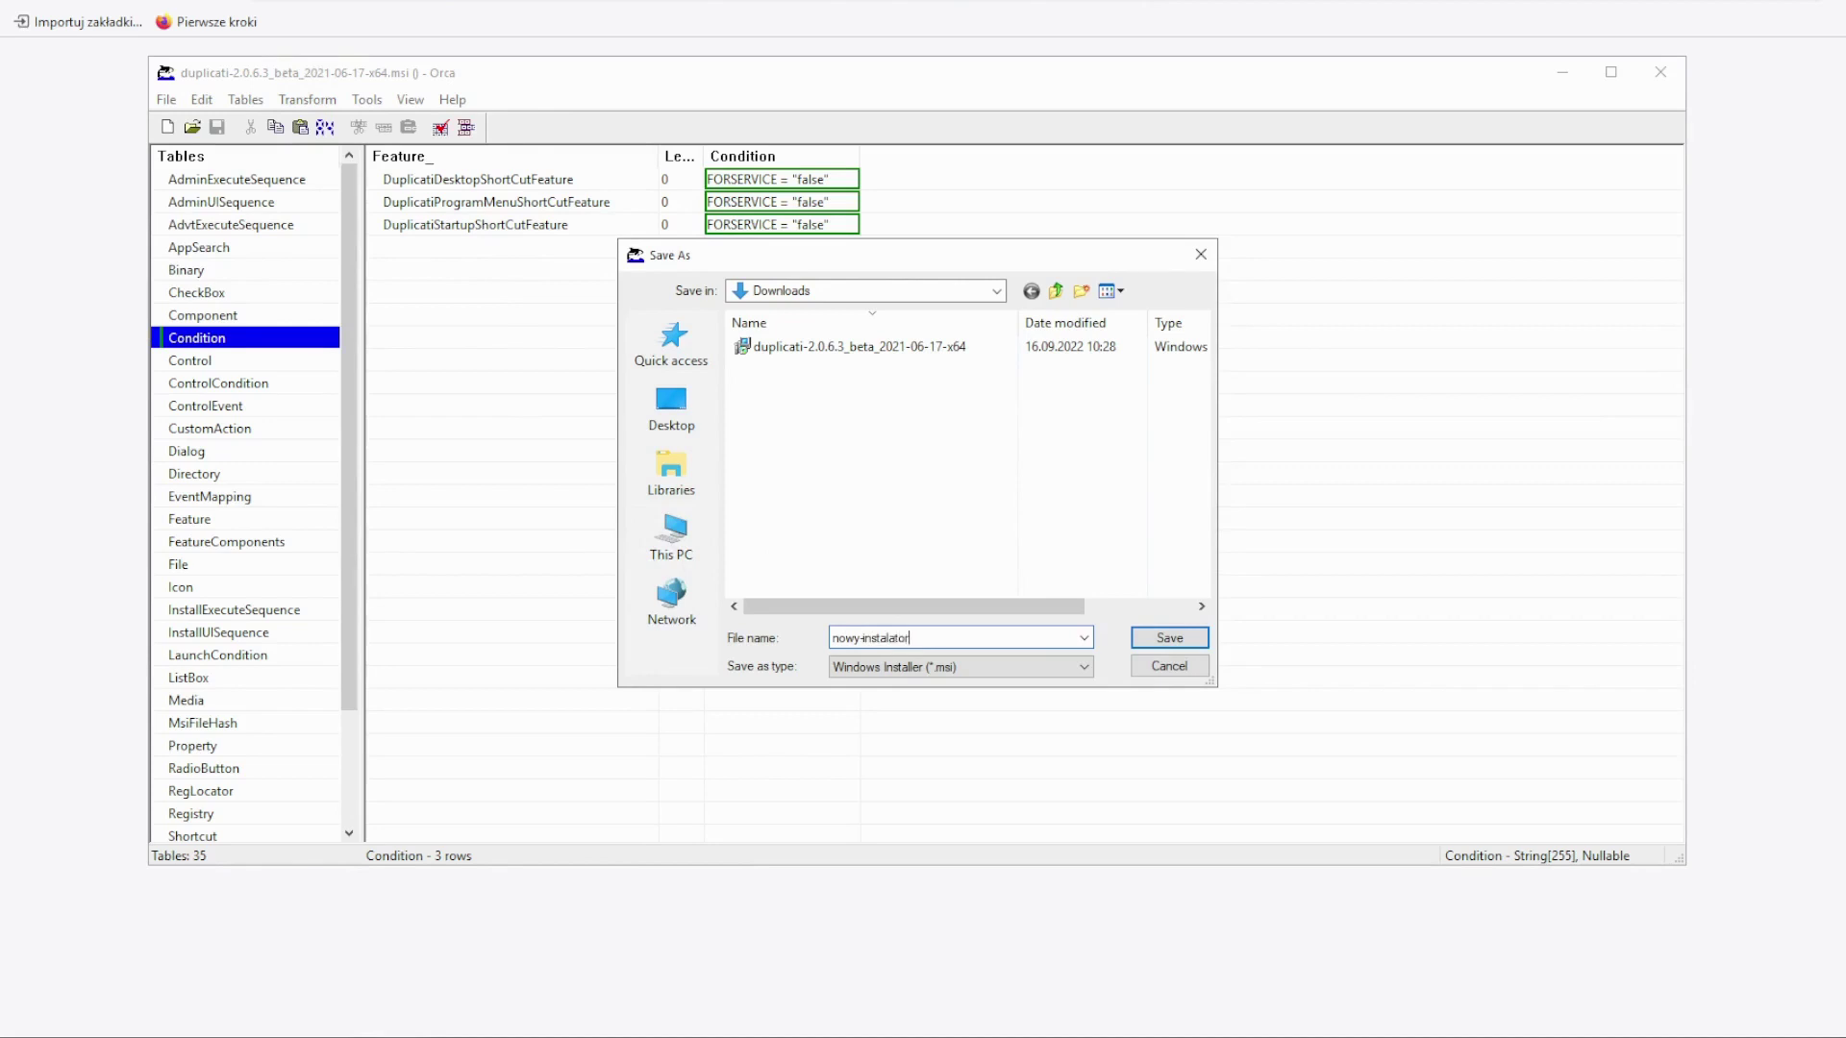
text(r)
key(Return)
Switch to File Explorer, run nowy-instalator, accept its licence agreement and inspect the features offered in Custom Setup
key(alt+Tab)
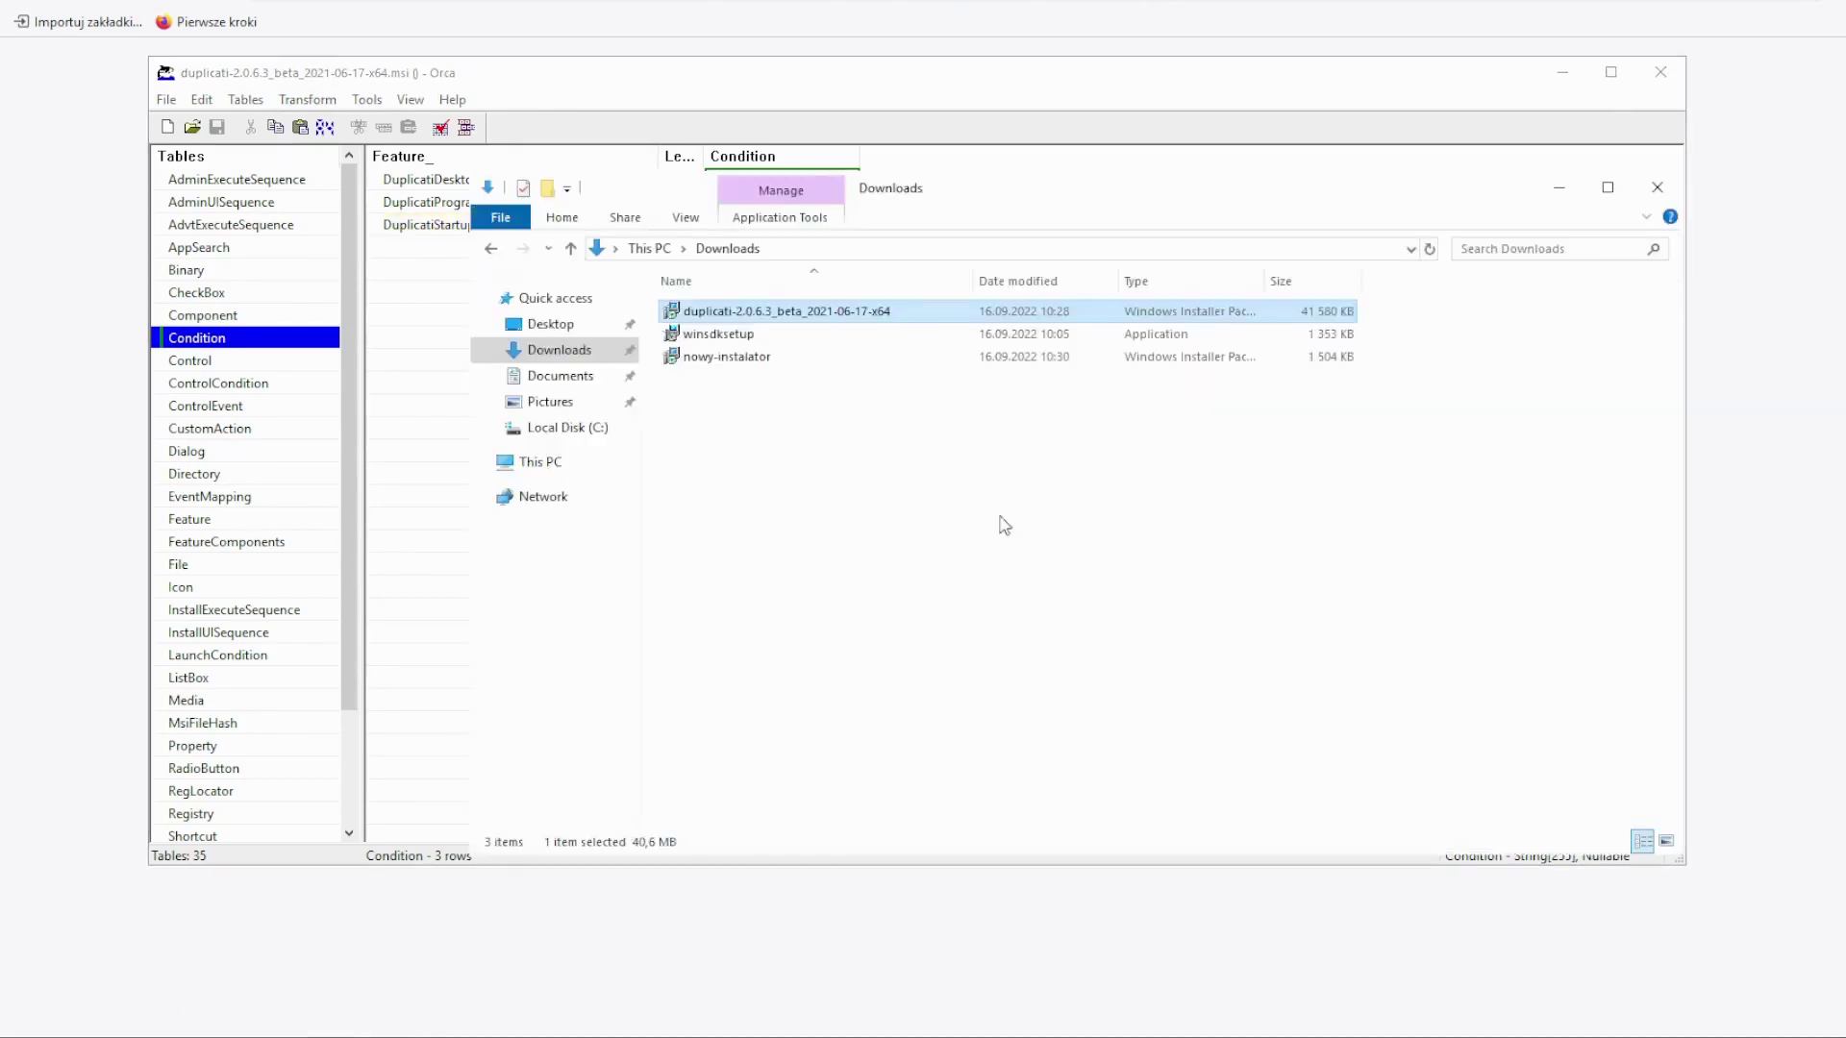
double_click(719, 365)
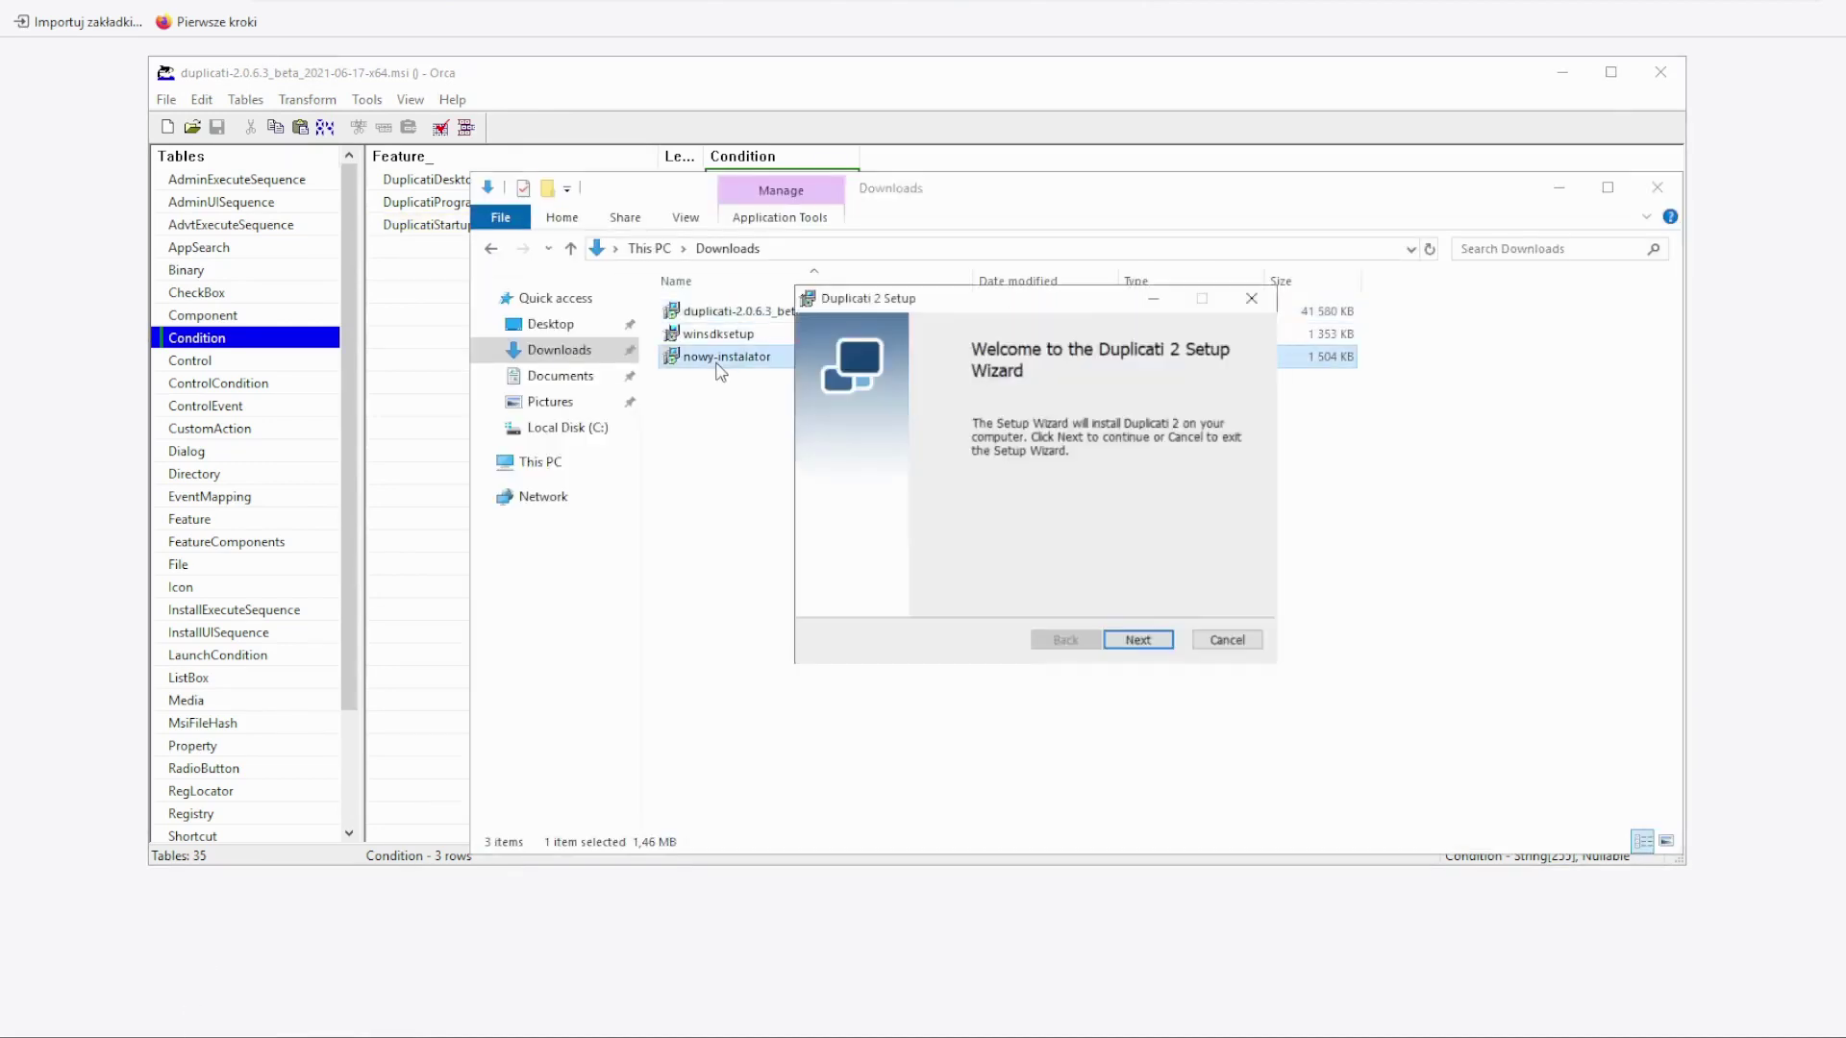
click(1169, 642)
click(966, 596)
click(1148, 642)
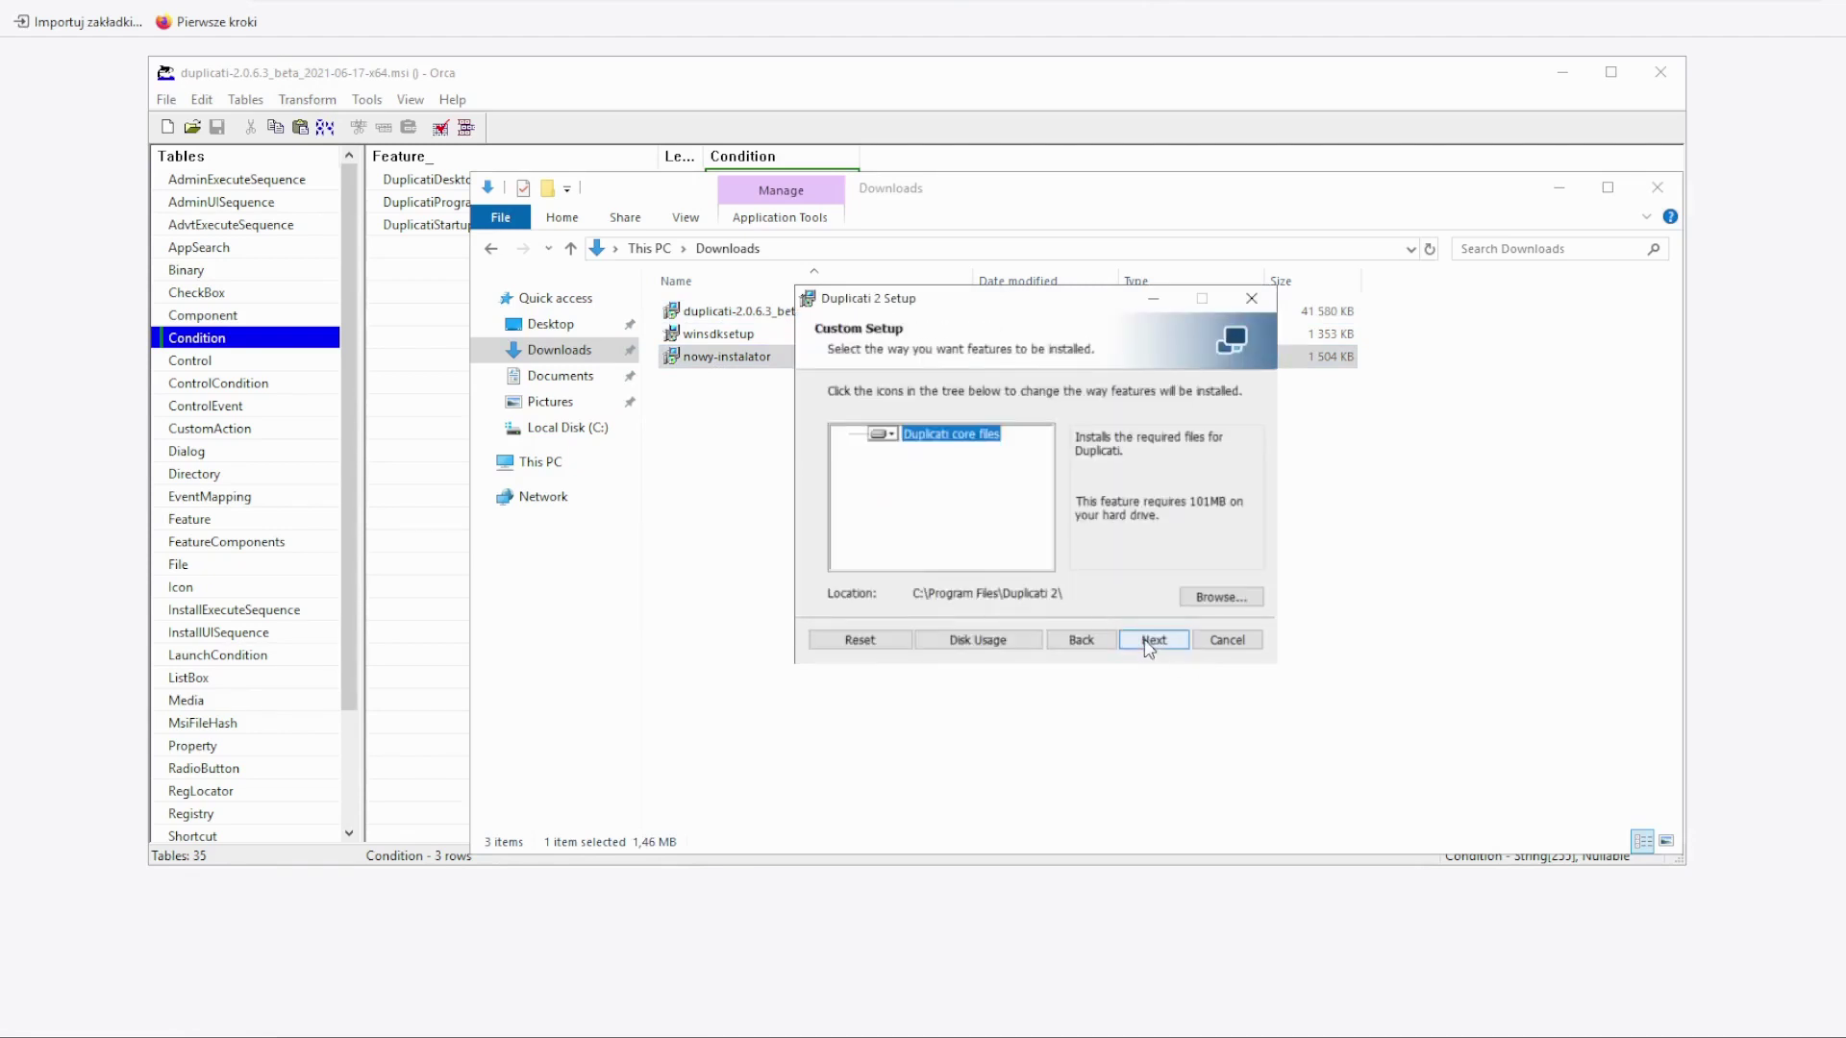
click(884, 434)
click(902, 502)
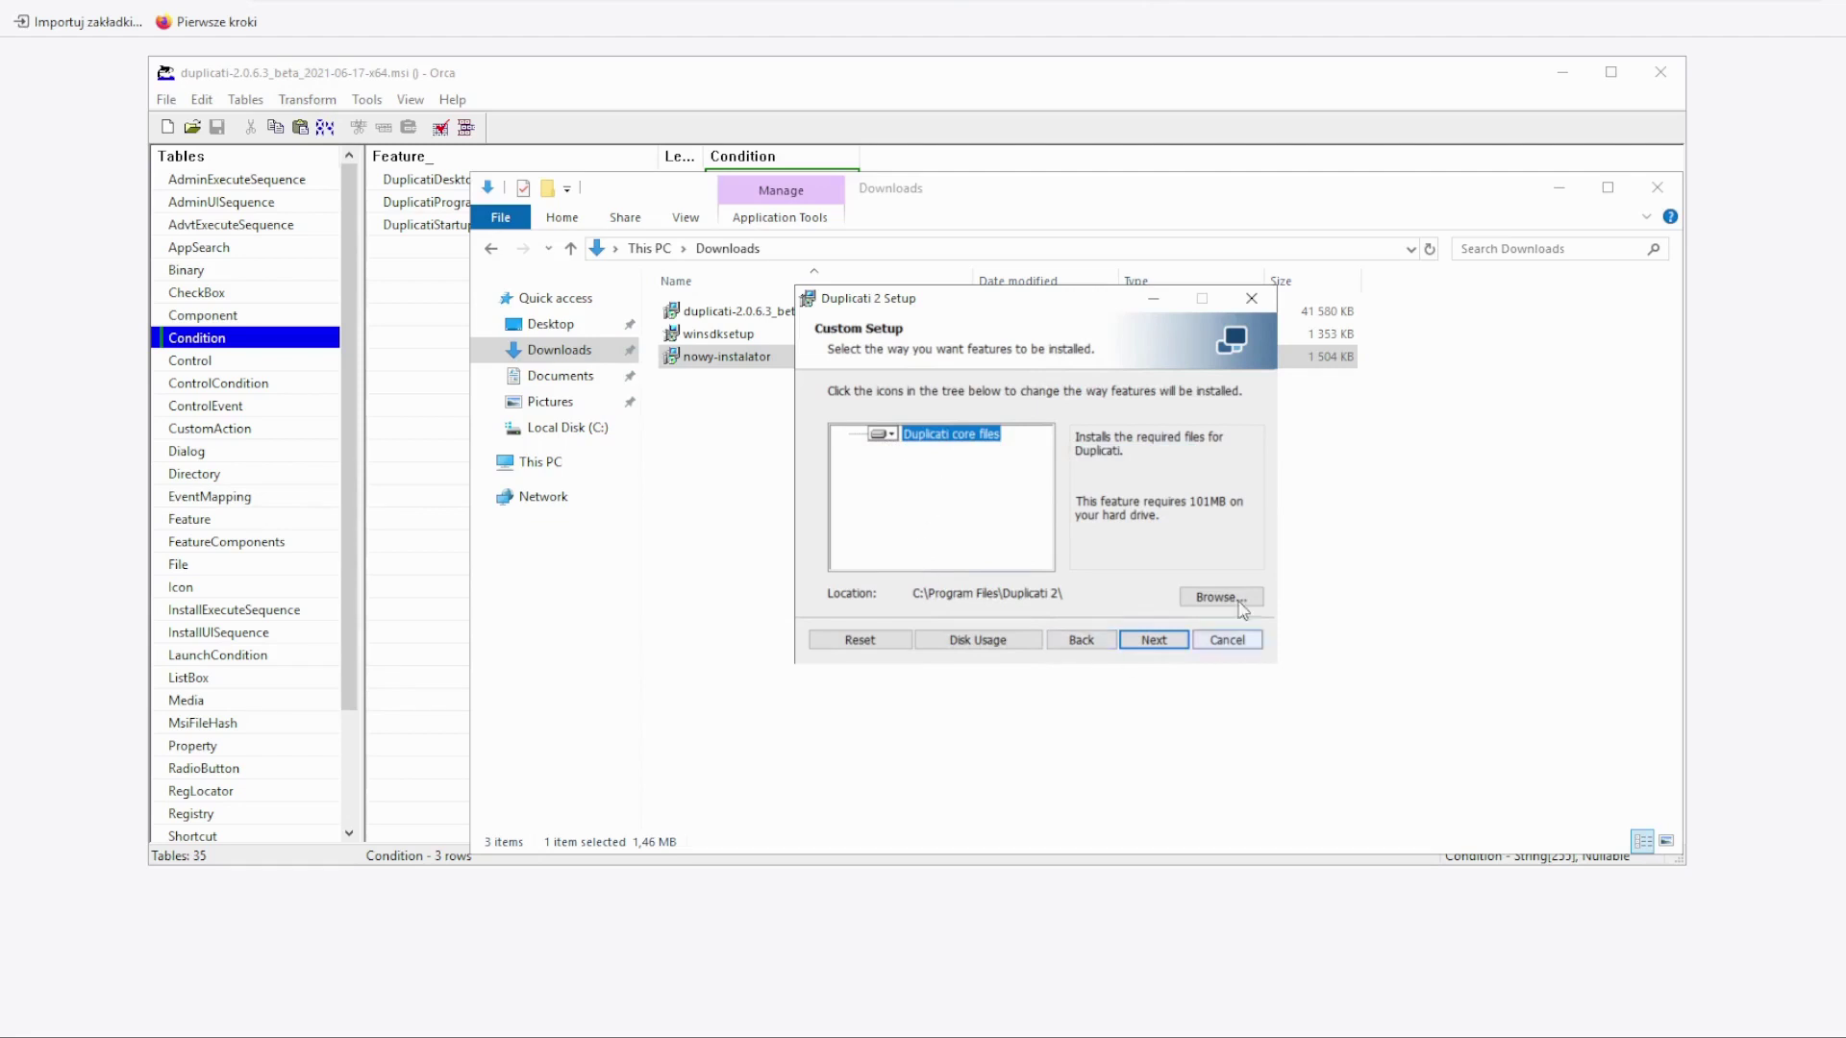
Close Orca, then cancel the Duplicati 2 setup and exit its wizard
click(1660, 72)
click(1223, 640)
click(1005, 524)
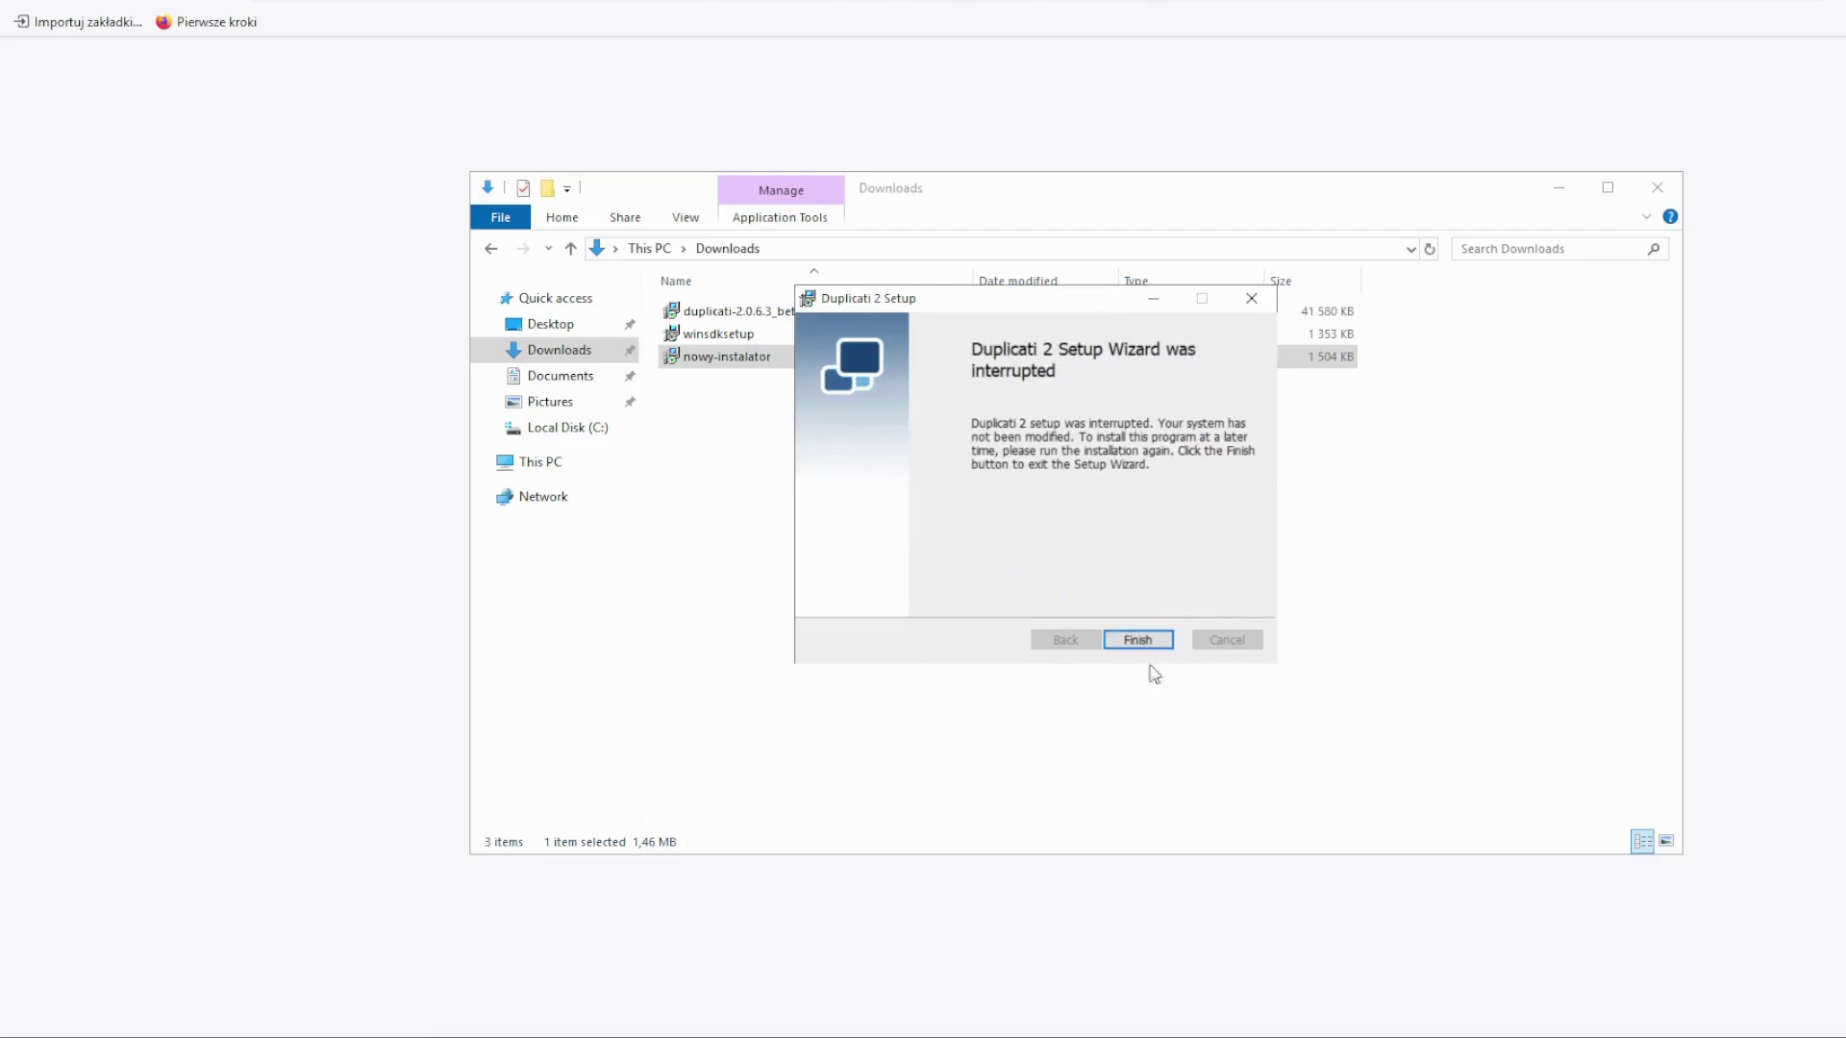
click(1142, 640)
Run the original Duplicati installer, accept its licence agreement and examine the subfeatures of Duplicati core files in Custom Setup
double_click(711, 315)
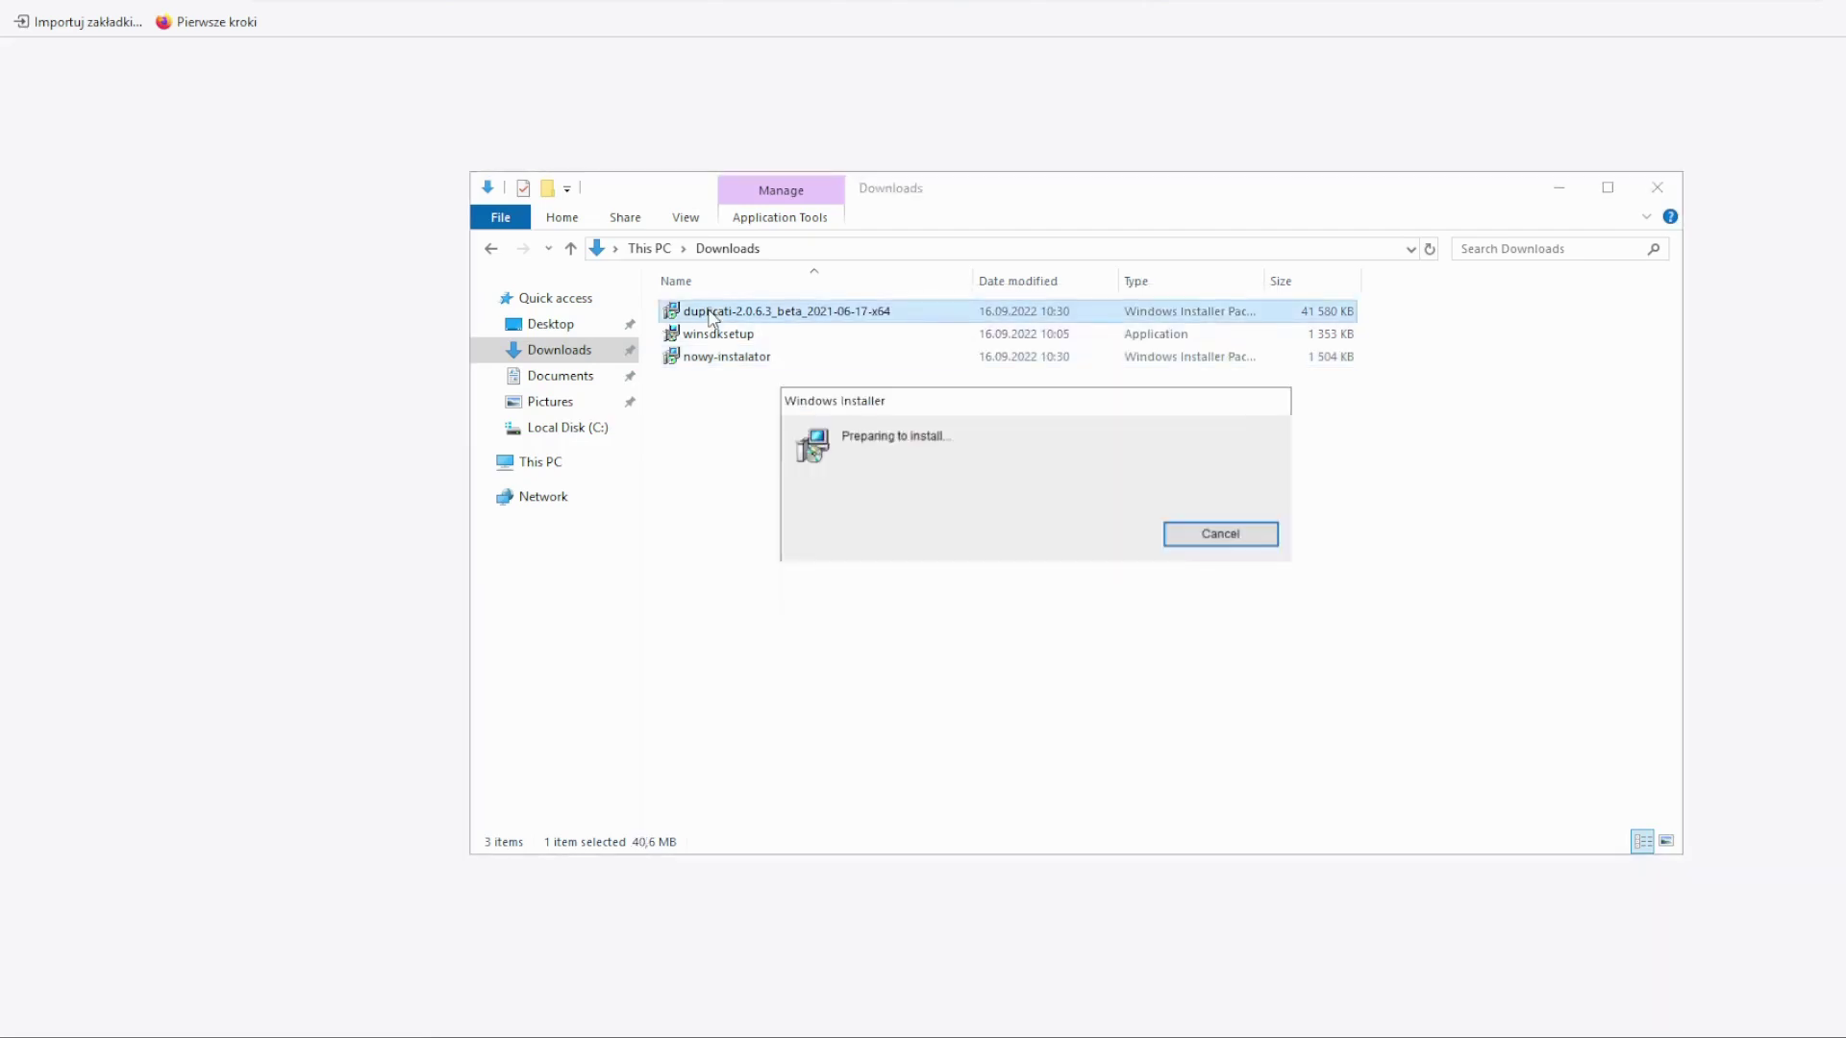
click(1135, 638)
click(976, 590)
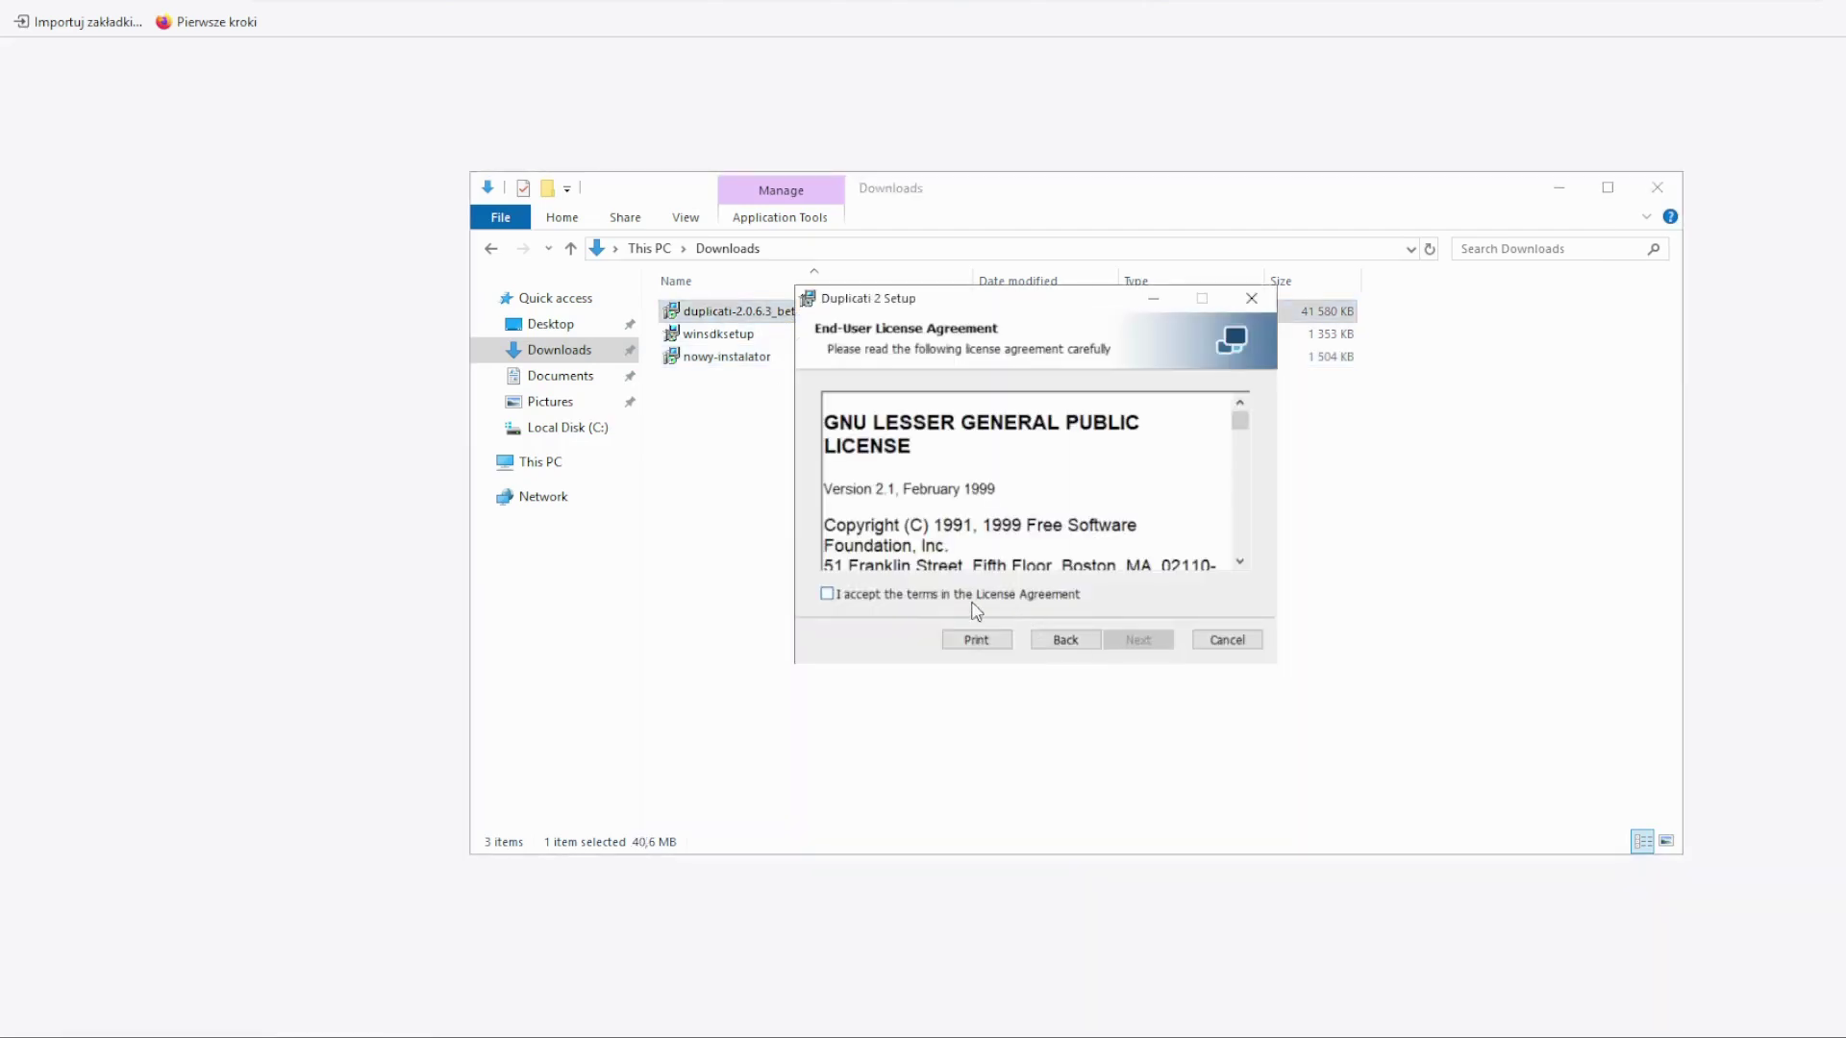
click(1144, 640)
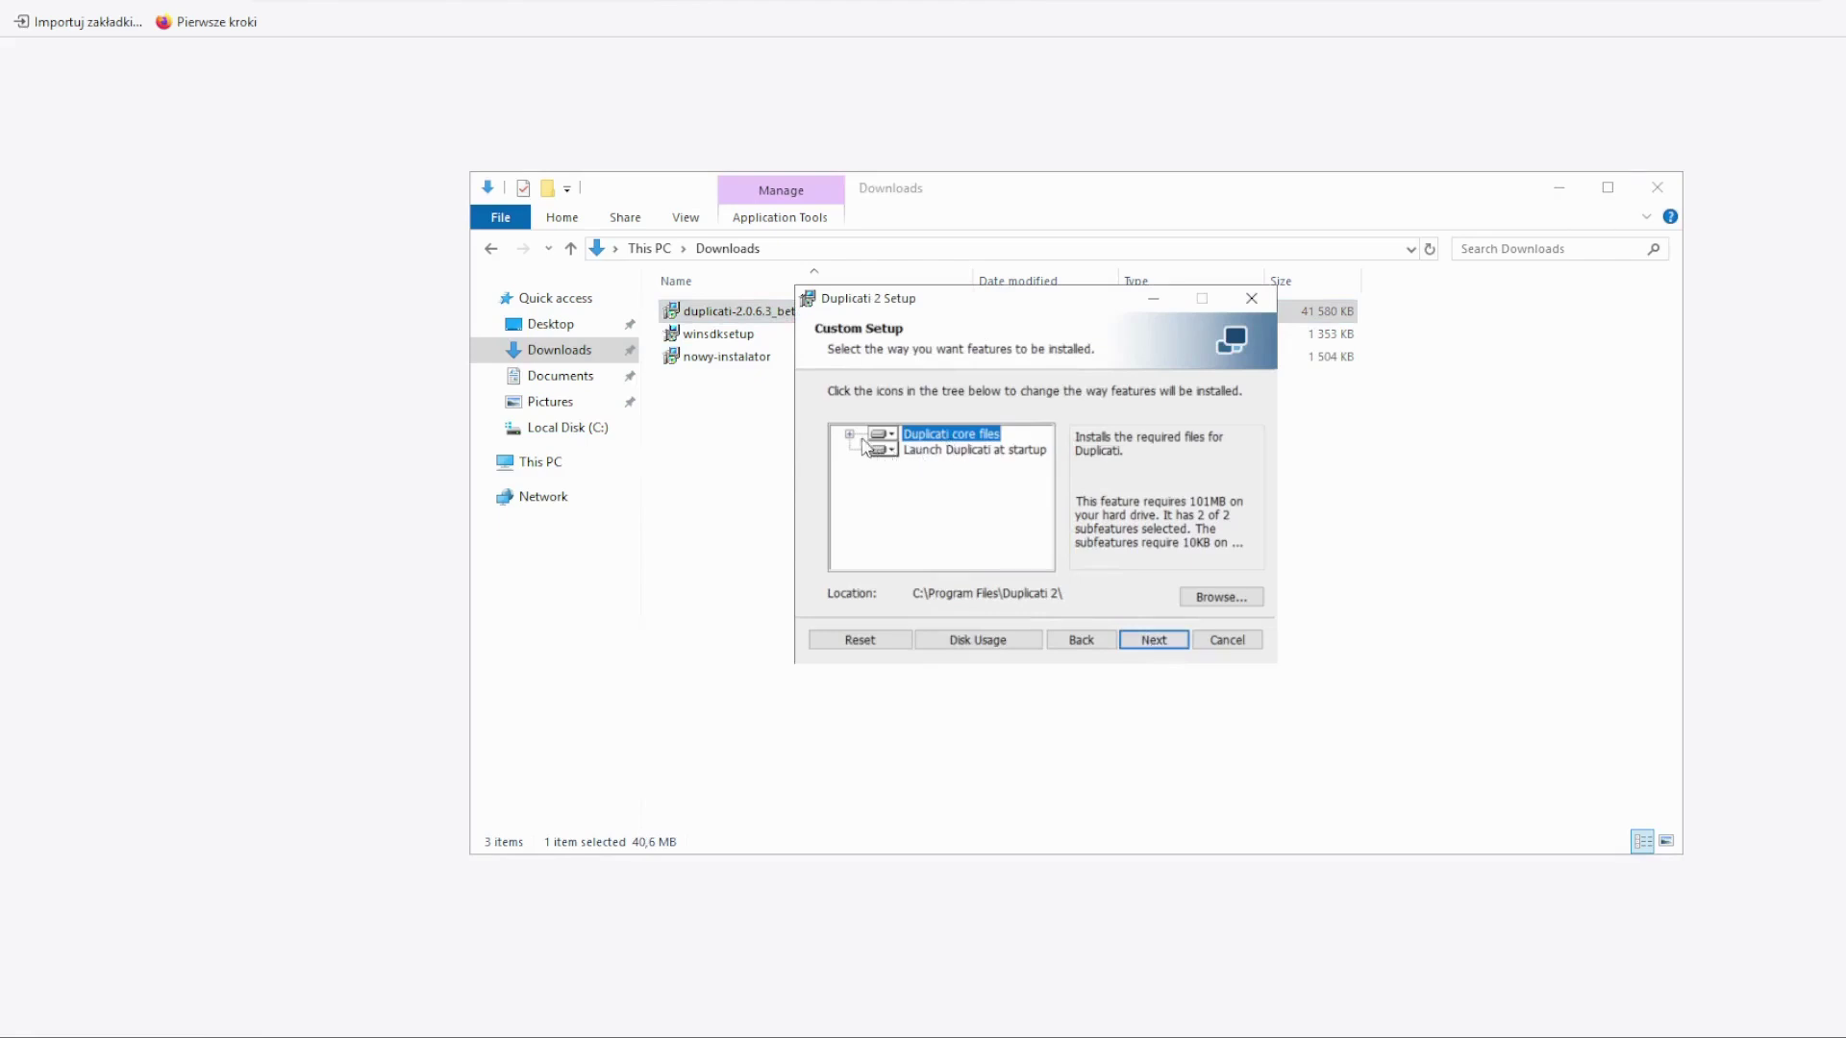
click(849, 434)
click(1017, 450)
click(1017, 466)
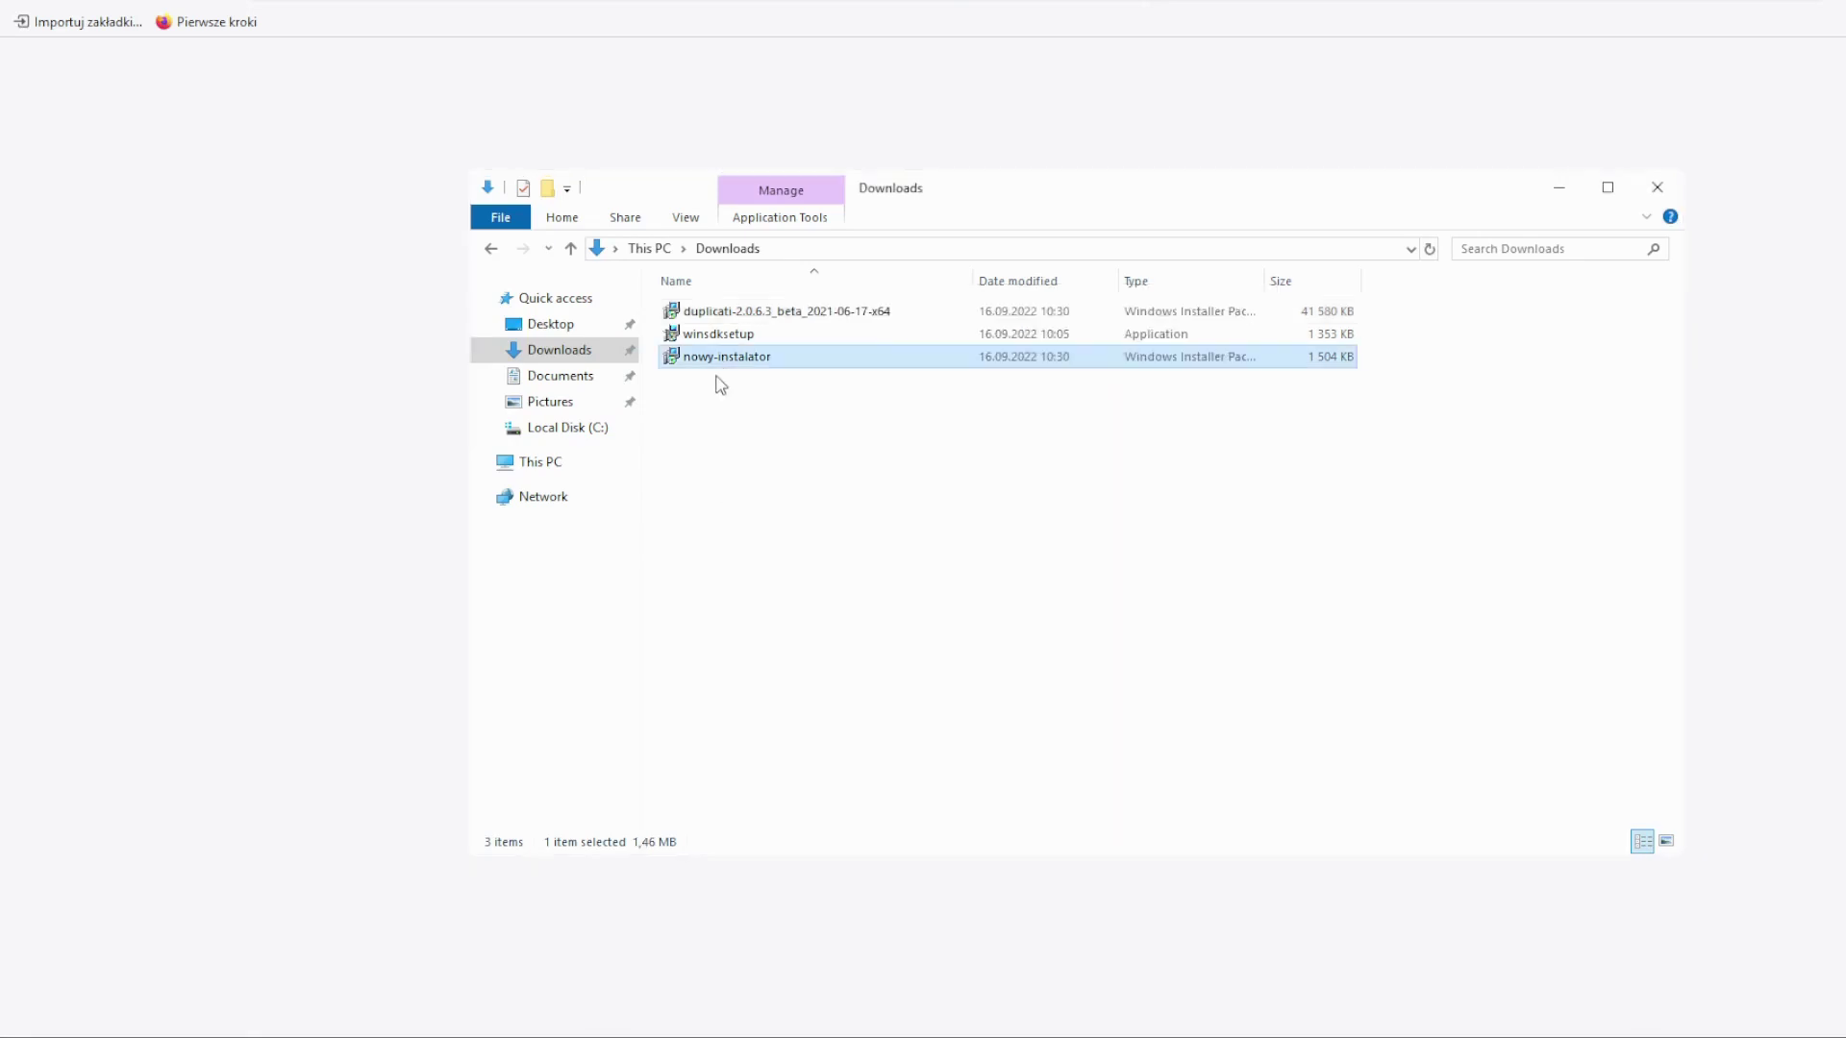
double_click(745, 361)
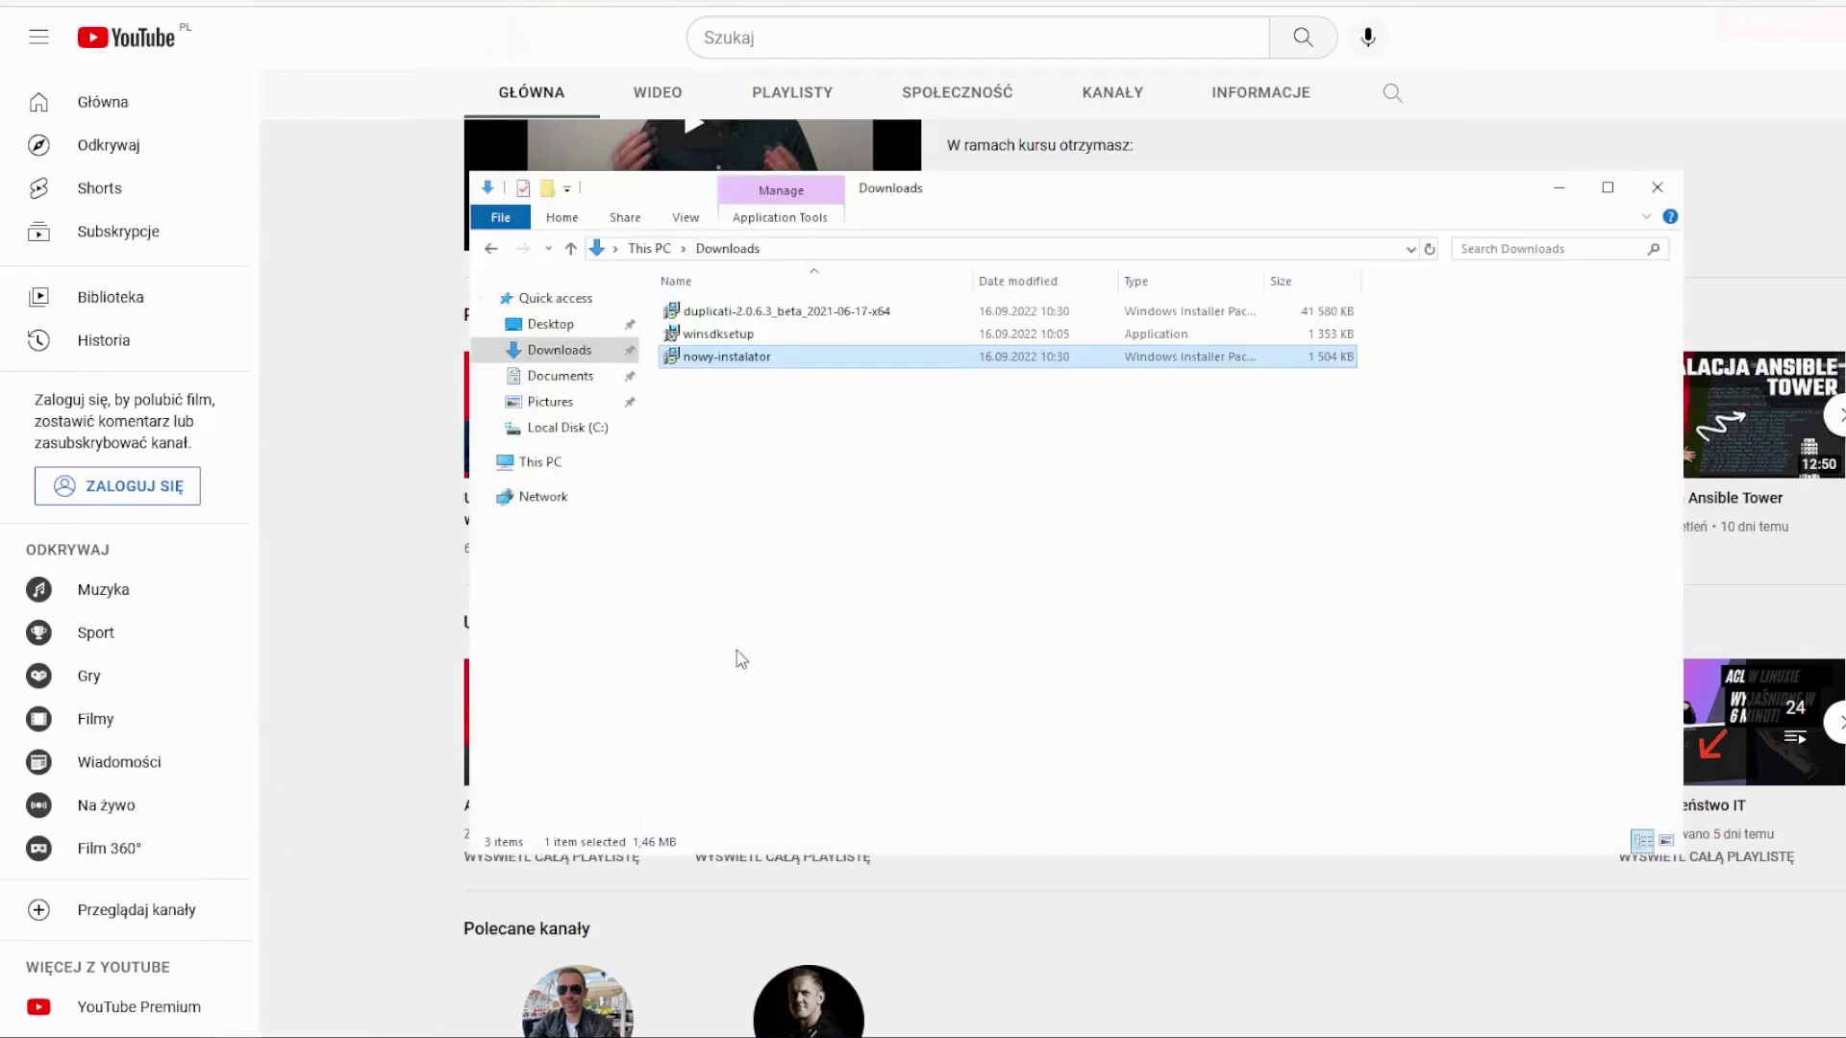
click(728, 315)
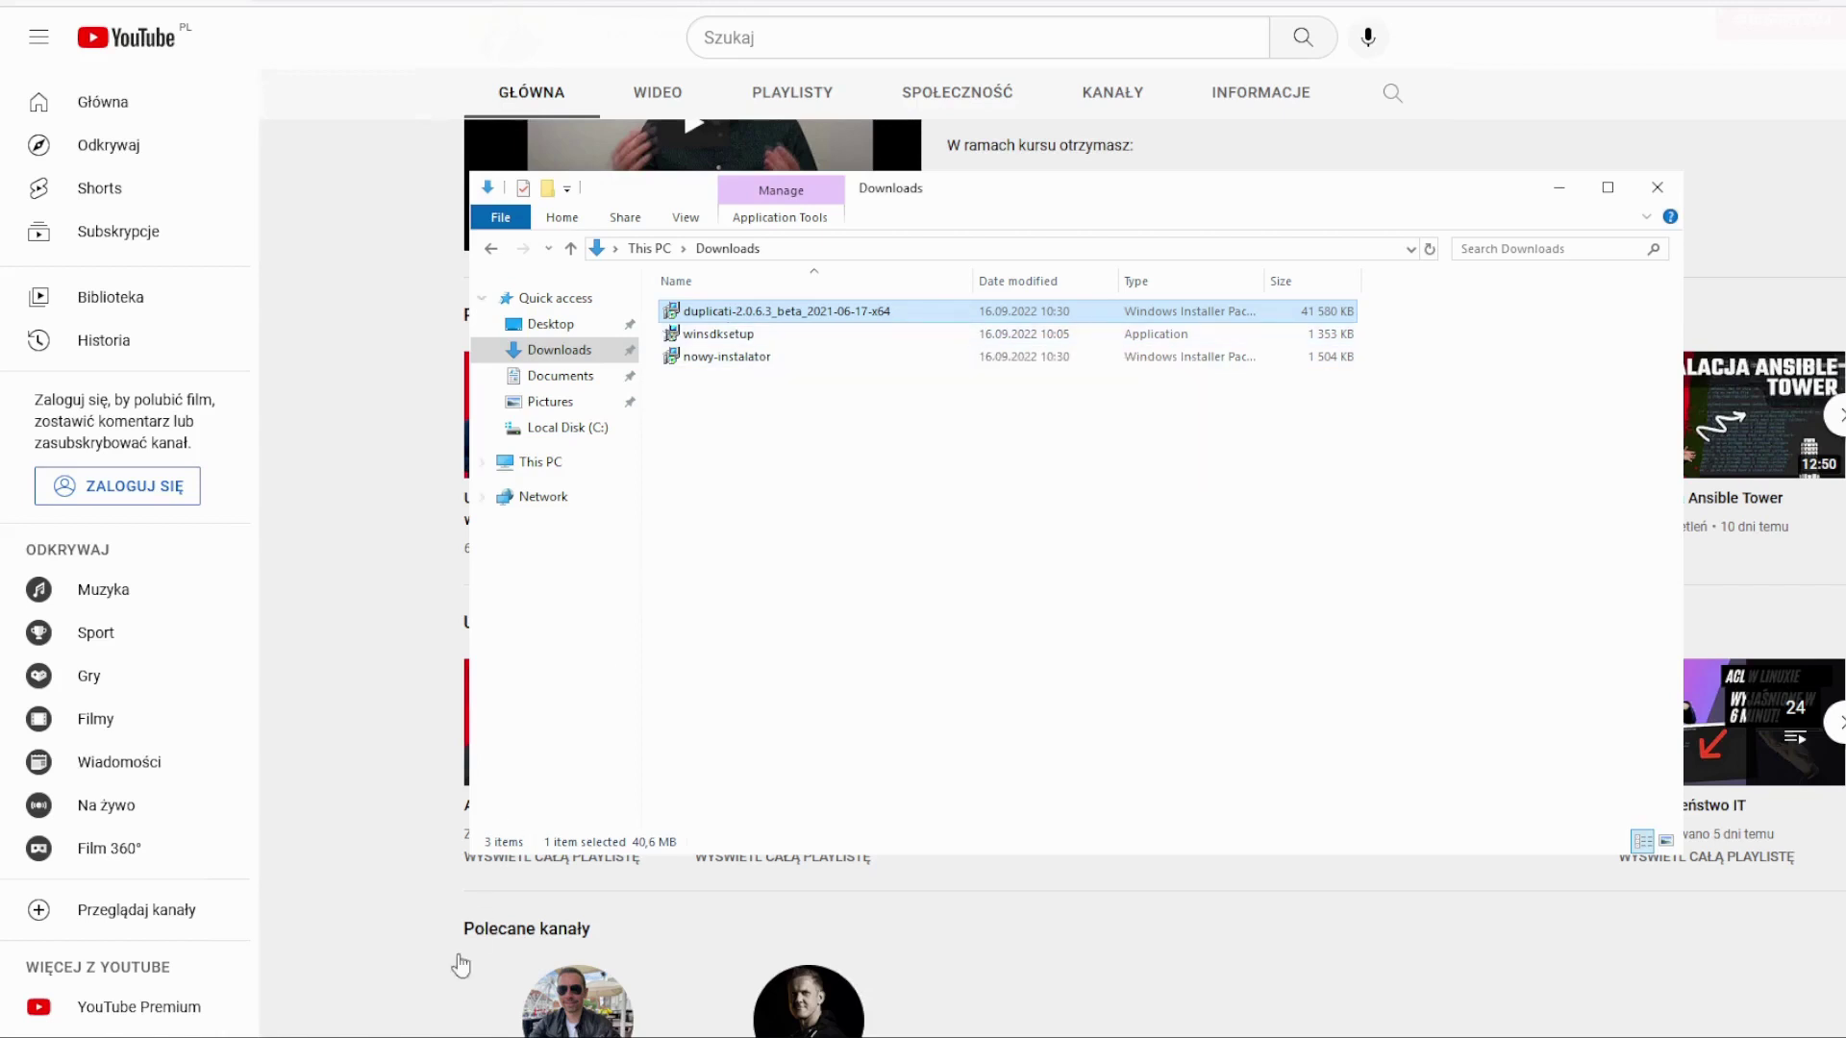
Switch to the browser and look through the Klaster HA (Proxmox + Ceph) course page down to its module overview
click(394, 1024)
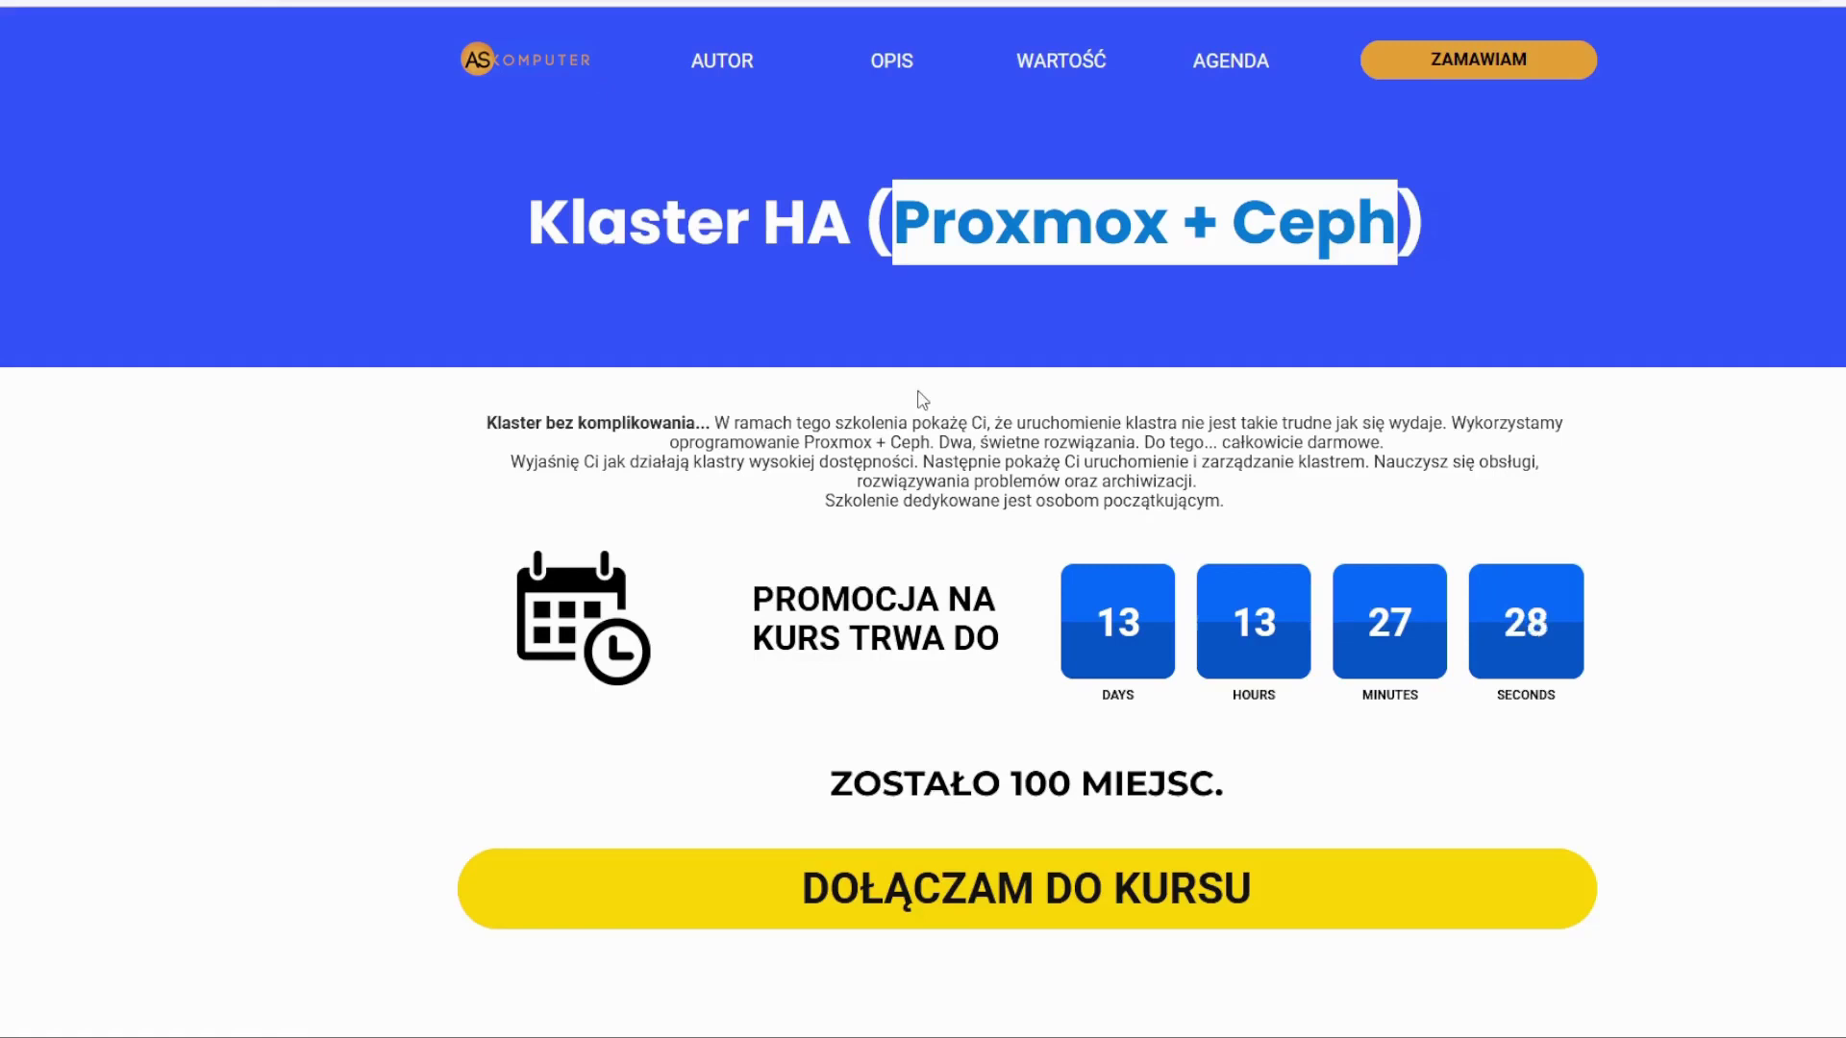
drag(1544, 462, 1211, 462)
drag(875, 261, 1086, 759)
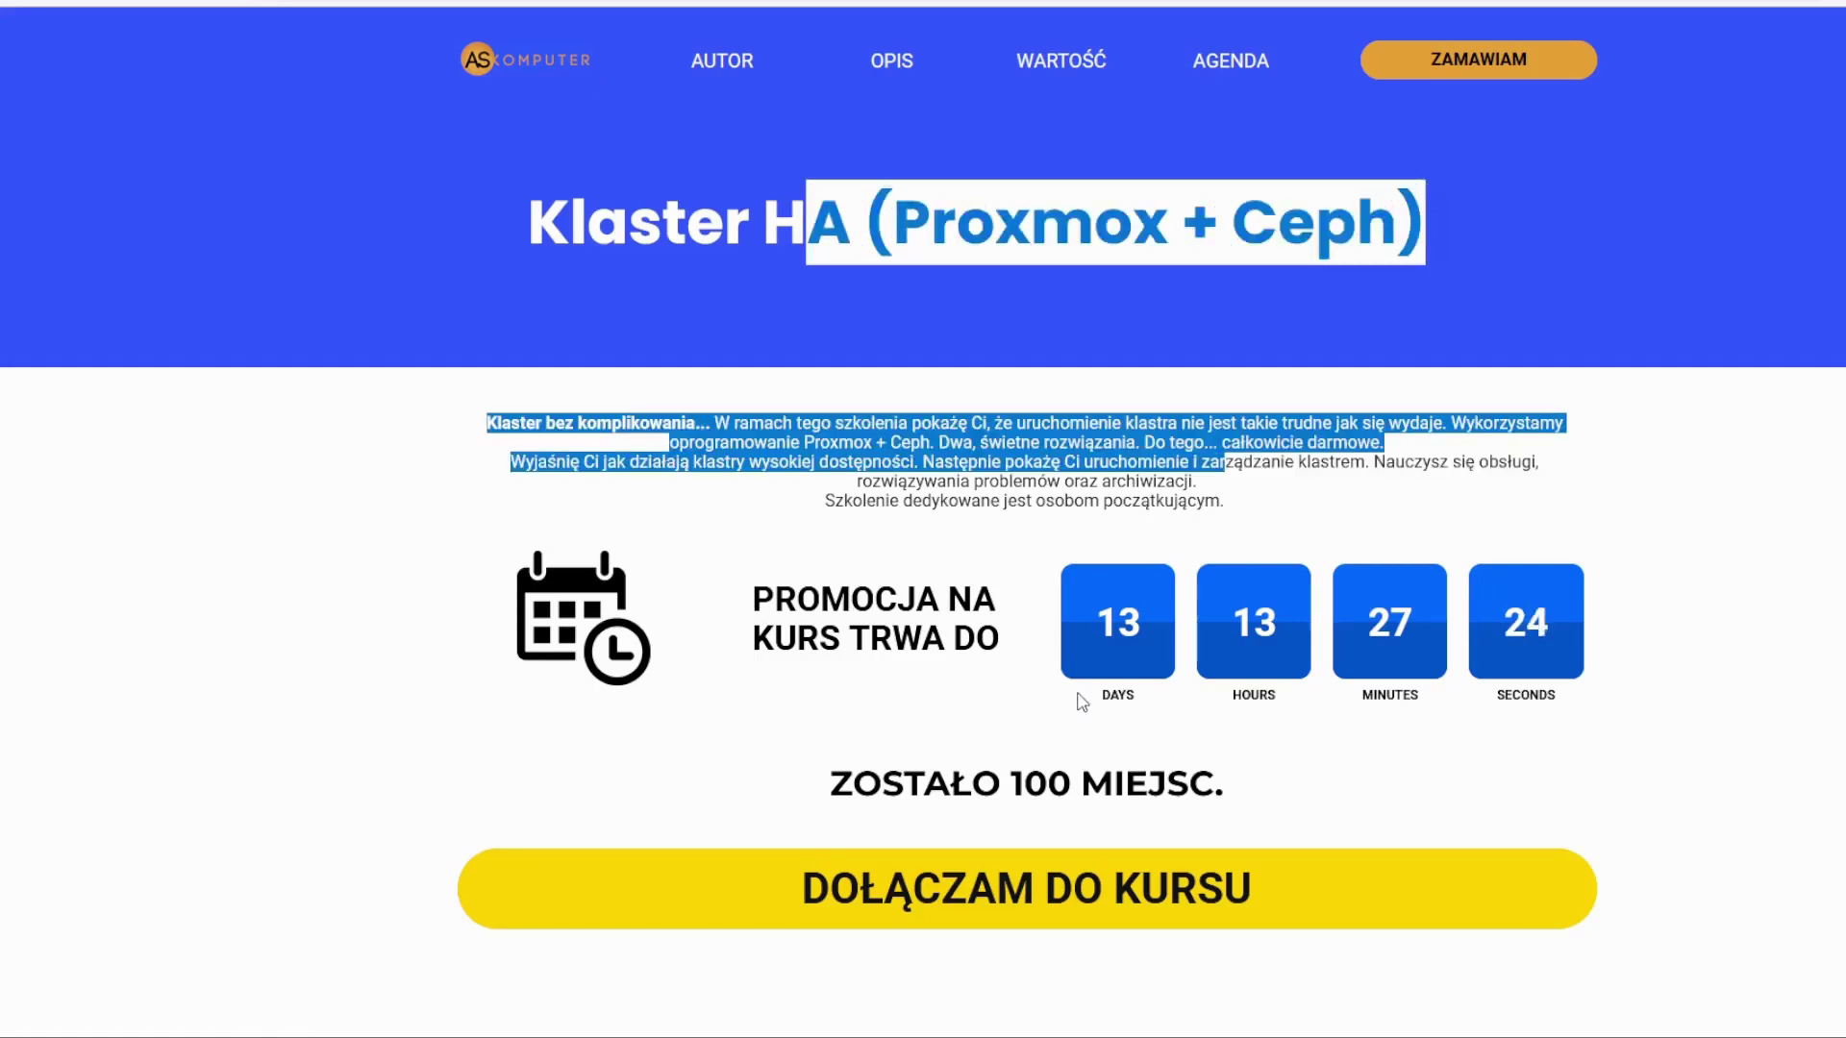
click(791, 231)
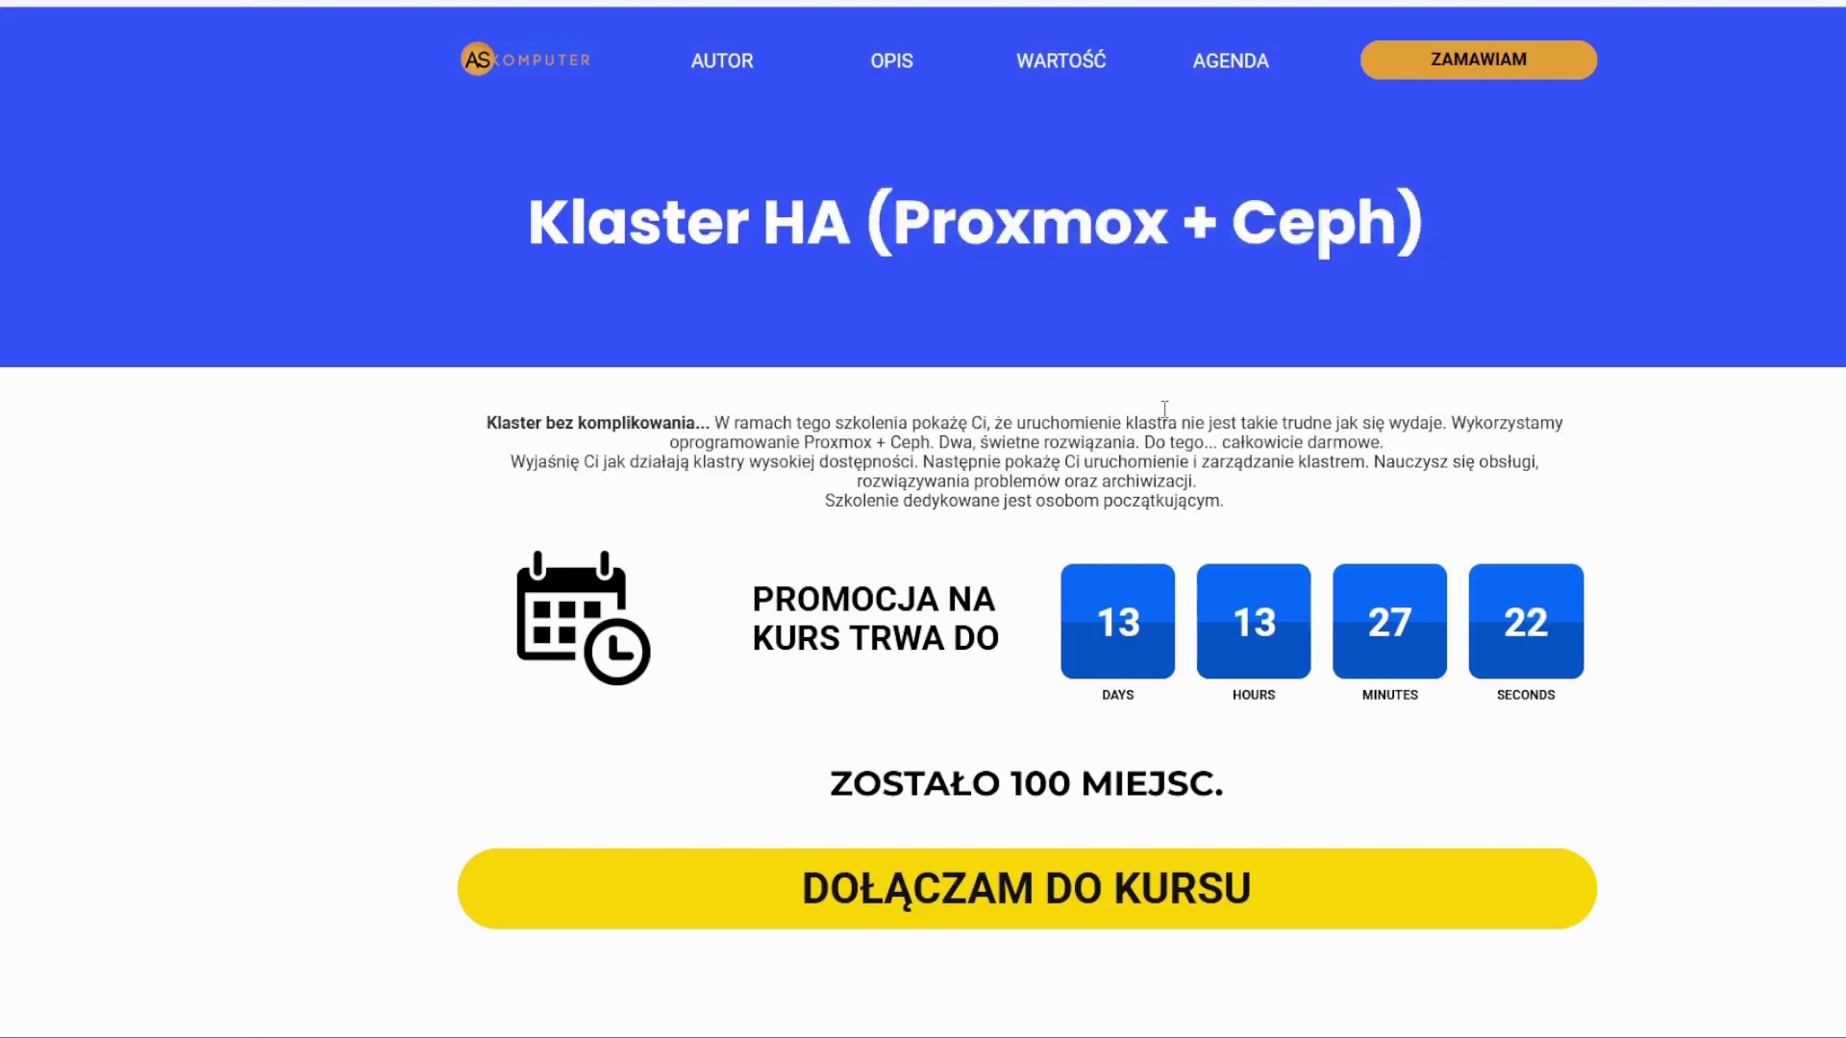
drag(587, 231, 1026, 237)
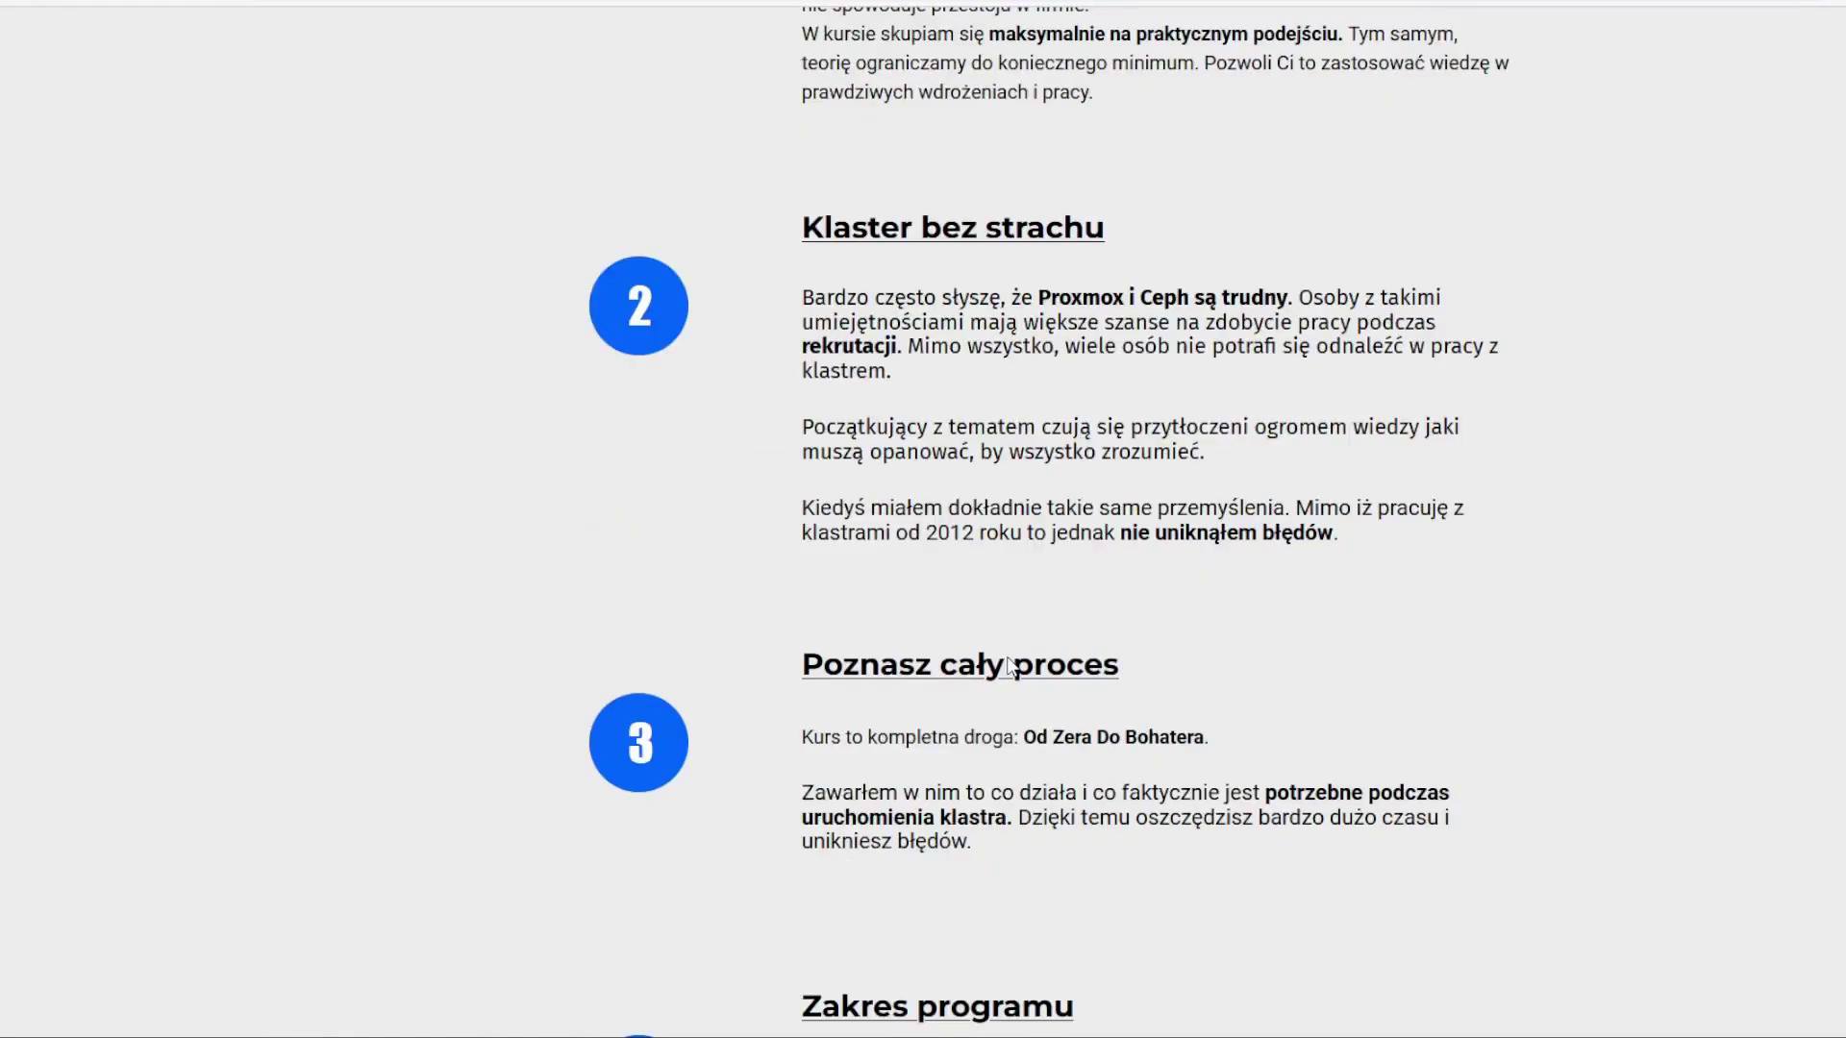
scroll(1019, 688, down, 10)
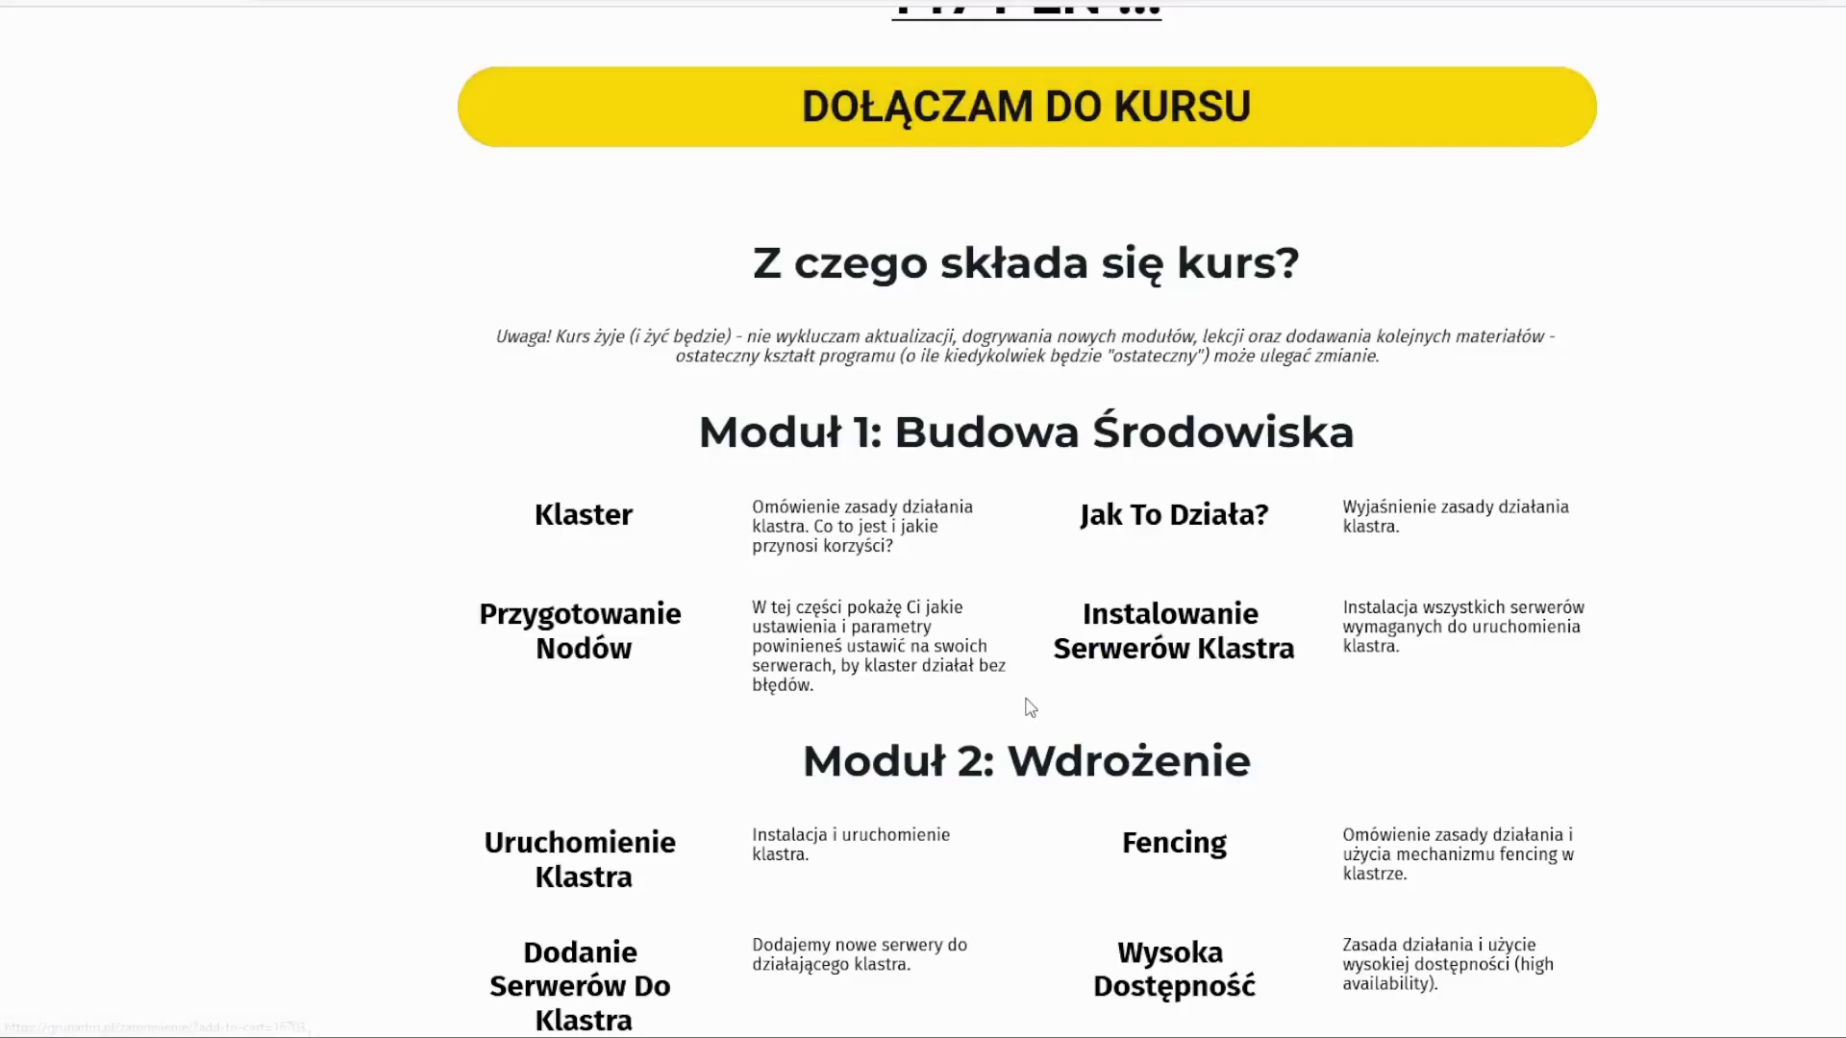